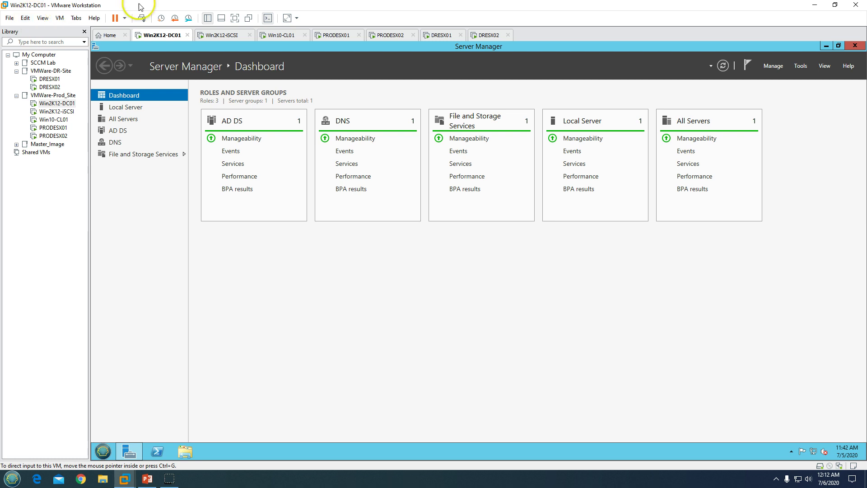
Step: View the Local Server properties in Server Manager on the Win2K12-DC01 virtual machine
click(165, 35)
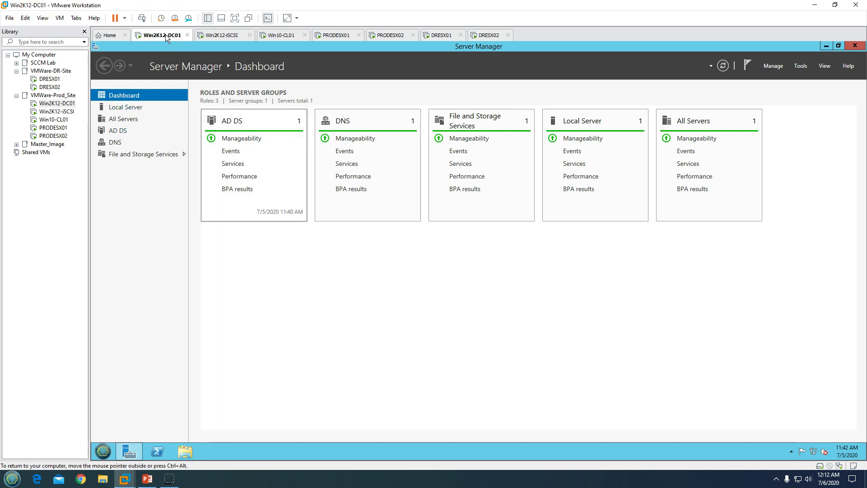
click(125, 107)
key(ctrl+alt)
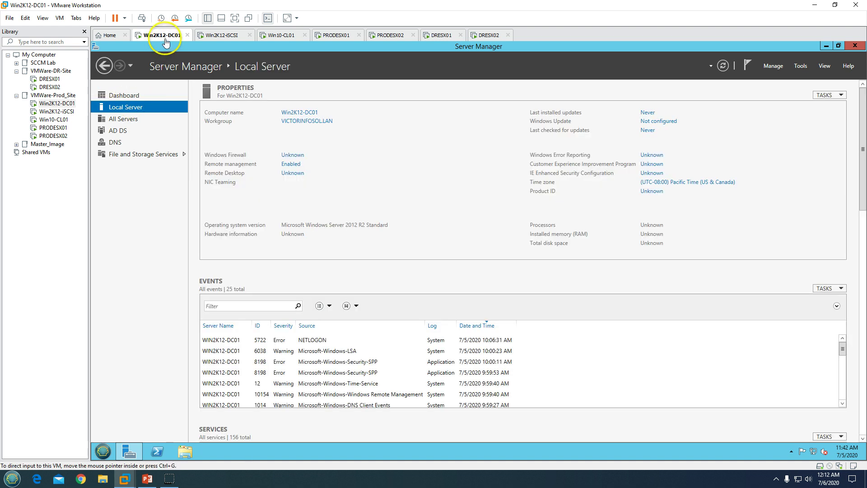
click(165, 39)
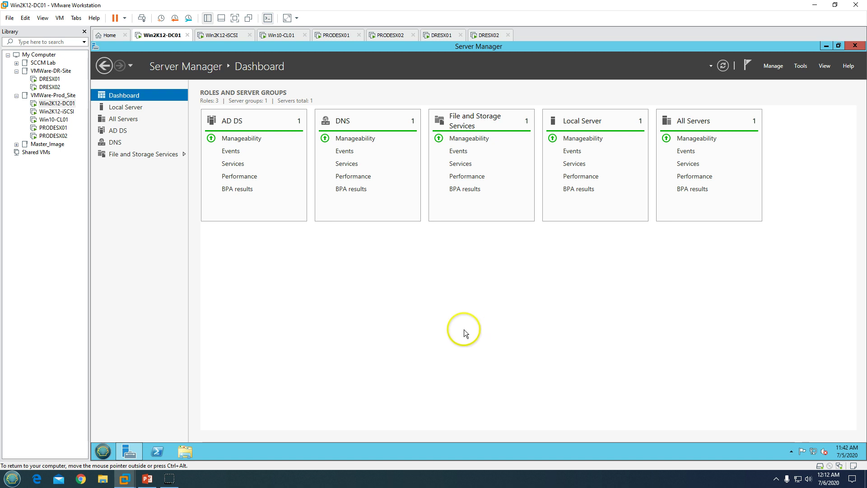
Step: On Win2K12-iSCSI, refresh and review the iSCSI virtual disks in File and Storage Services, and return to the dashboard
click(226, 34)
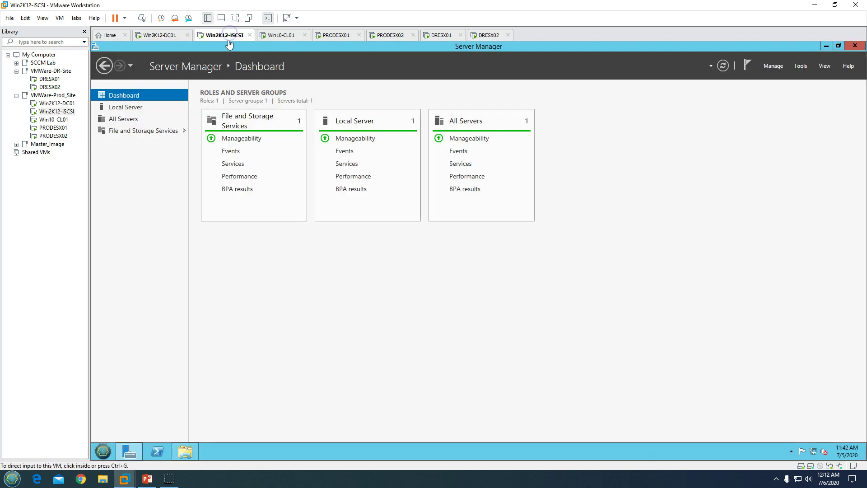
click(143, 131)
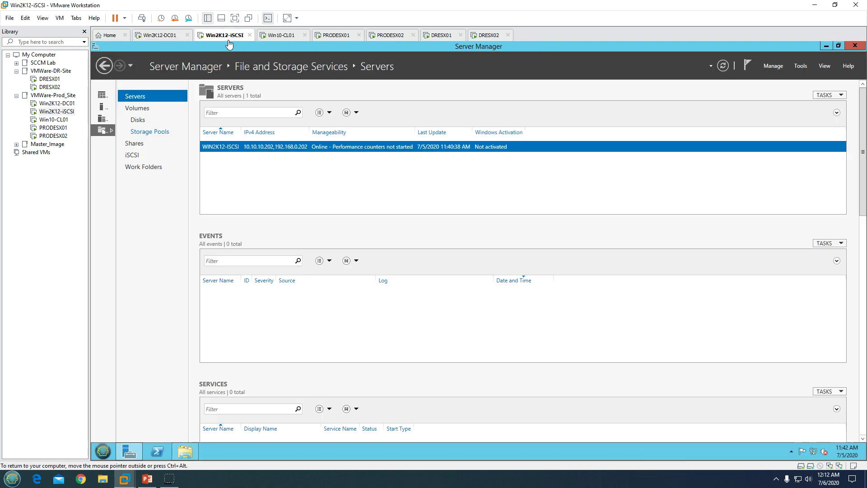
click(132, 155)
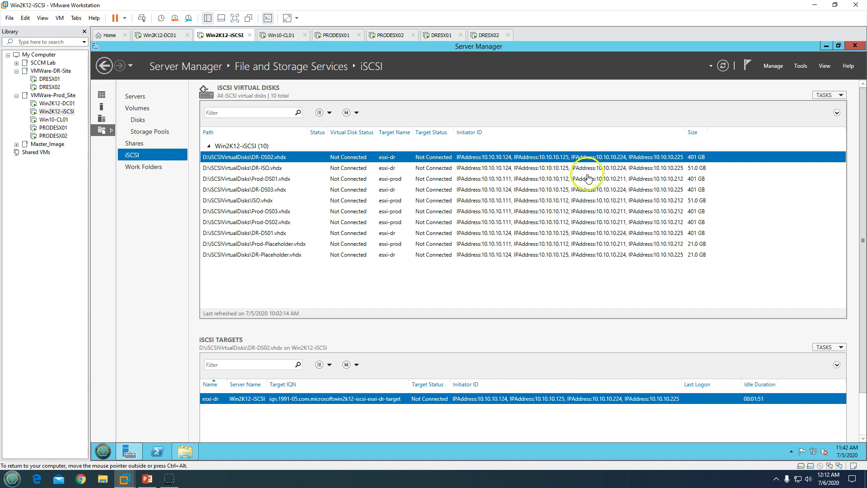
click(823, 96)
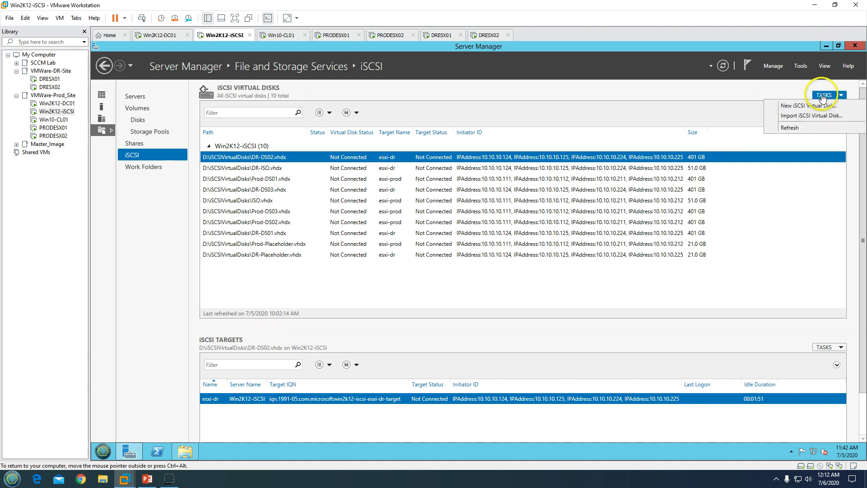
click(802, 130)
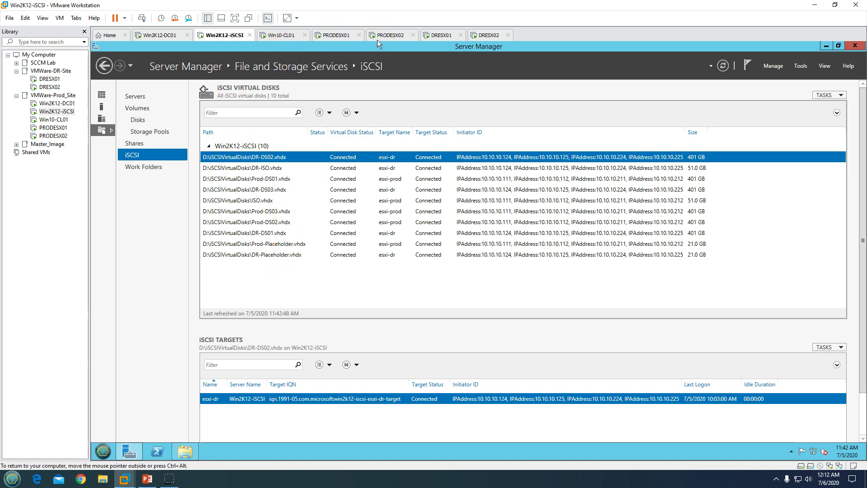
click(101, 95)
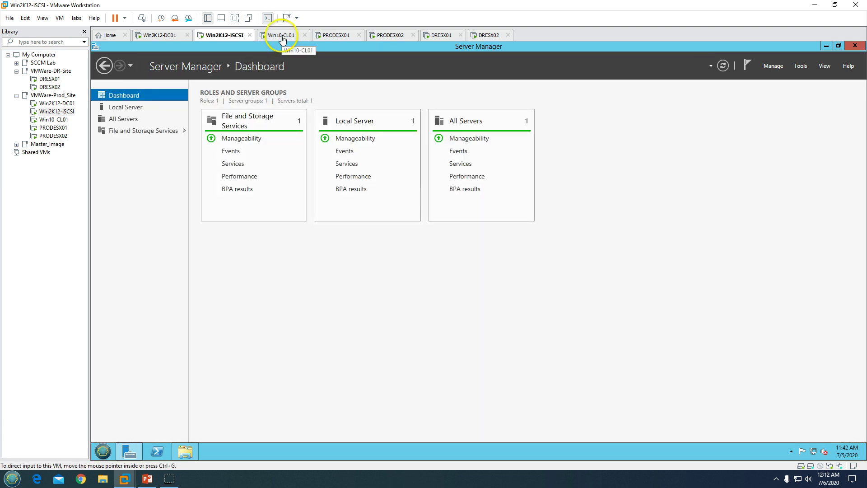
Step: Check the Demo Infra Setup slide in PowerPoint and return to VMware Workstation
mouse_move(147, 479)
click(176, 415)
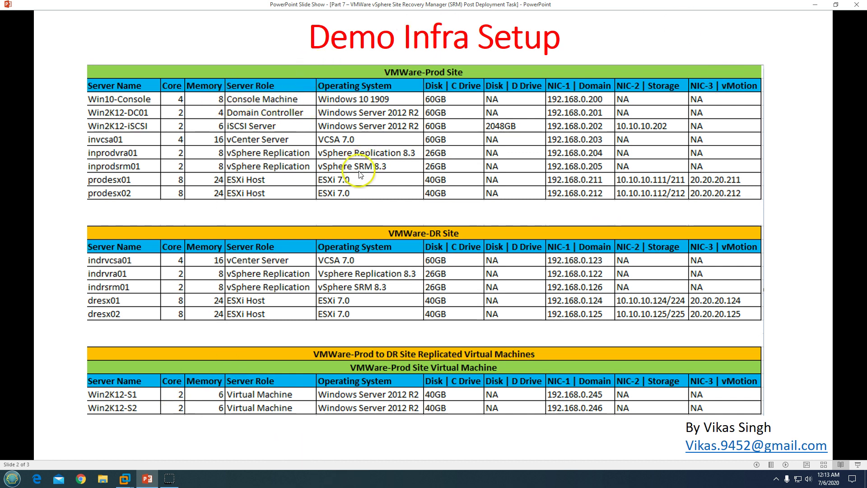
click(124, 479)
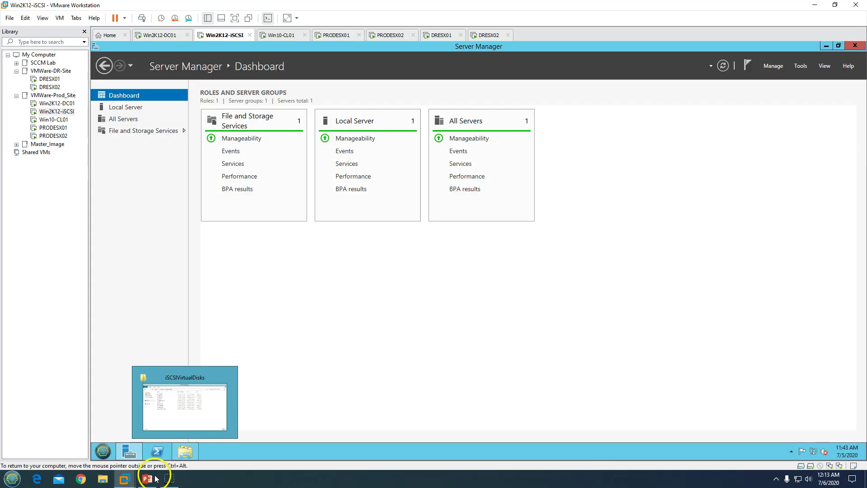
Step: On the Win10-CL01 virtual machine, view the Windows system properties, close them, and return to the vSphere Client in Chrome
click(288, 36)
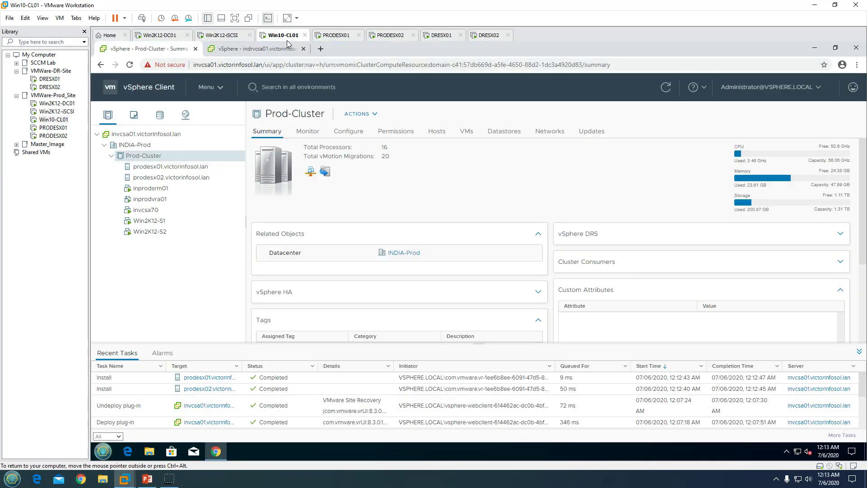
click(103, 451)
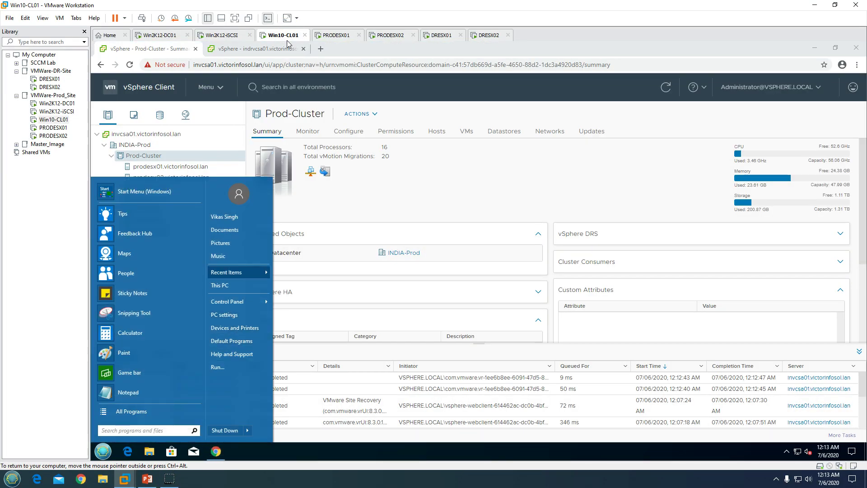
right_click(228, 286)
click(254, 371)
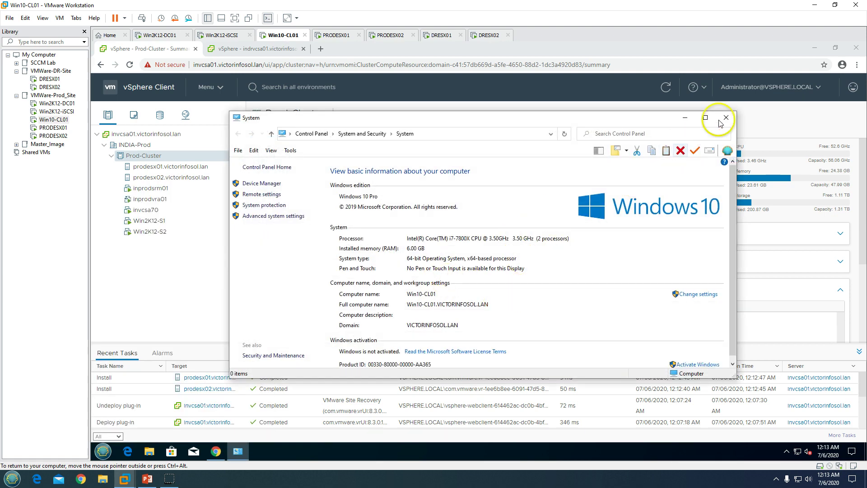
click(725, 117)
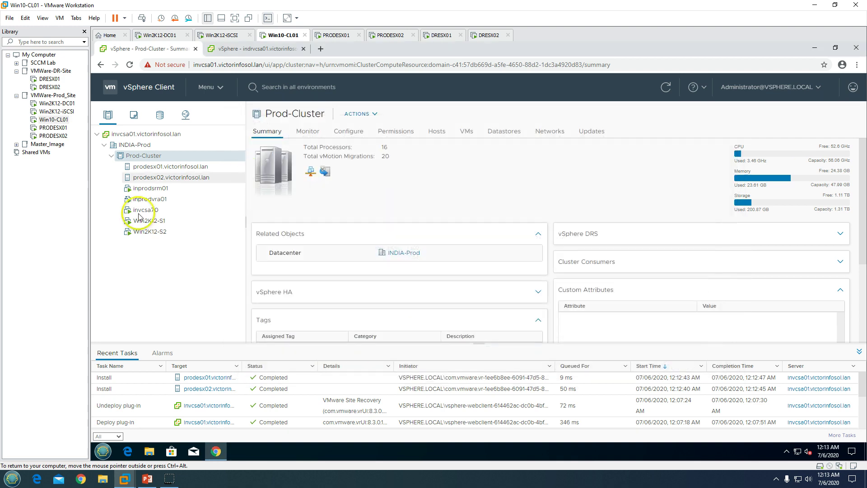
click(219, 452)
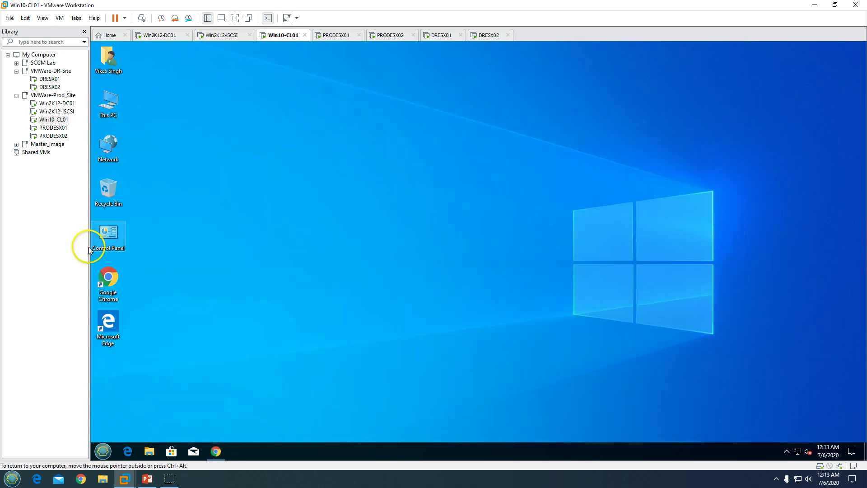
click(216, 452)
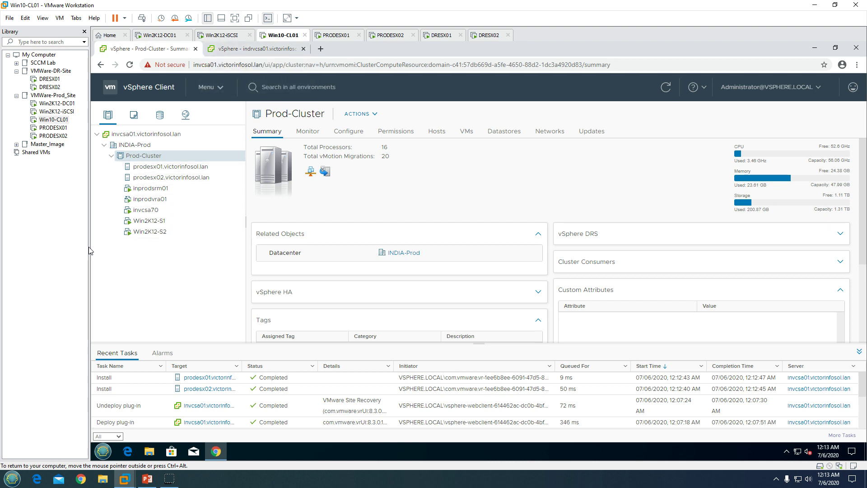
Step: View the summaries of the INDIA-Prod datacenter and the INDIA-DR datacenter in their vSphere Clients
click(135, 144)
click(240, 48)
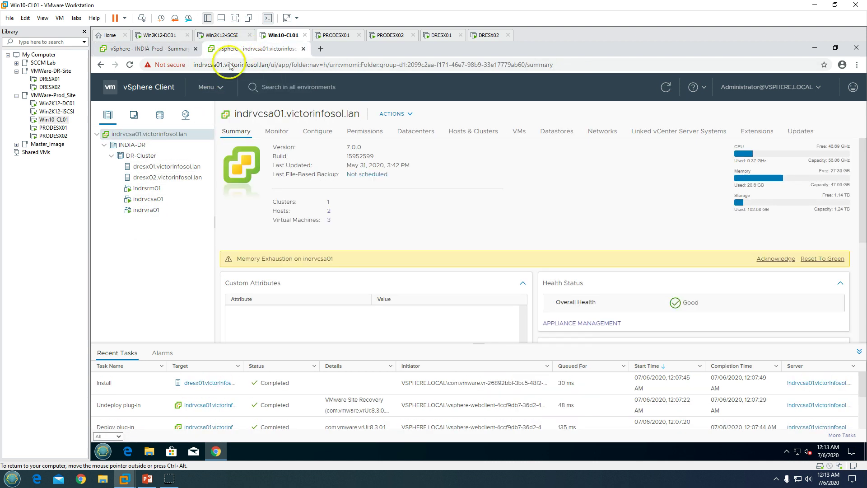
click(131, 145)
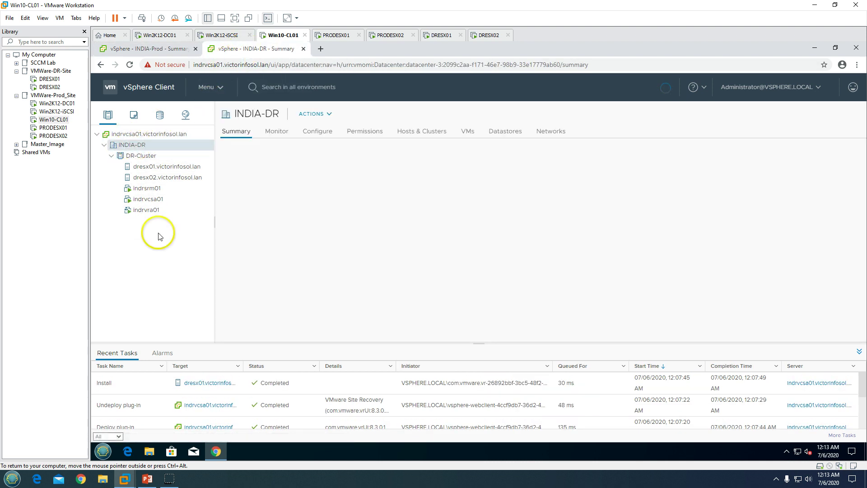
click(147, 480)
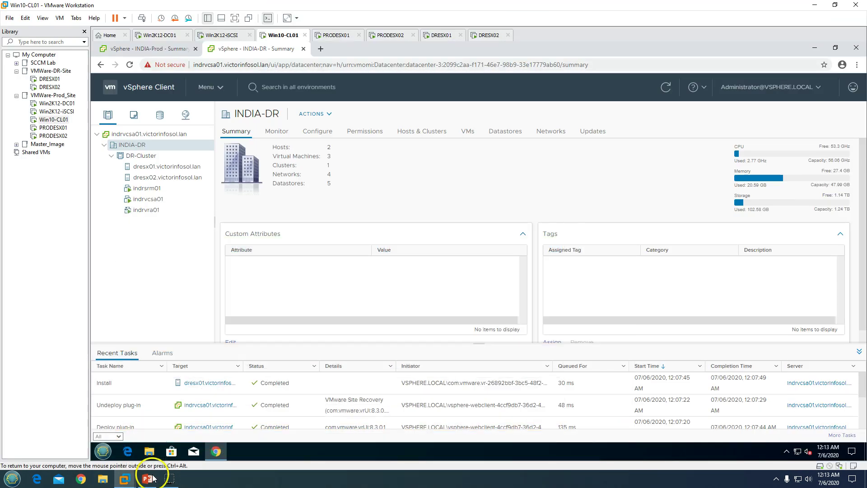
Step: View the ESXi consoles of PRODESX01, PRODESX02, DRESX01 and DRESX02 in turn
click(336, 35)
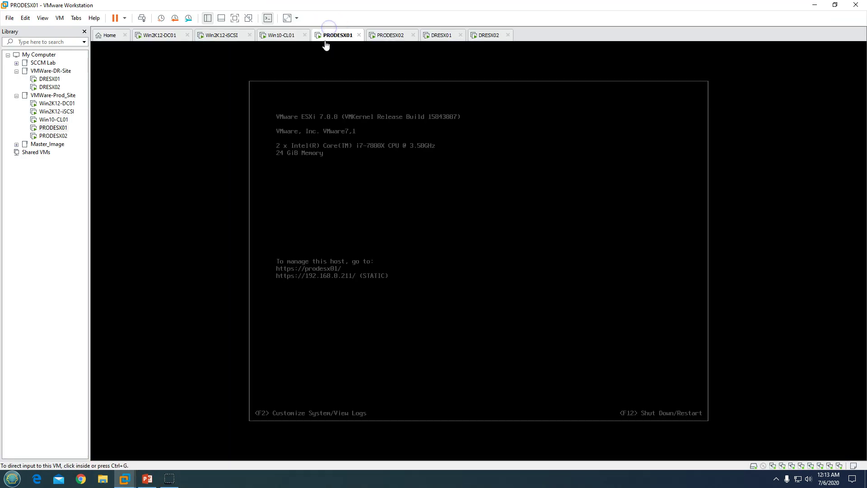
click(390, 35)
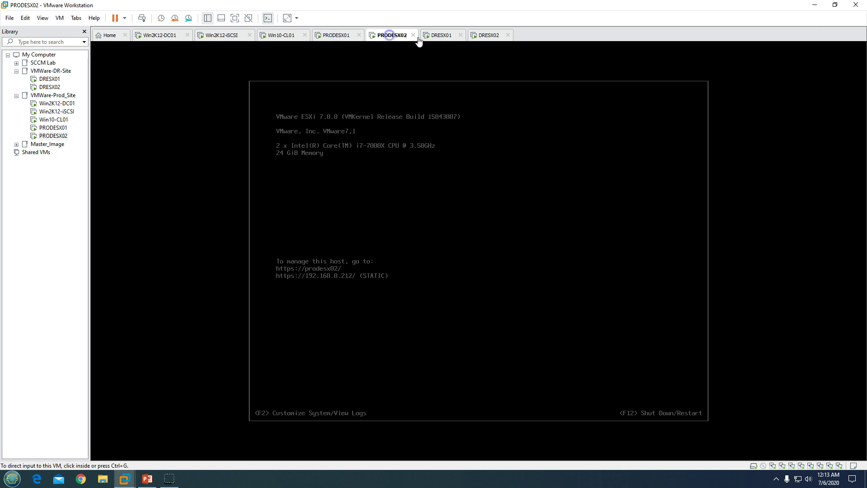
click(444, 38)
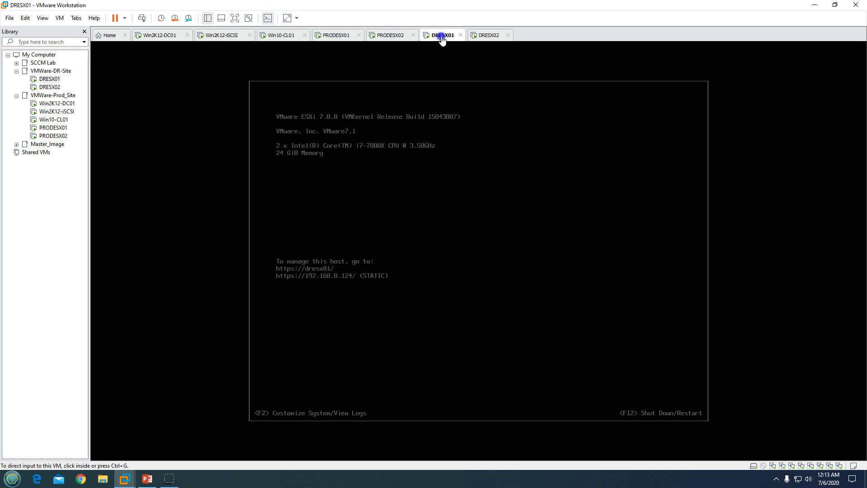
click(486, 39)
Step: Return to Win10-CL01 and look through the indrvra01, indrvcsa01 and indrsrm01 appliances in the DR-Cluster inventory
click(292, 38)
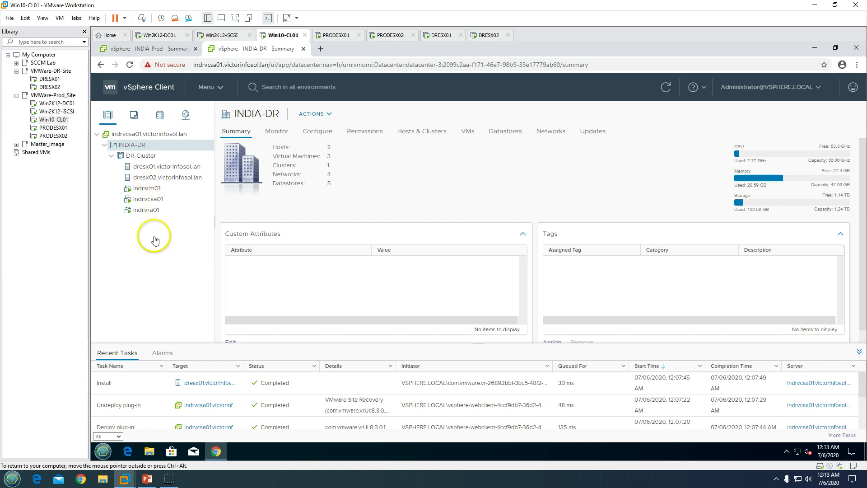
click(155, 214)
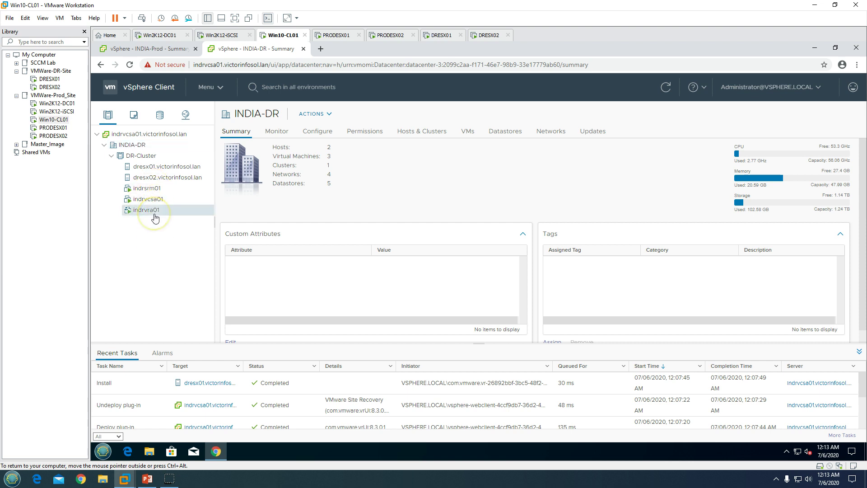
click(162, 201)
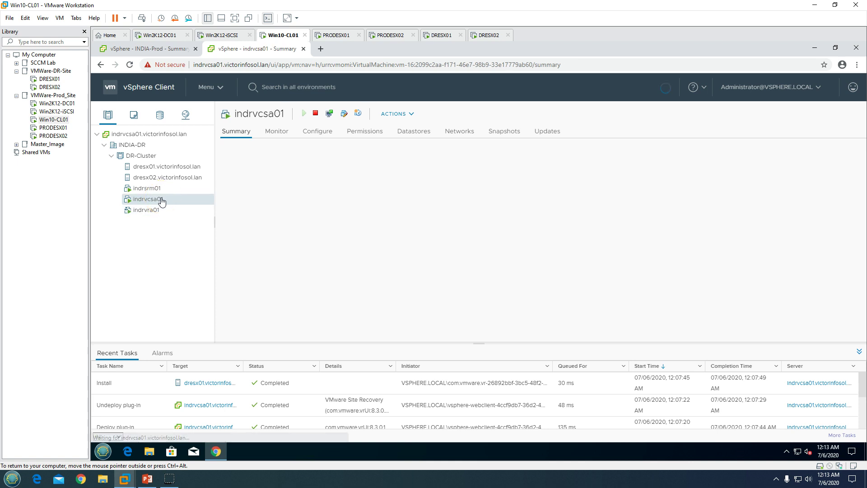
click(163, 192)
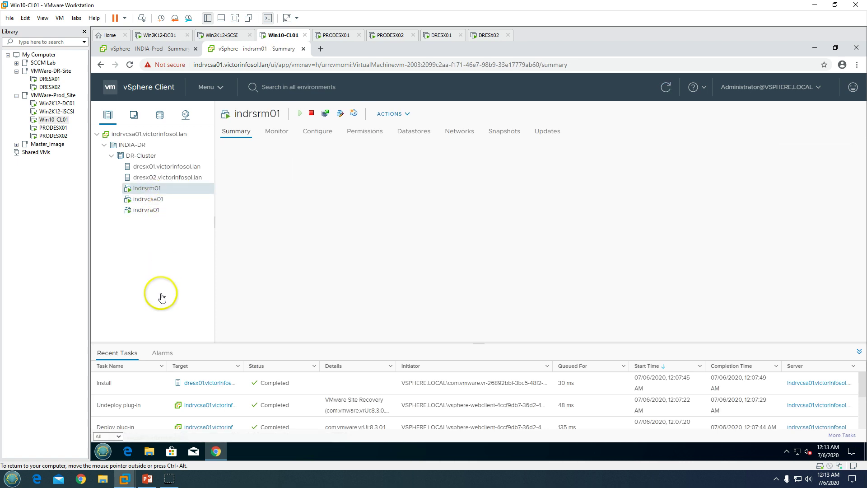
Step: Open Site Recovery from the Shortcuts page of the production vCenter, invcsa01
click(149, 49)
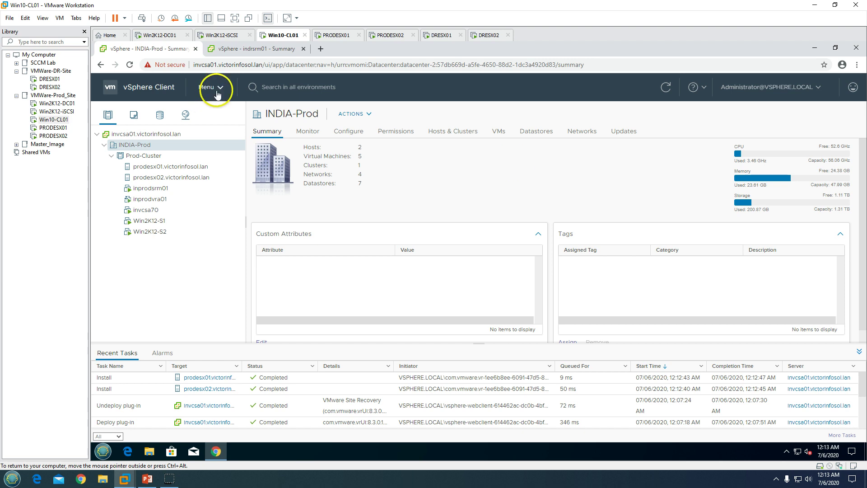
click(221, 91)
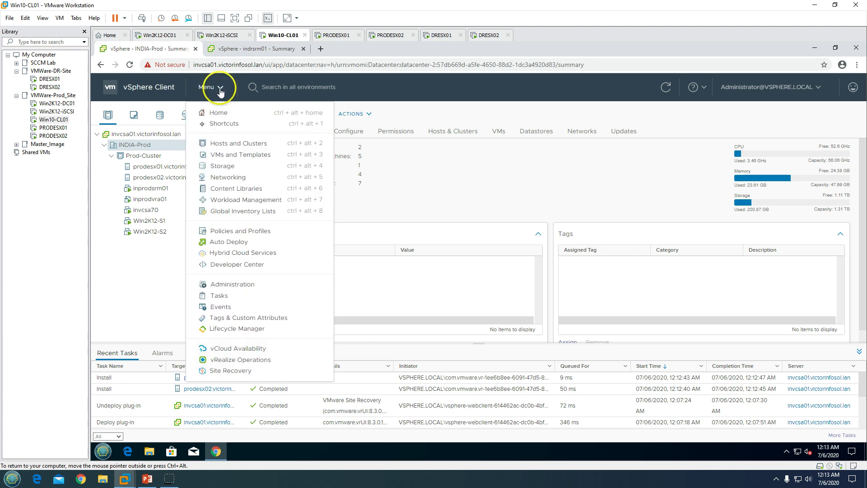
click(232, 125)
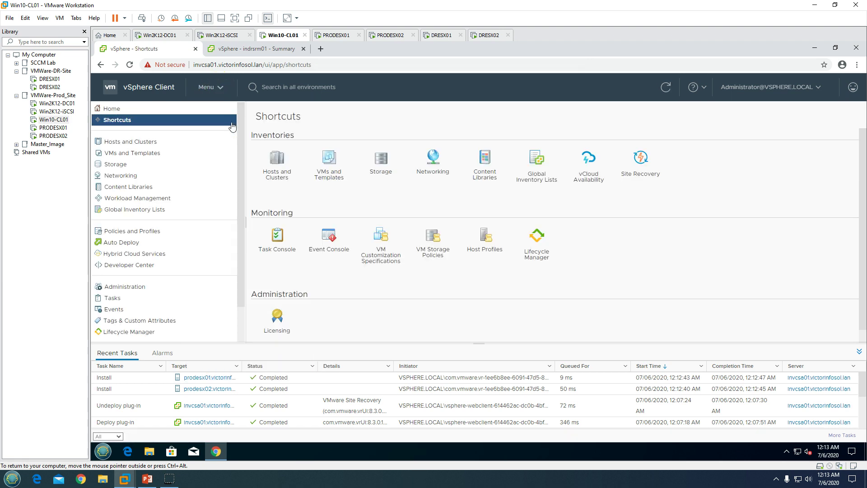
click(220, 93)
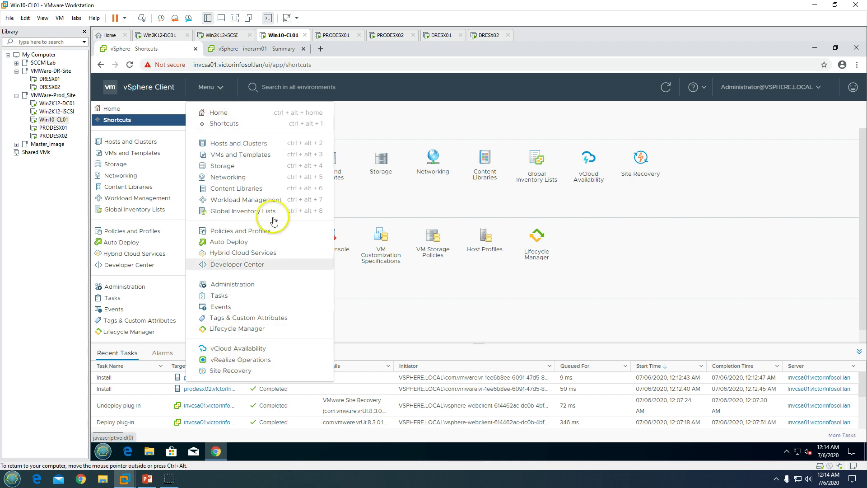
click(367, 117)
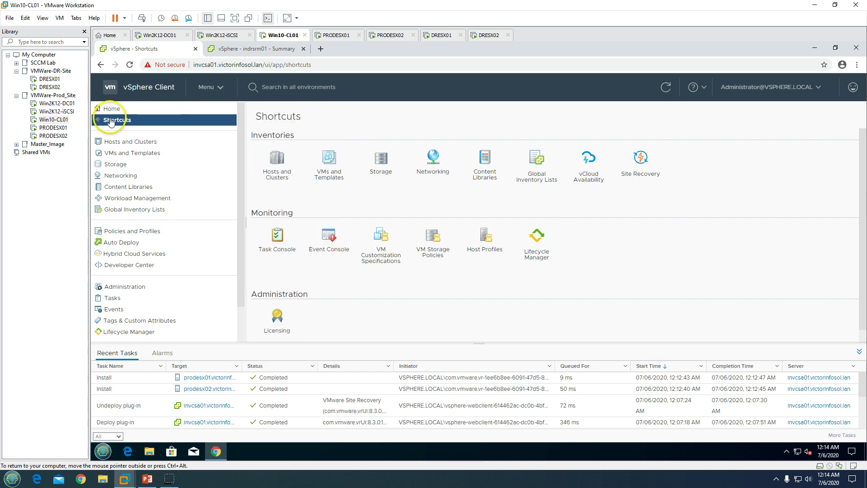
click(640, 160)
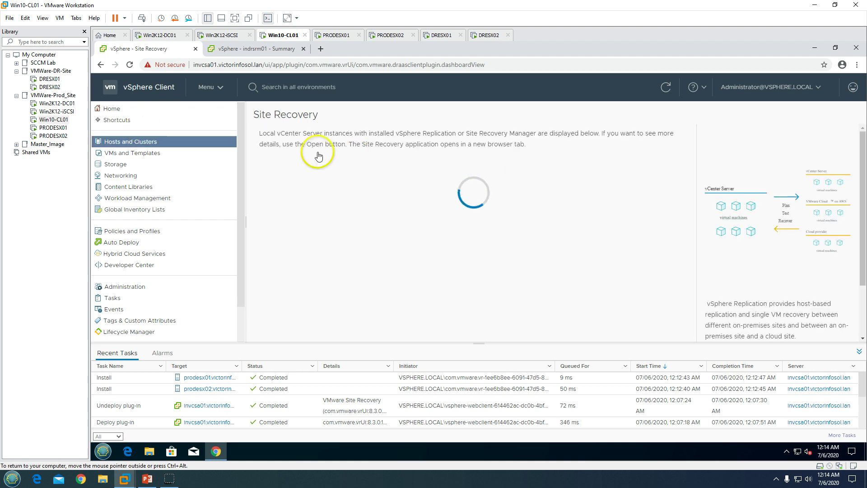
Step: Open Site Recovery from the Shortcuts page of the DR vCenter, indrvcsa01
click(255, 49)
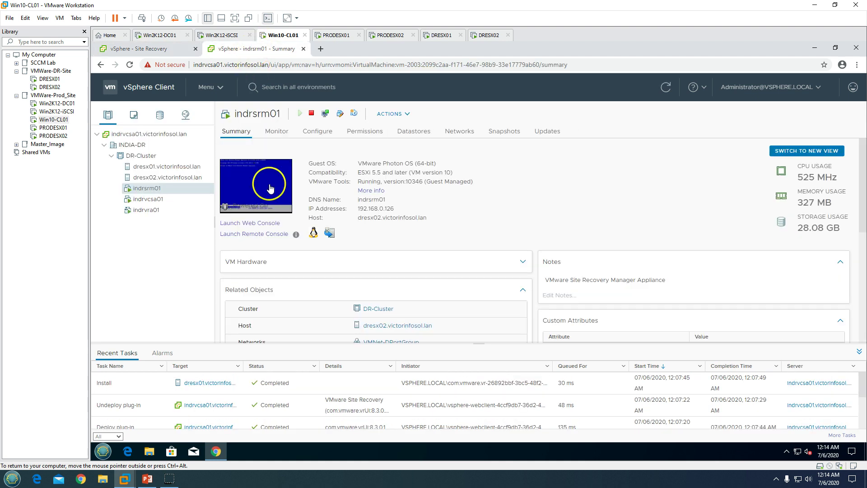
click(220, 88)
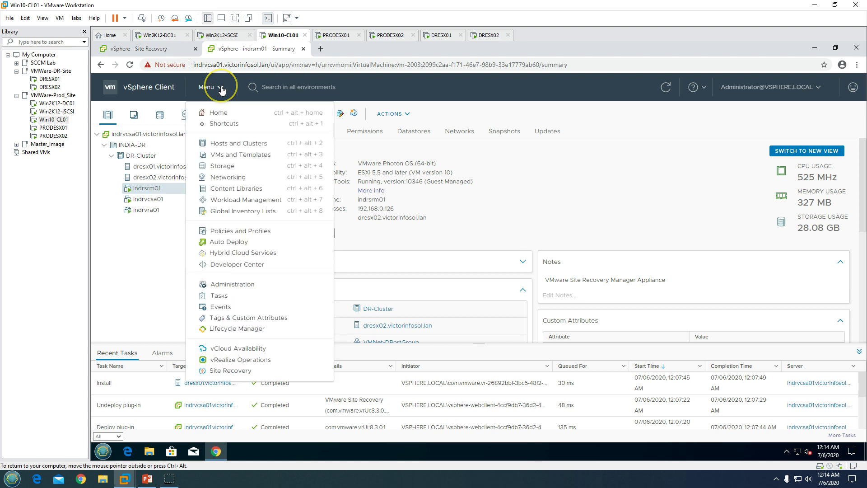
click(222, 125)
click(610, 164)
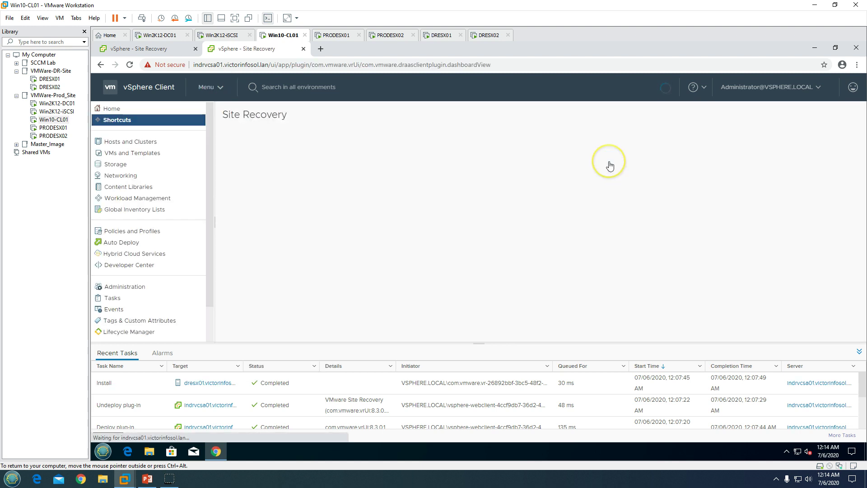
Step: Expand the vSphere Replication and Site Recovery Manager details for invcsa01 and examine their server addresses and versions
click(168, 50)
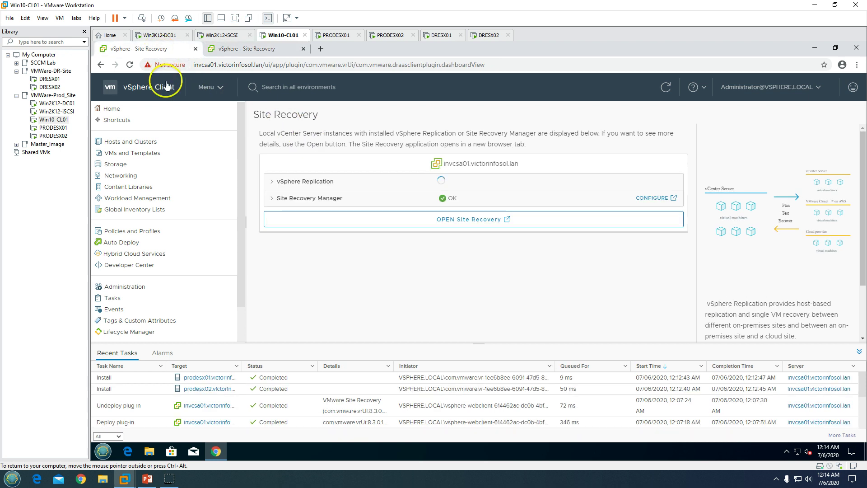
click(273, 182)
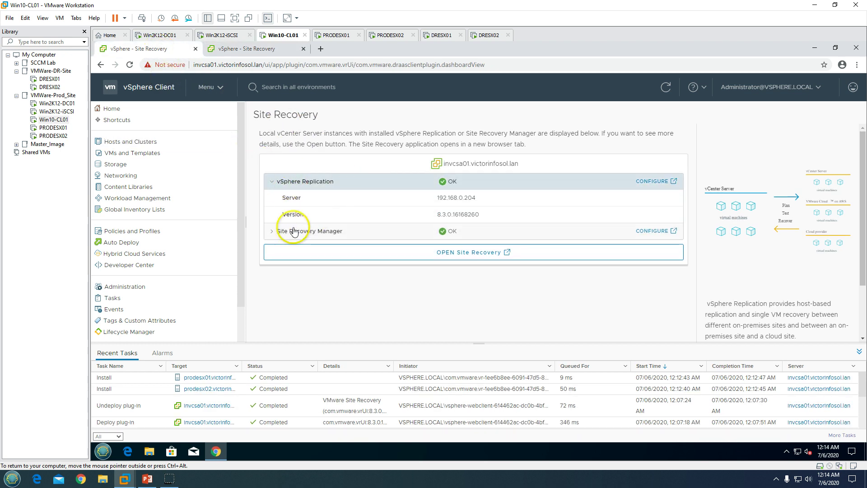
click(275, 232)
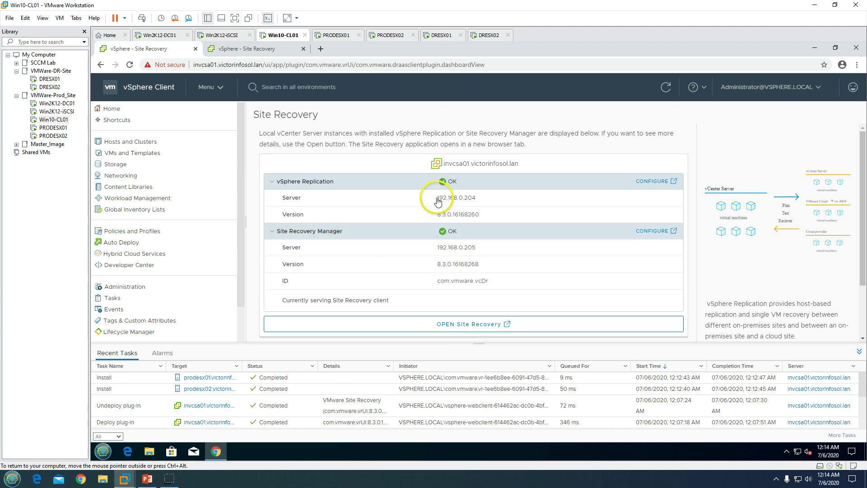
drag(438, 200, 487, 197)
drag(480, 248, 488, 264)
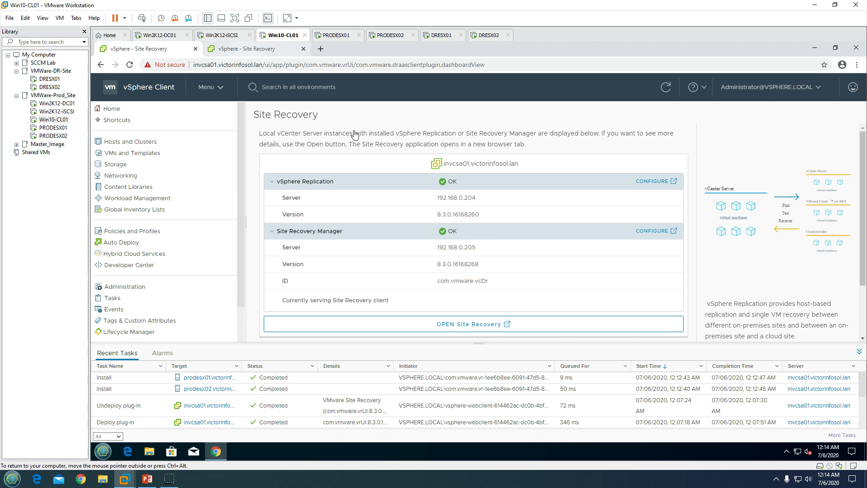
Step: Expand the vSphere Replication and Site Recovery Manager details for the DR vCenter, indrvcsa01
click(247, 49)
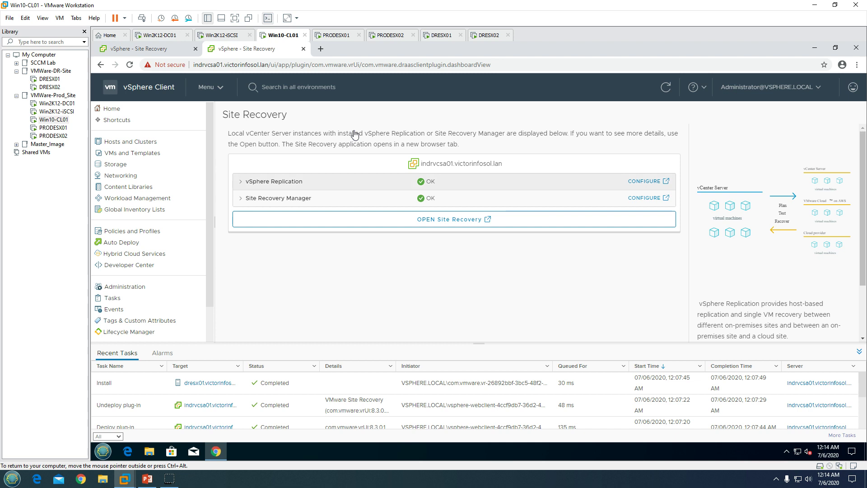
click(274, 181)
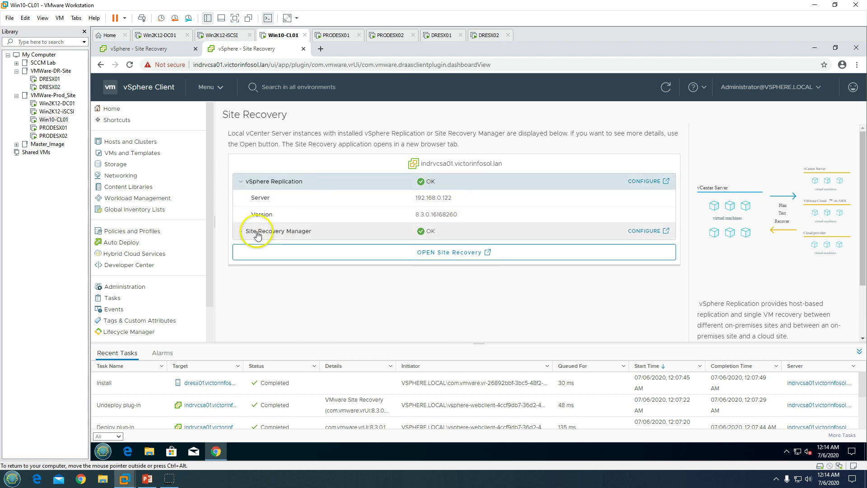
click(242, 231)
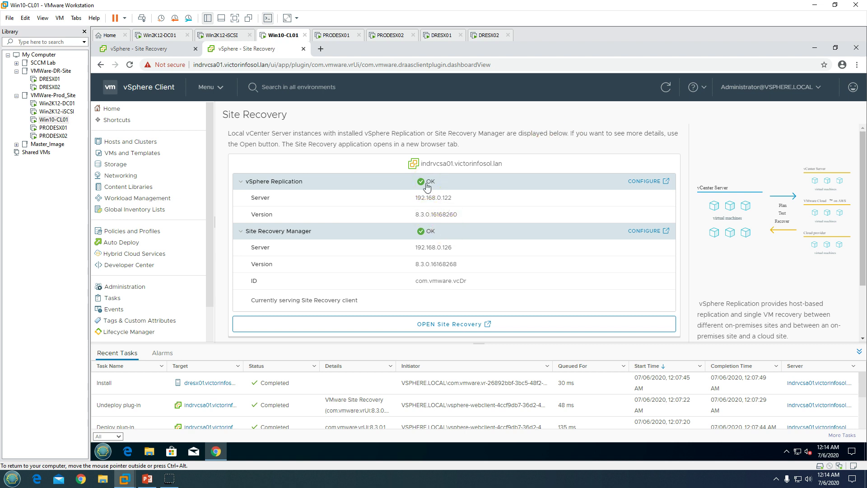
Step: Open the Site Recovery application for indrvcsa01 and check the host address in its URL
click(446, 331)
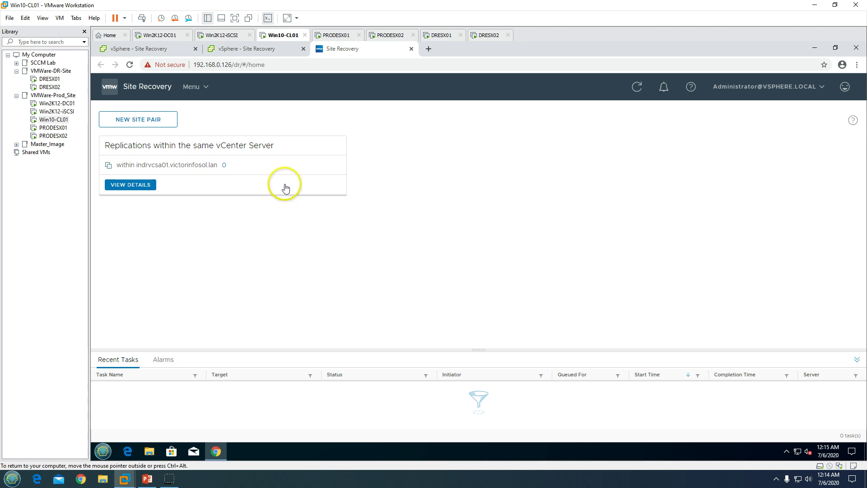
click(267, 66)
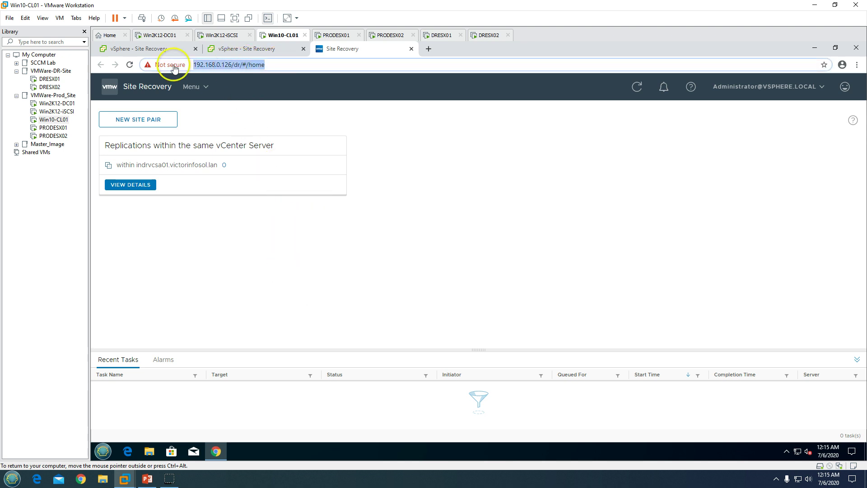
click(234, 278)
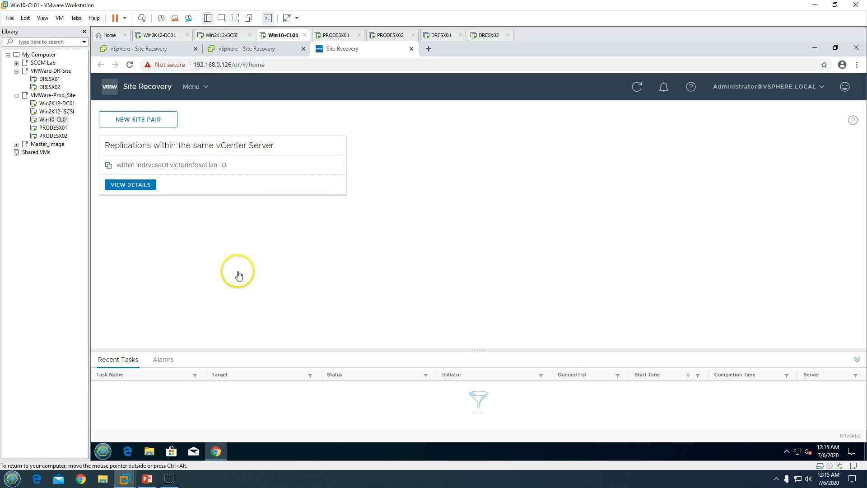
click(231, 69)
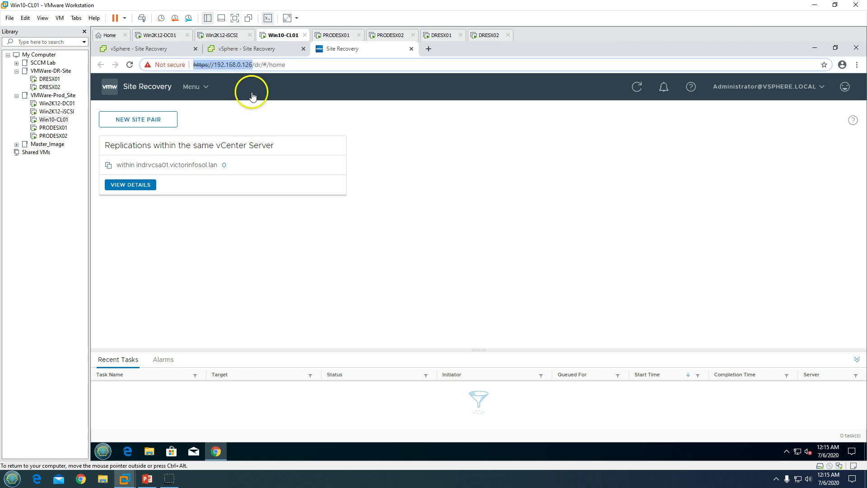
click(282, 121)
Step: Open the Site Recovery application for invcsa01, proceeding past the certificate warning to 192.168.0.205
click(166, 50)
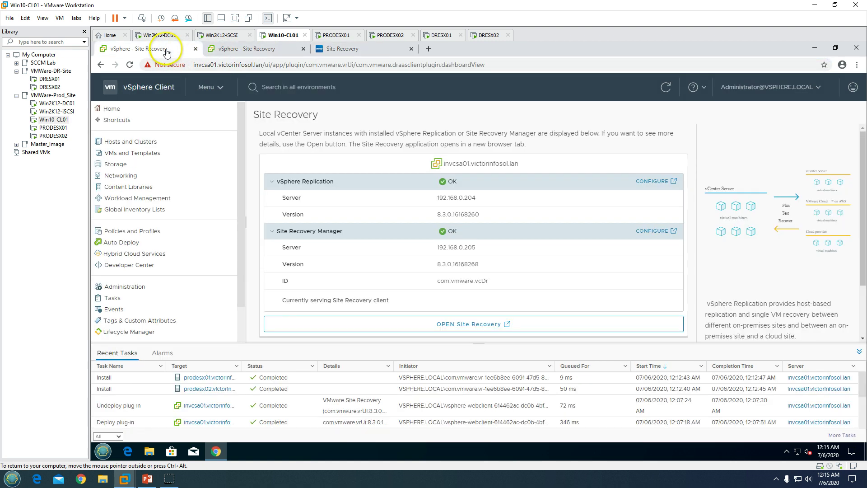
click(488, 327)
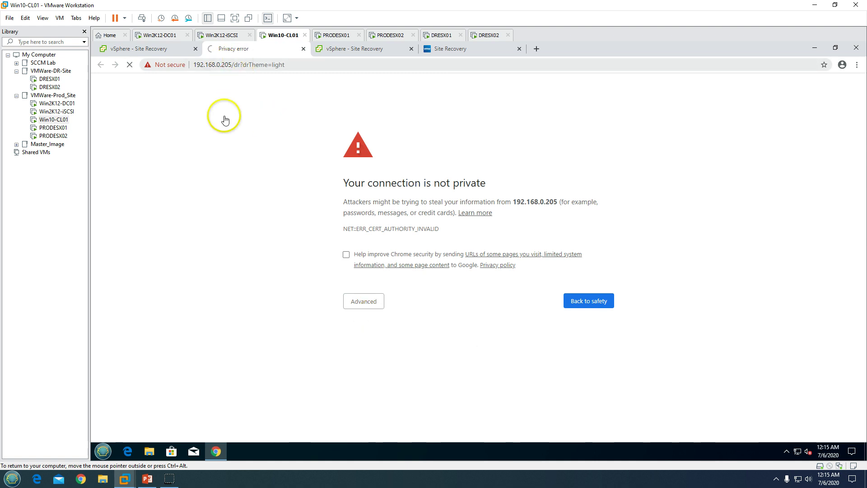
click(359, 306)
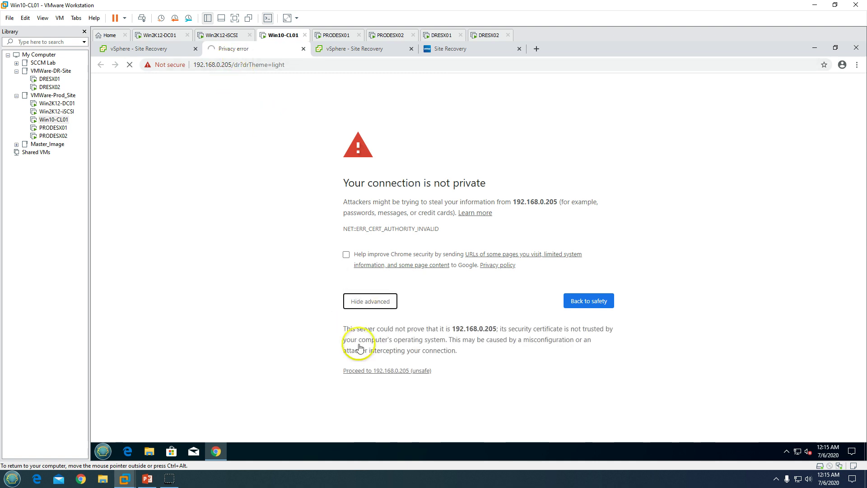
click(365, 368)
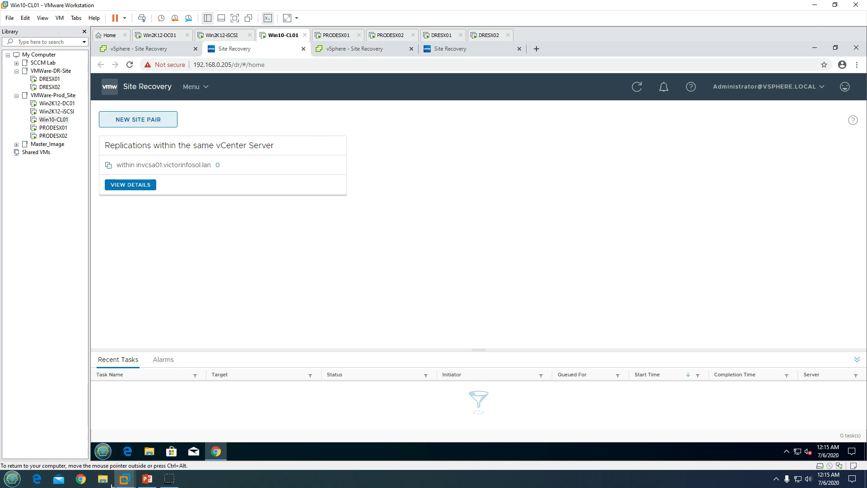
Step: Start a new site pair from the production site and review its first-site and second-site details
click(135, 123)
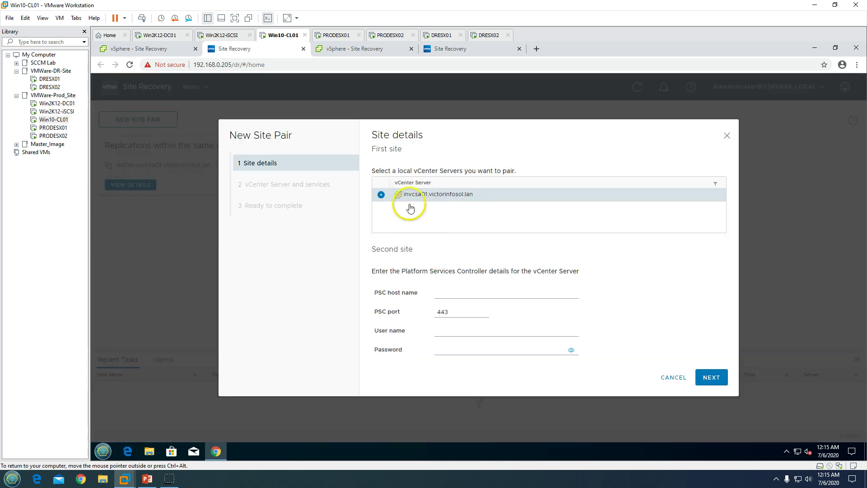
drag(373, 146, 516, 171)
click(416, 217)
drag(382, 275, 509, 273)
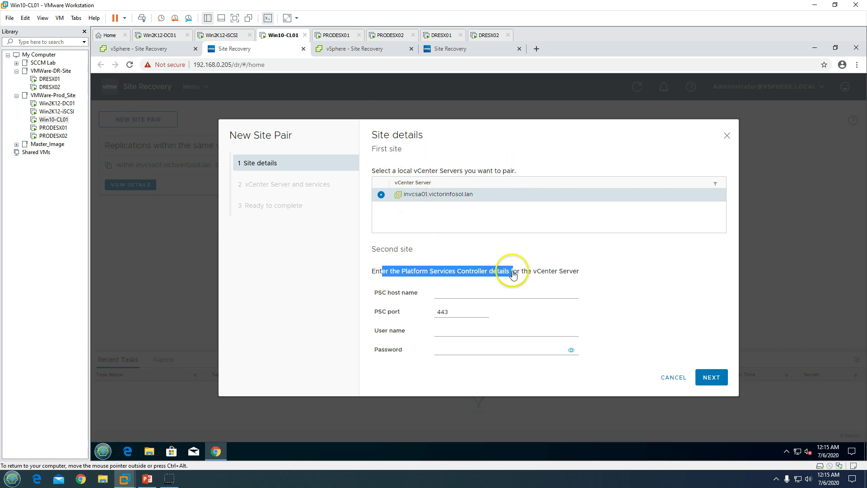
Step: Enter indrvcsa01.victorinfosol.lan as the second site's PSC host with the administrator user name and password, and connect despite the security alert
click(469, 295)
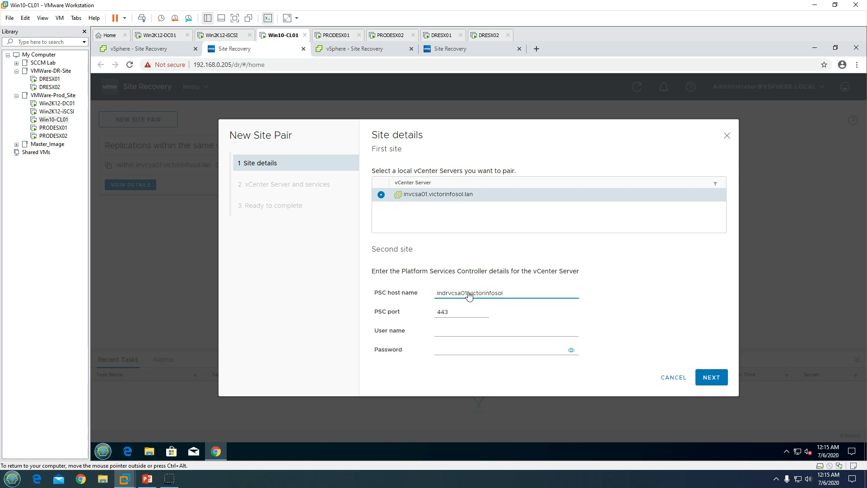
text(n)
key(Tab)
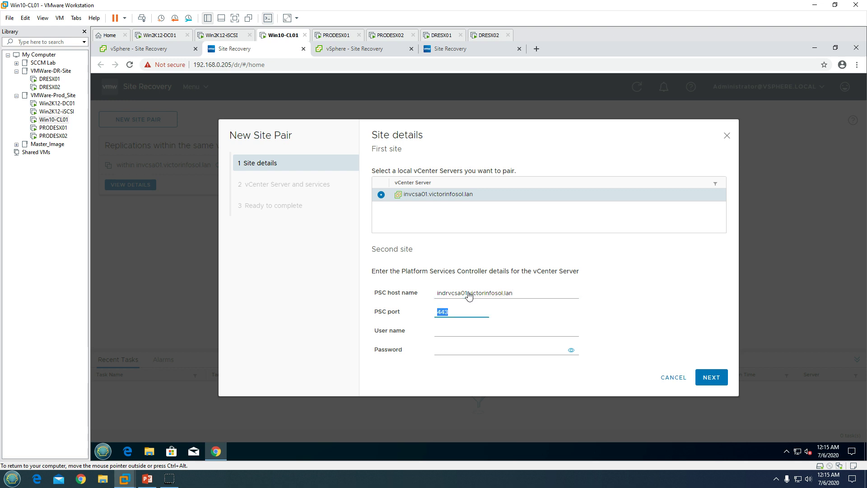
click(482, 330)
click(454, 351)
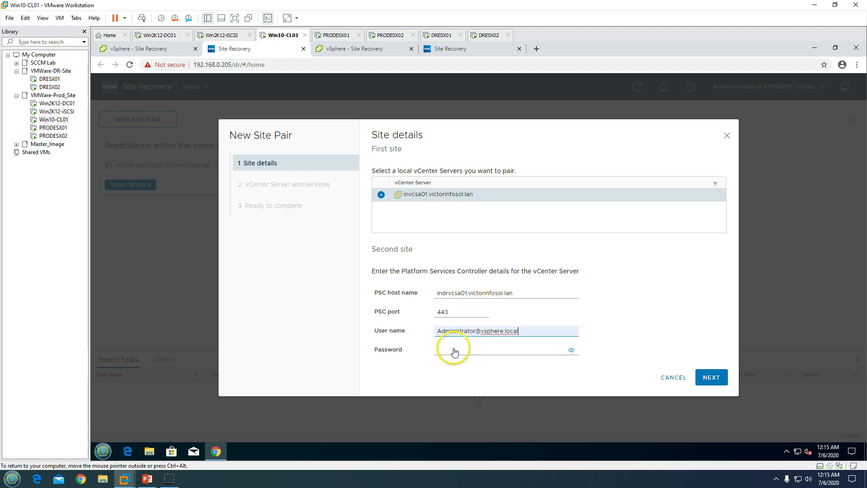
click(454, 351)
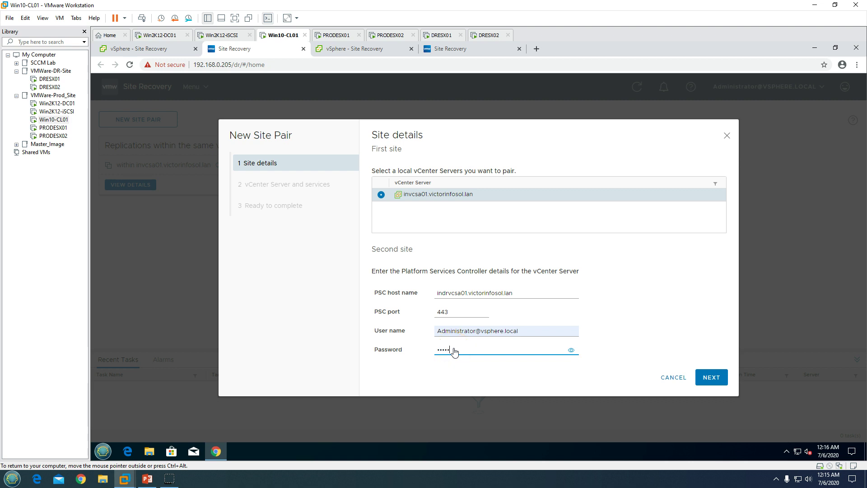
click(710, 376)
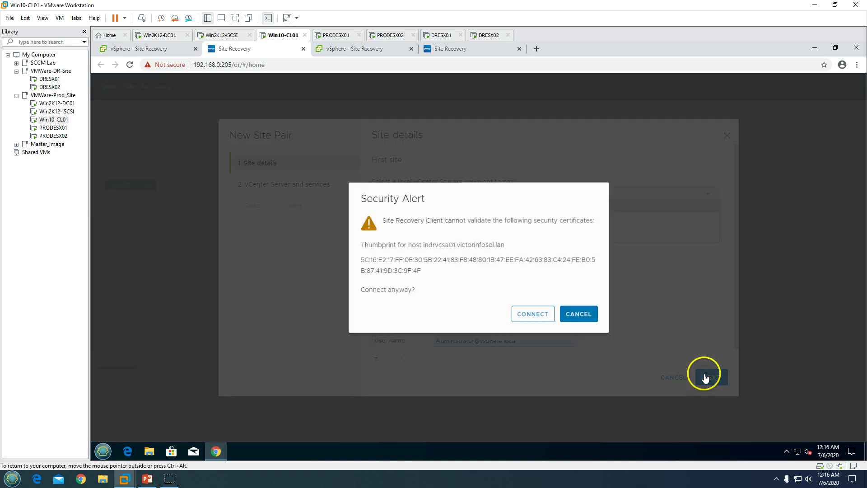
click(531, 315)
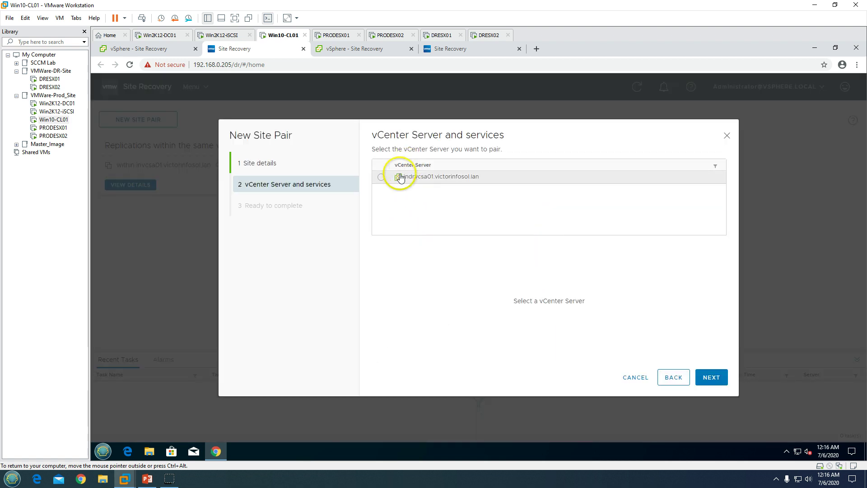
Step: Select indrvcsa01.victorinfosol.lan as the vCenter to pair, with both the Site Recovery Manager and vSphere Replication services
click(382, 179)
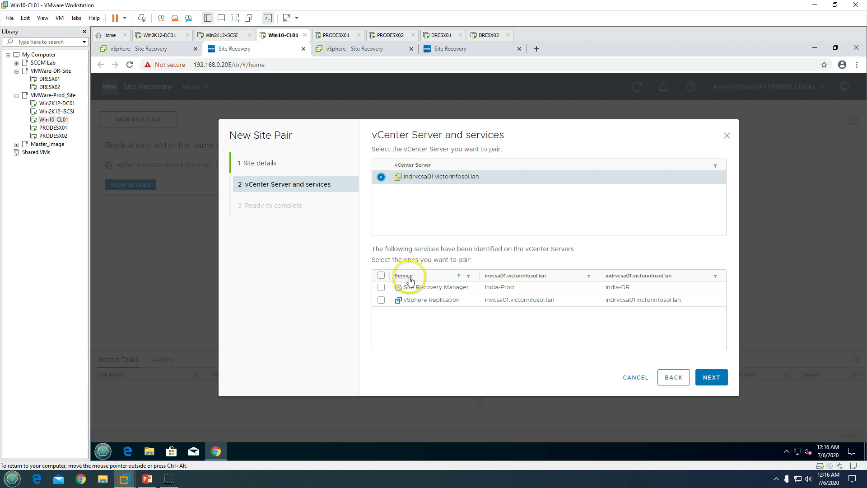
click(380, 275)
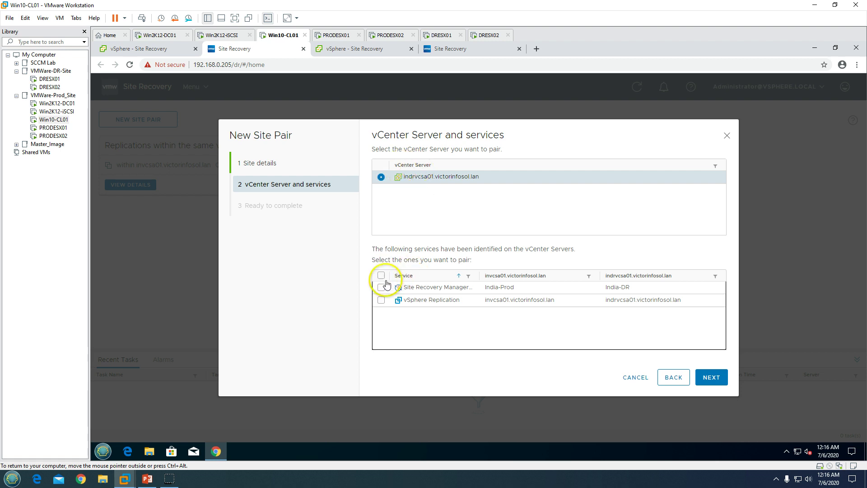
click(381, 276)
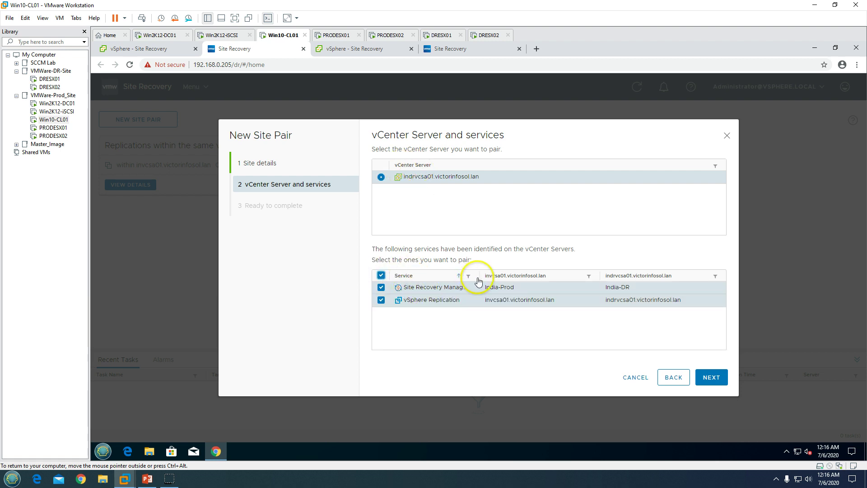
drag(490, 278, 513, 278)
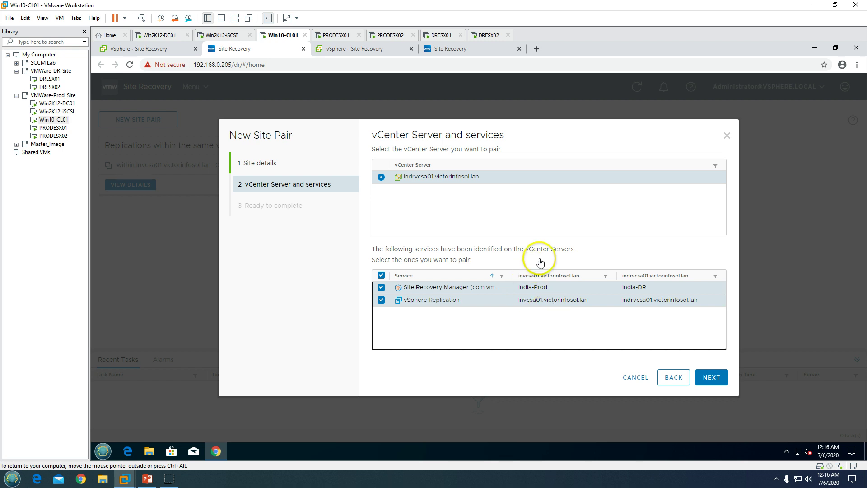
click(524, 291)
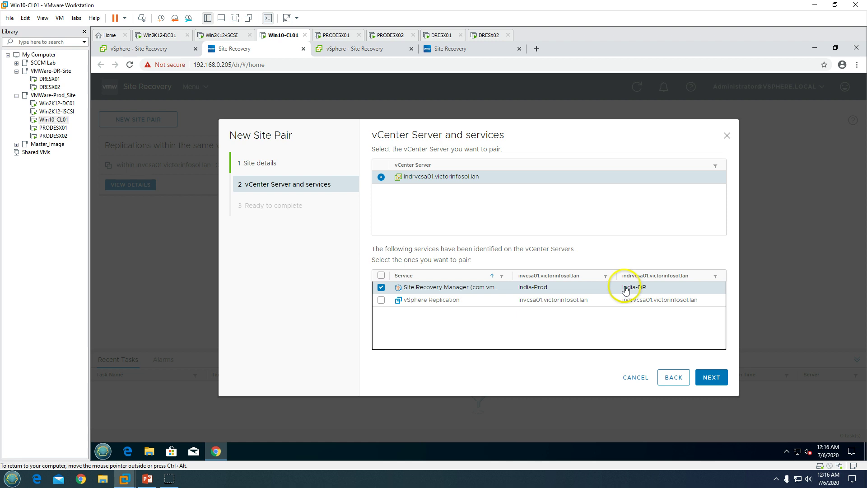
click(559, 305)
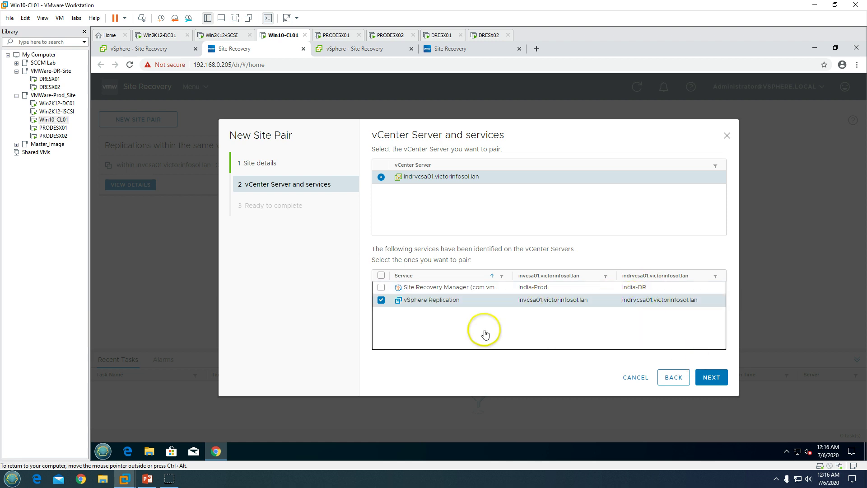
click(381, 276)
Step: Proceed to the site pair's final review, accepting the certificates for the Site Recovery Managers at 192.168.0.205 and 192.168.0.126
click(708, 382)
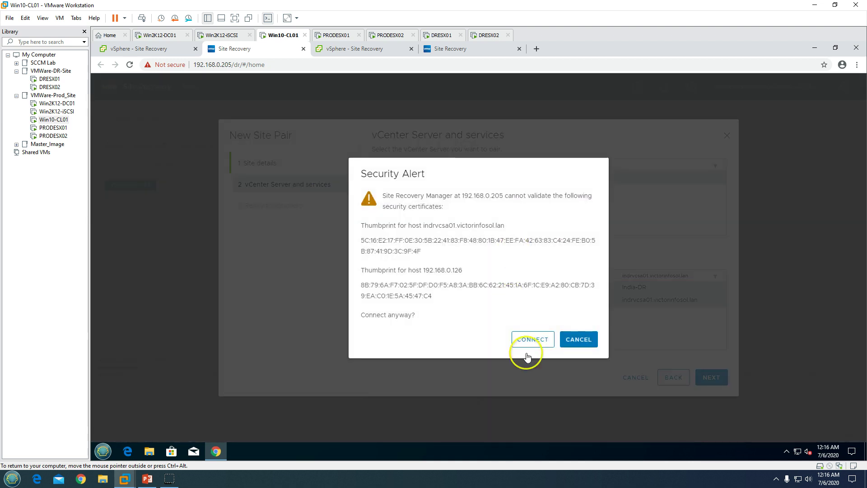
click(530, 341)
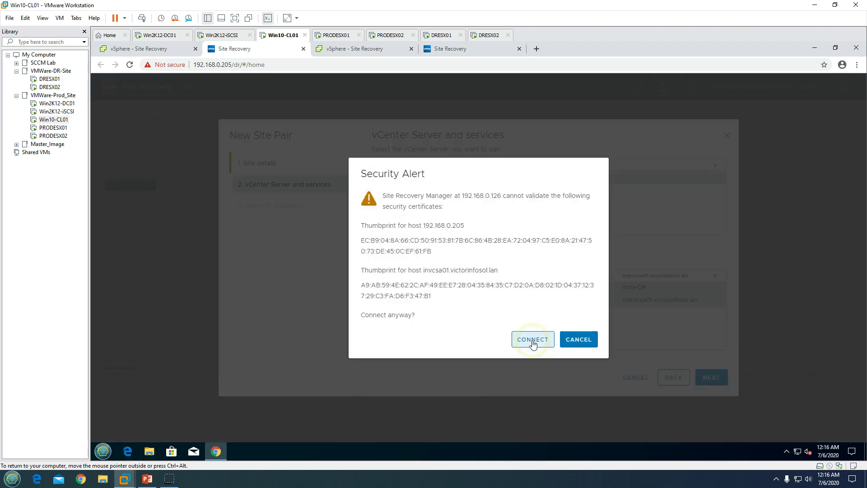
click(533, 342)
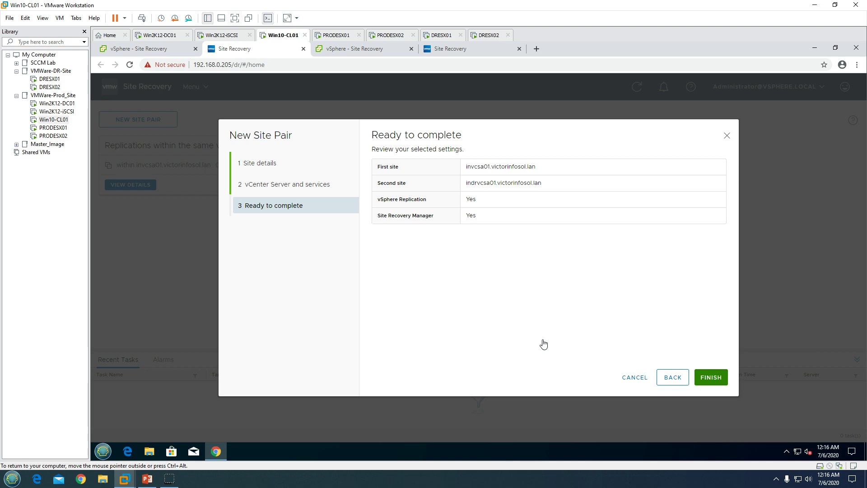
Step: Finish creating the site pair and check the two paired vCenter names on the production site's home page
click(711, 378)
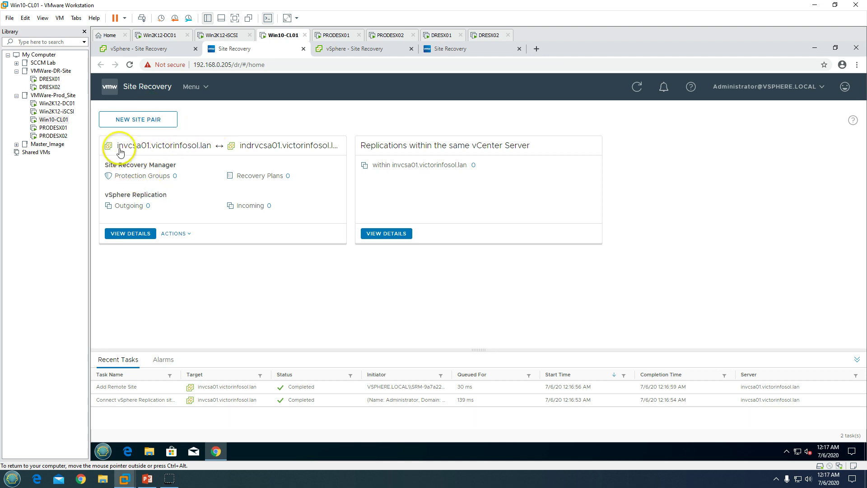
drag(117, 145, 194, 147)
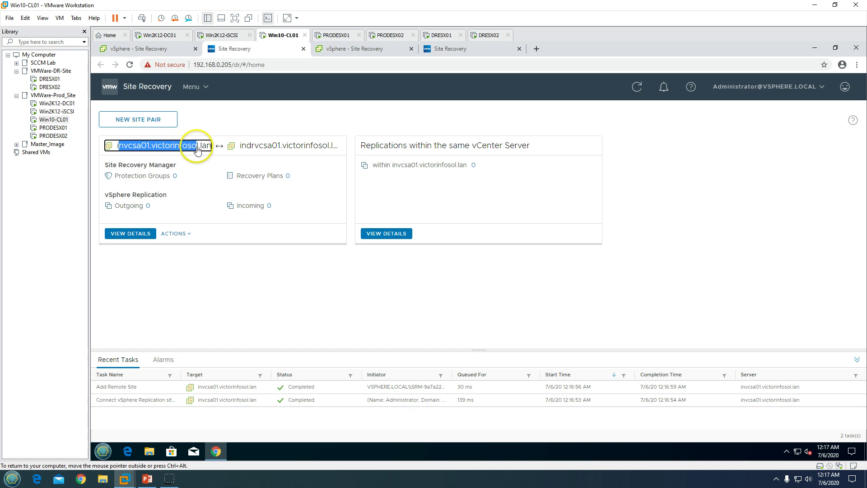
click(241, 118)
drag(122, 148, 325, 93)
click(304, 277)
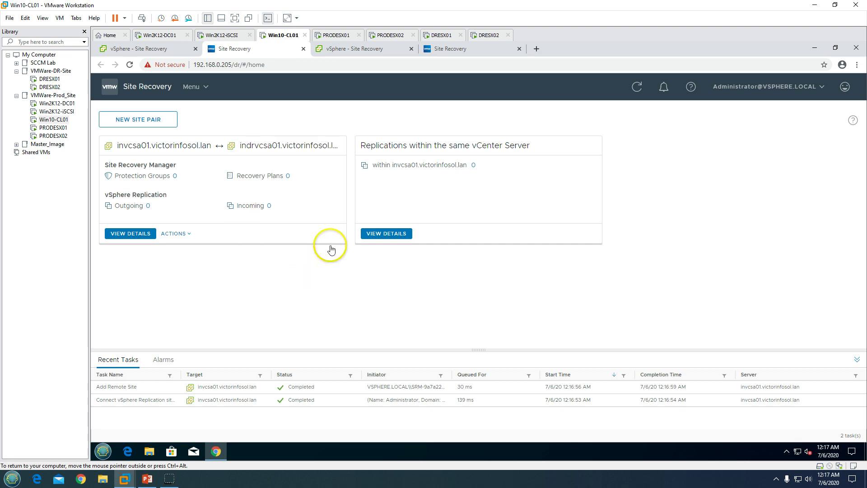
Step: Open the DR site's Site Recovery, inspect its same-vCenter replication details, and return to its home page to refresh the site pairs
click(412, 43)
key(F5)
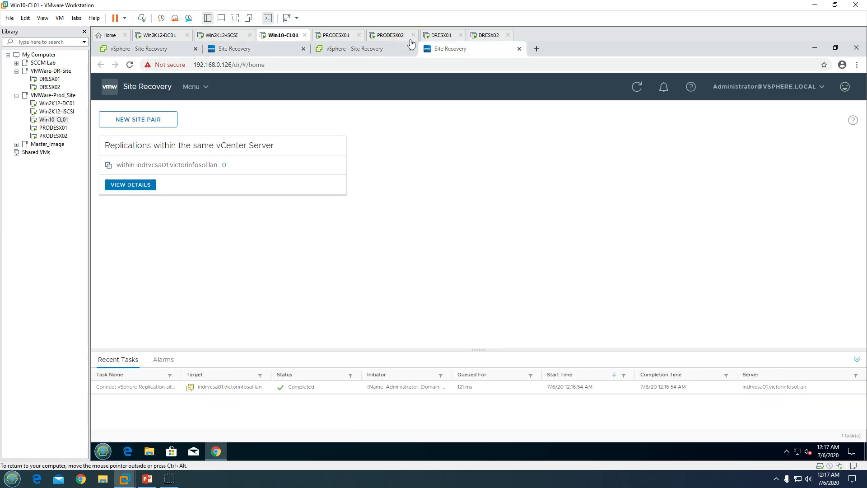
click(131, 184)
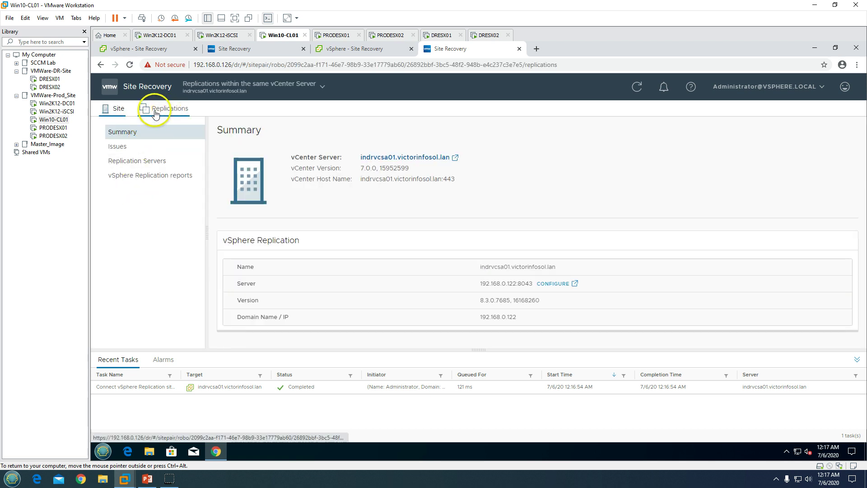
click(117, 109)
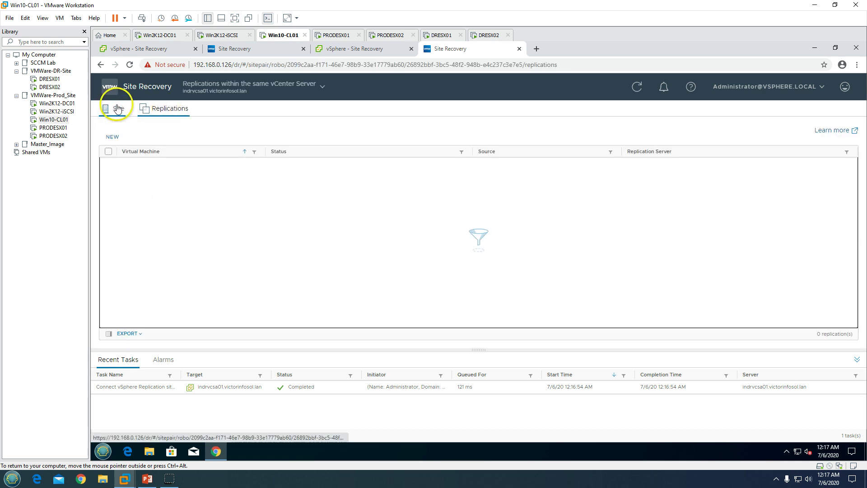
click(130, 65)
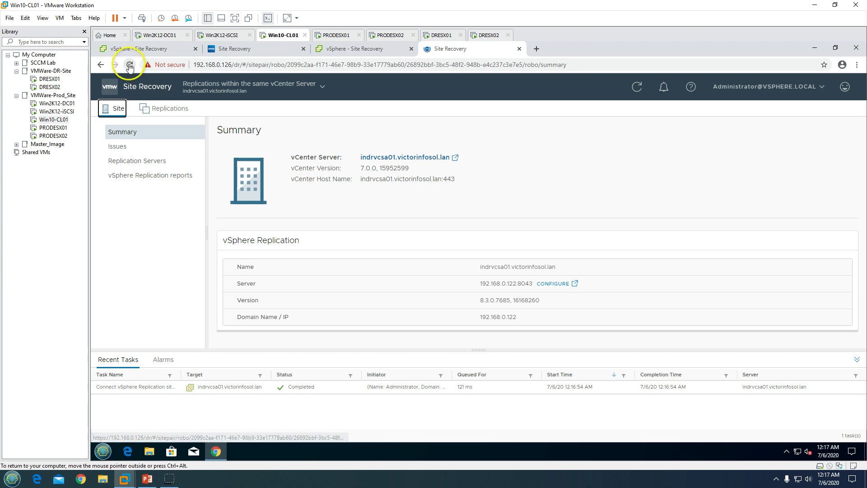
click(232, 88)
click(203, 108)
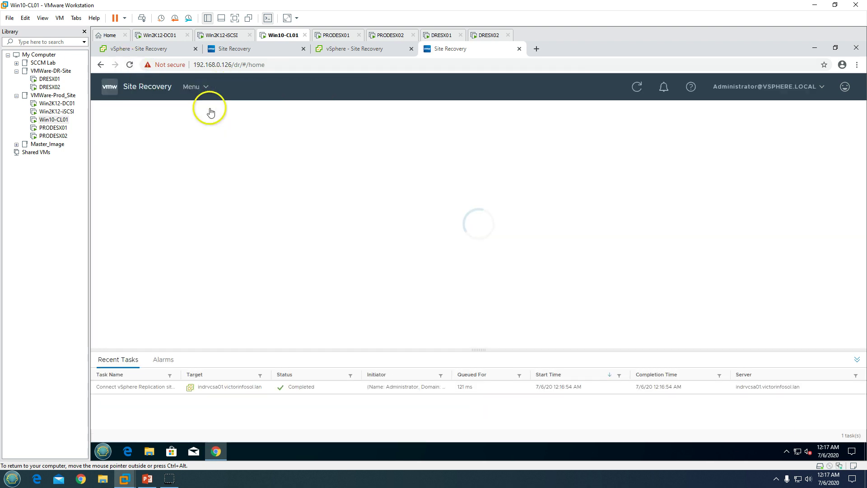
Step: Return to the production site's Site Recovery and check the actions available for the new site pair
click(242, 50)
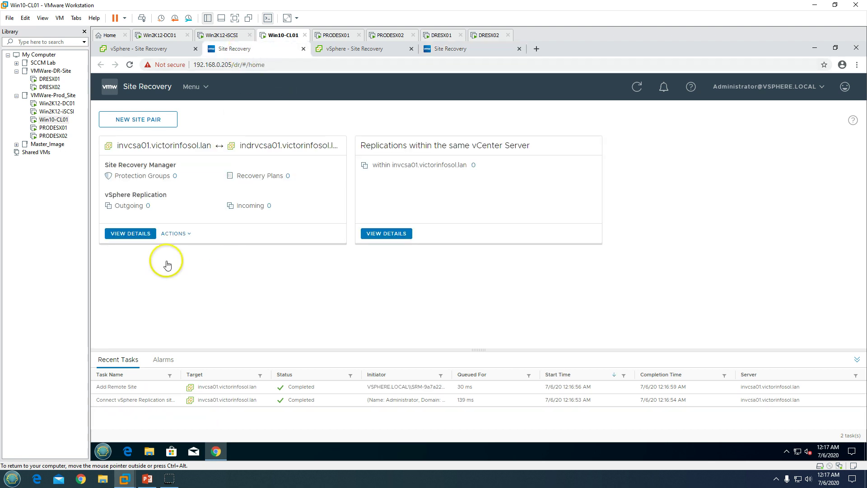
click(182, 233)
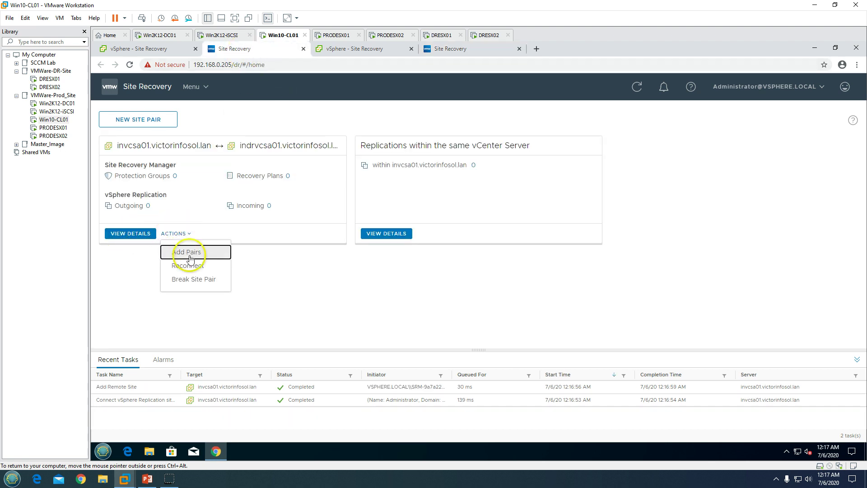
click(290, 259)
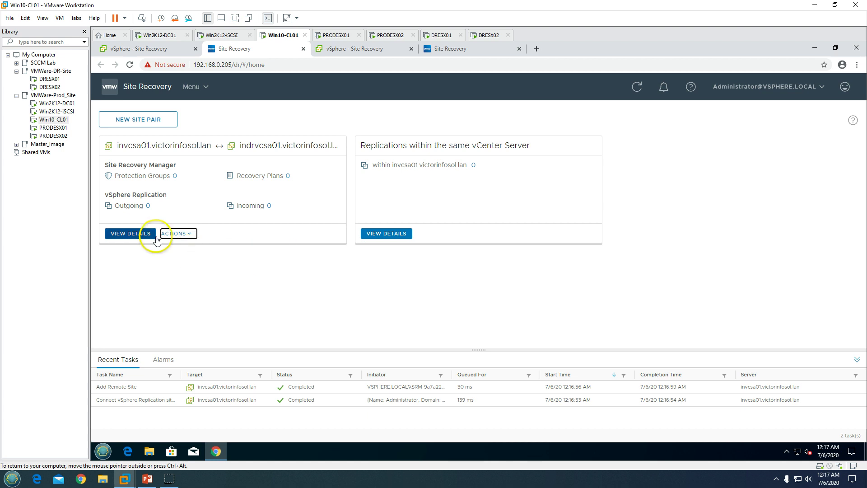
Step: Open the new site pair's details and log in to indrvcsa01.victorinfosol.lan with the administrator user name and password
click(129, 234)
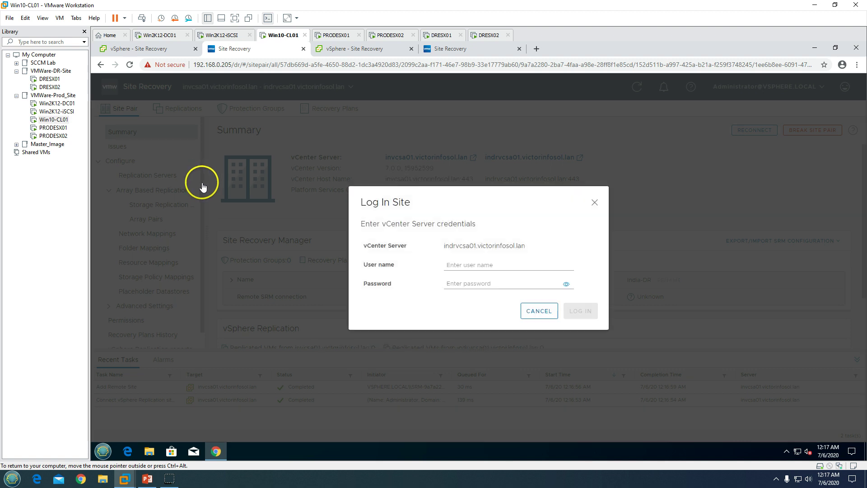
click(469, 266)
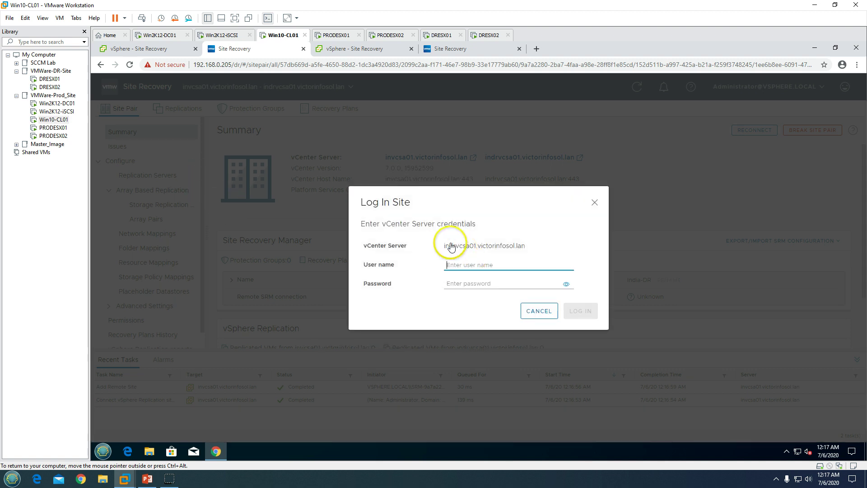
drag(444, 246, 520, 247)
click(477, 265)
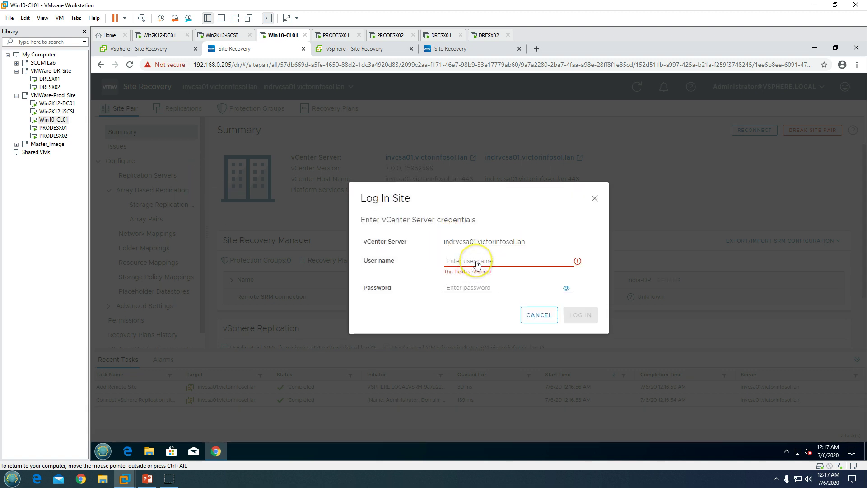
text(Administrator@vsphere.)
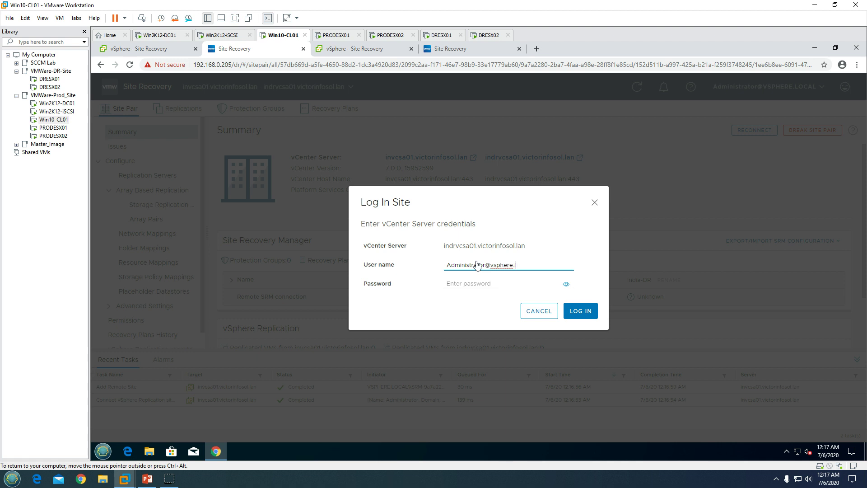
text(l)
key(Tab)
text(••)
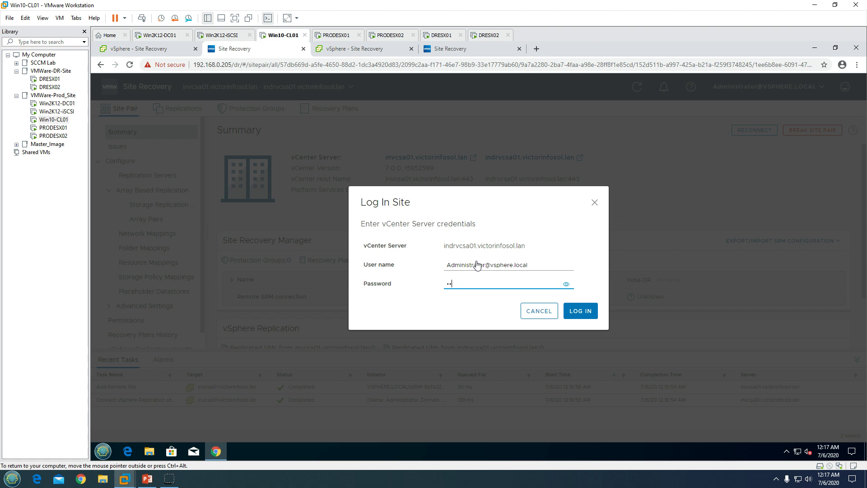
text(••••••)
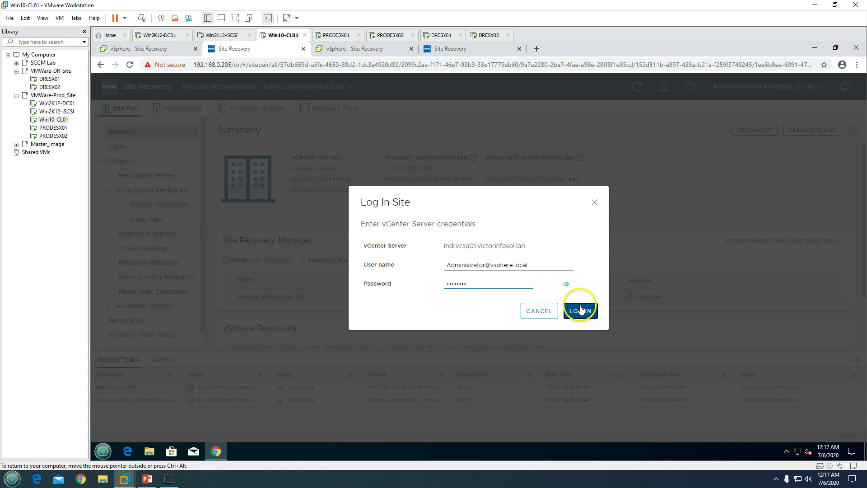
click(581, 310)
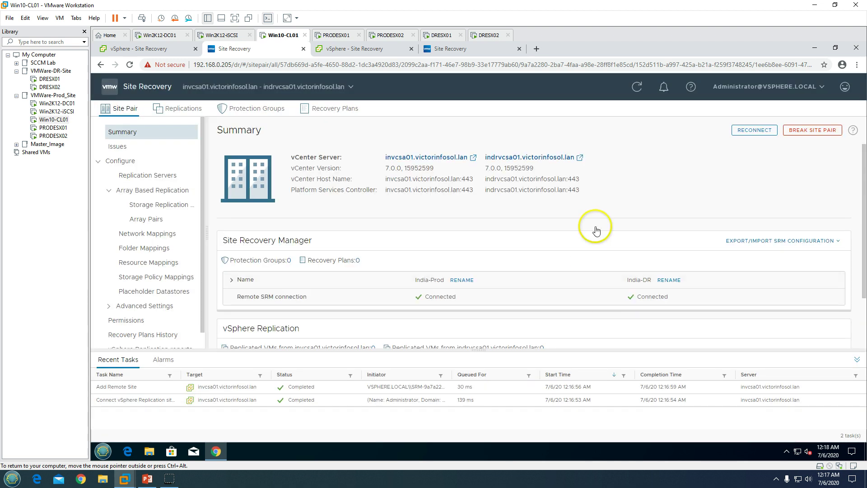
Step: Look through the site pair summary and show the Win10-CL01 virtual machine in full screen
drag(862, 178, 862, 248)
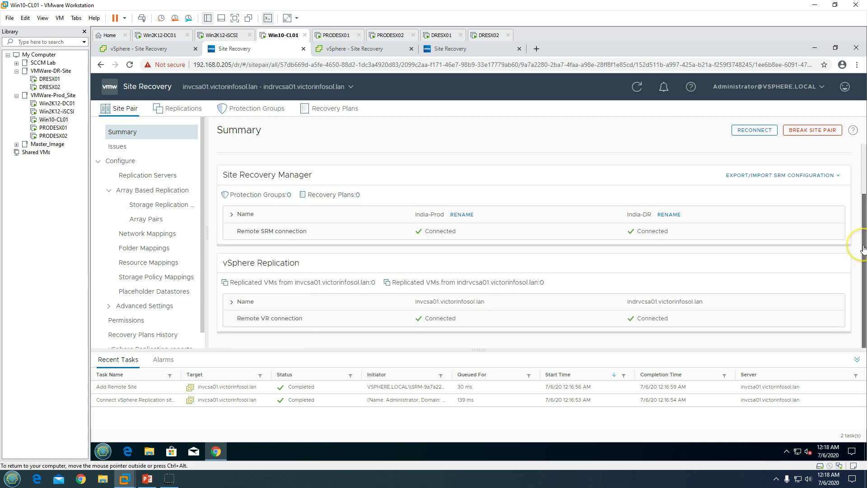
click(250, 20)
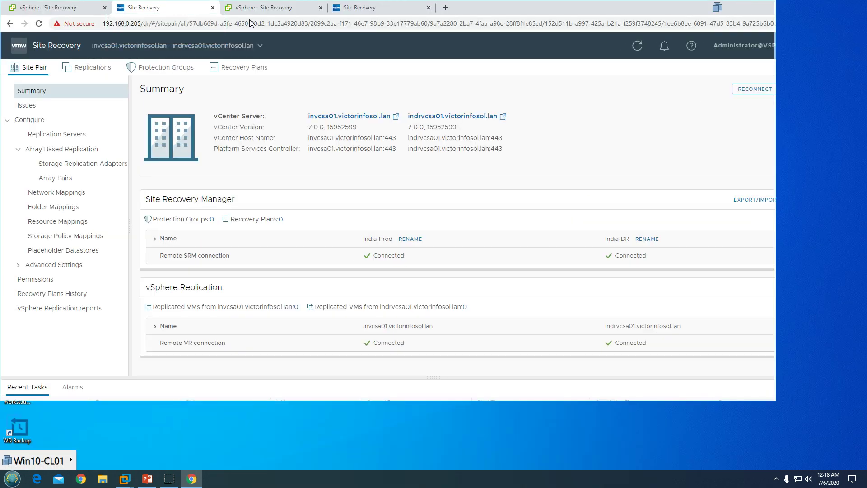
click(69, 347)
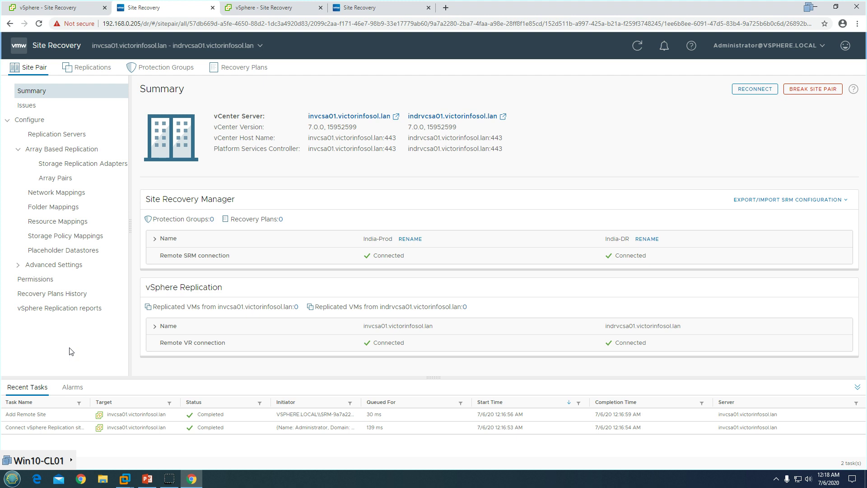
Step: Examine the remote Site Recovery Manager and vSphere Replication connection statuses of both sites in the site pair summary
triple_click(248, 195)
click(260, 182)
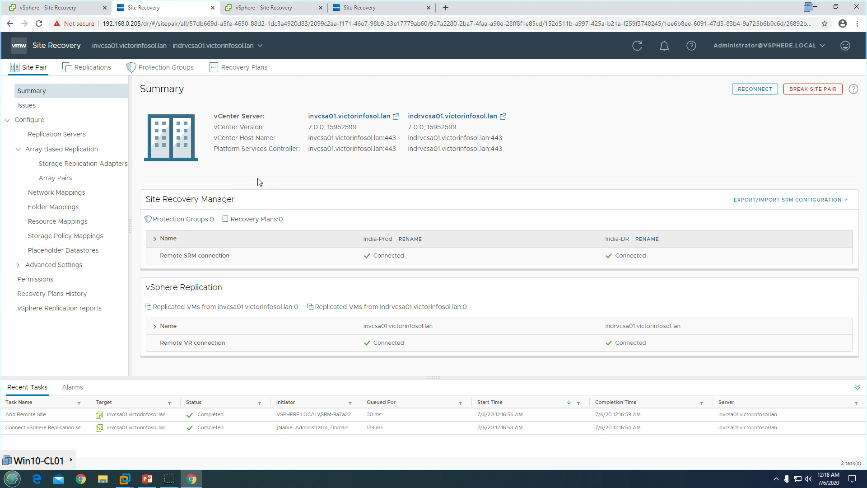
double_click(395, 238)
double_click(314, 255)
click(511, 202)
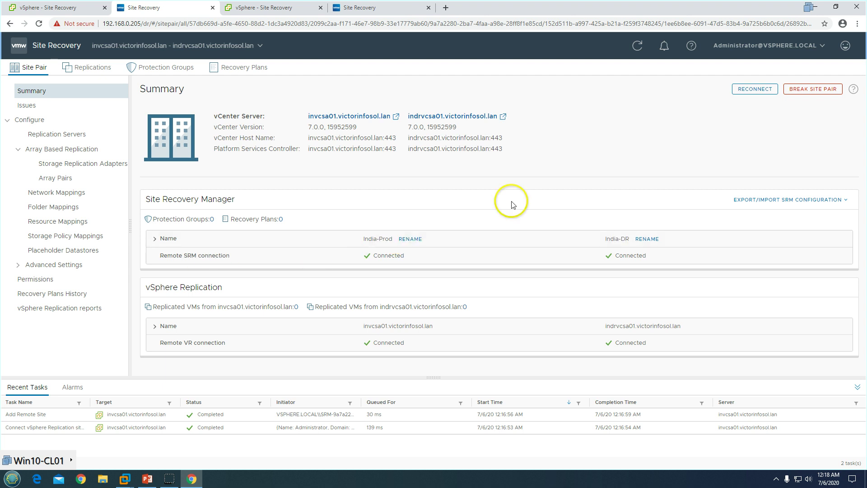
double_click(663, 256)
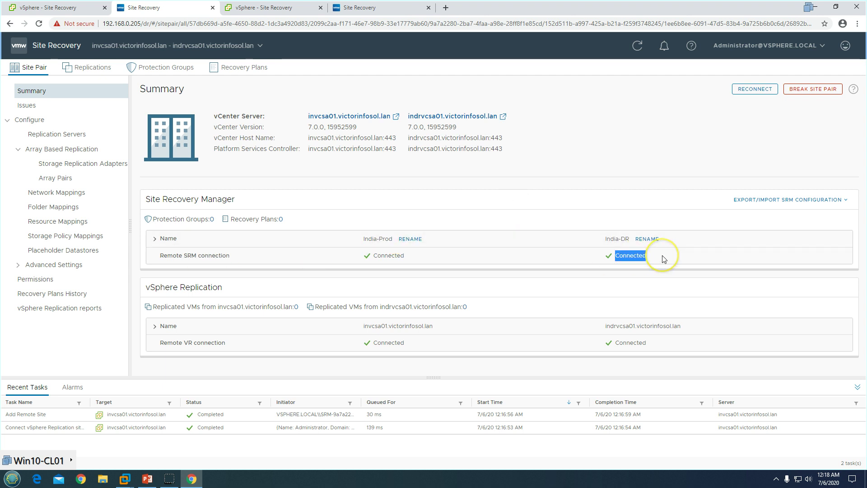
triple_click(234, 289)
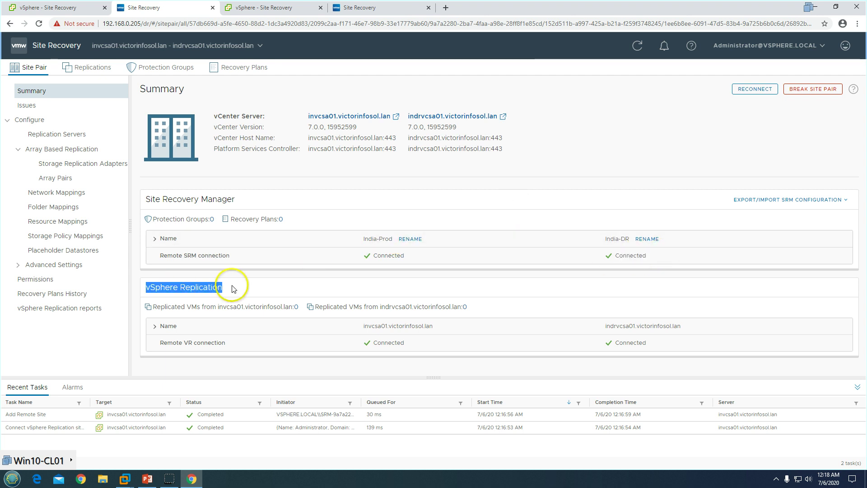
double_click(461, 345)
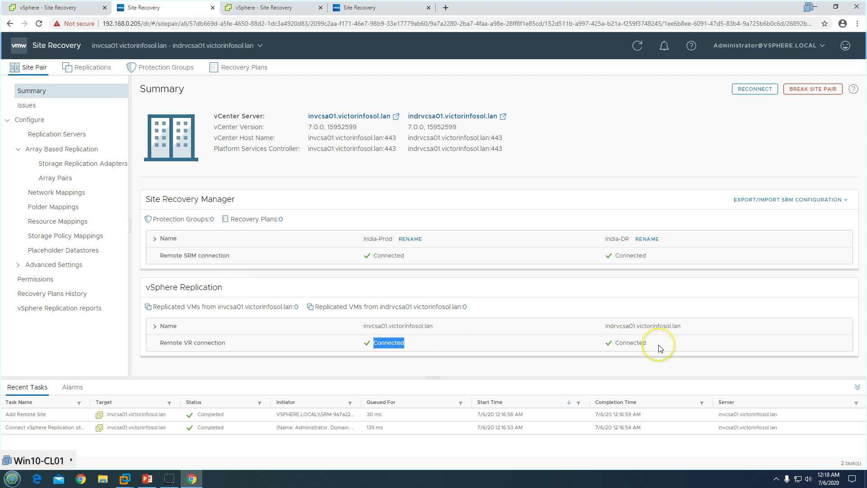
click(599, 157)
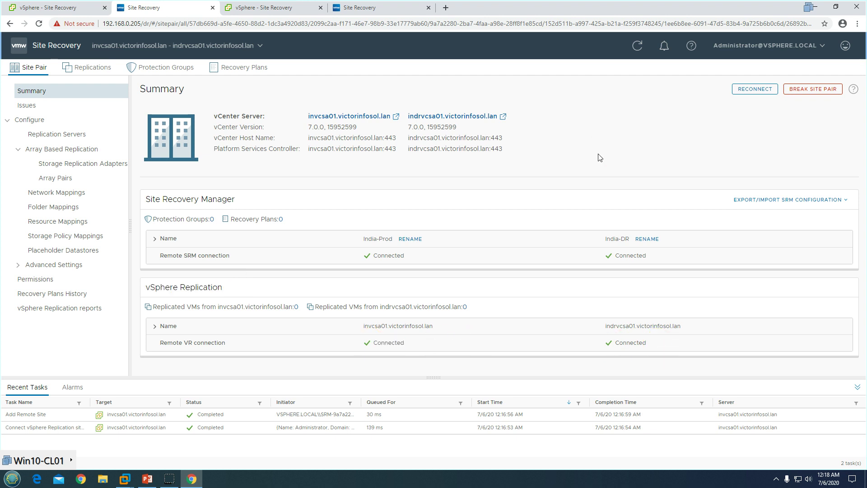
click(583, 151)
click(647, 174)
Step: Check the site pair's issues for both invcsa01.victorinfosol.lan and indrvcsa01.victorinfosol.lan
click(32, 106)
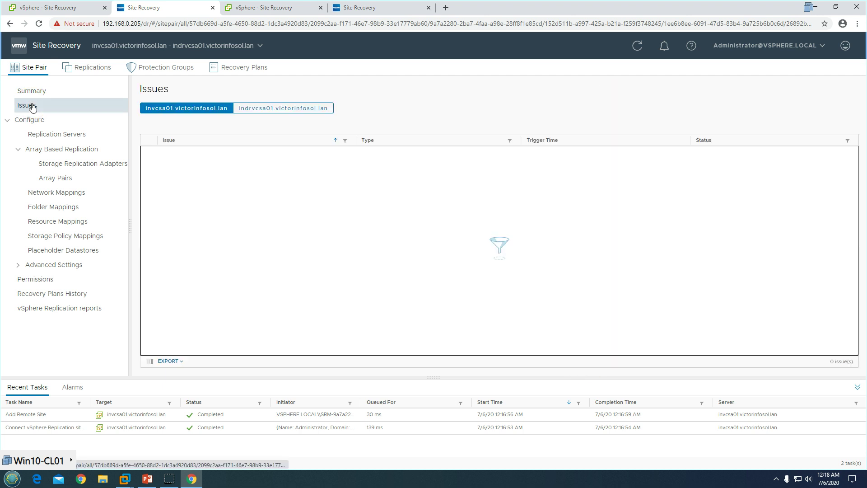
click(271, 110)
click(175, 110)
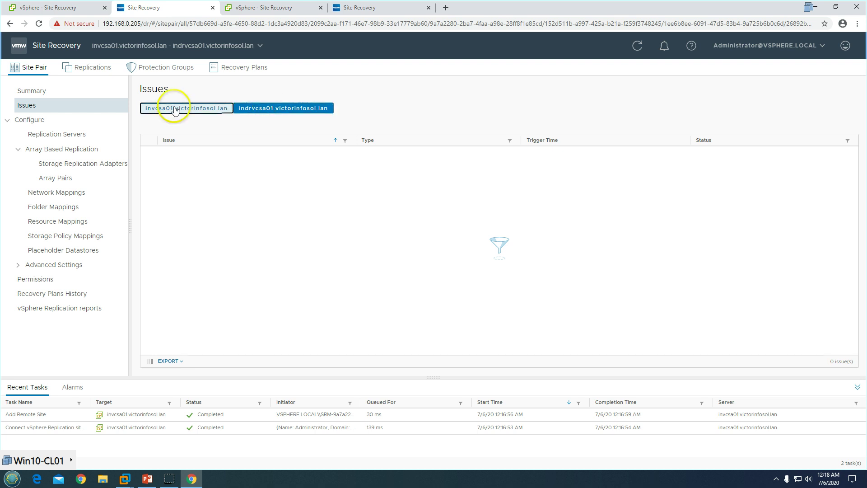
click(269, 110)
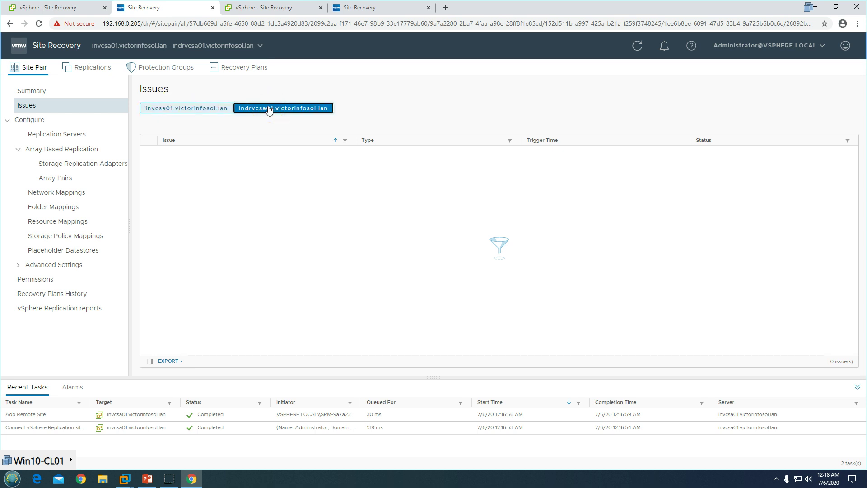
click(176, 107)
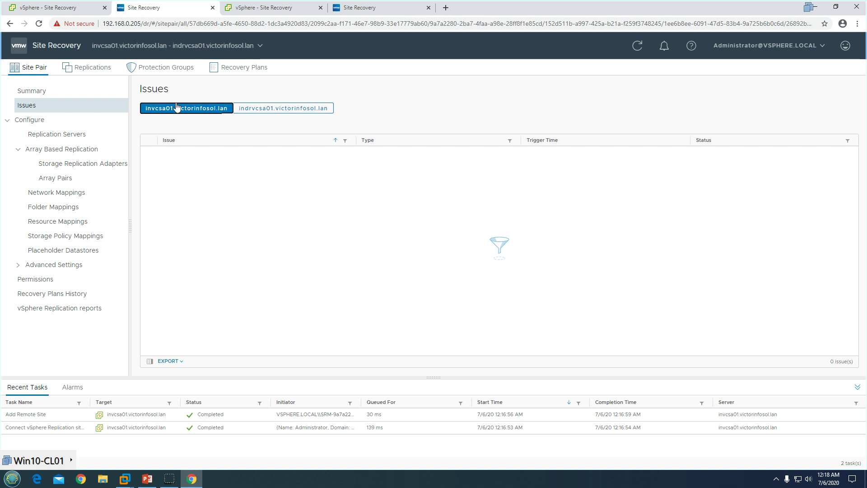
click(222, 168)
click(267, 109)
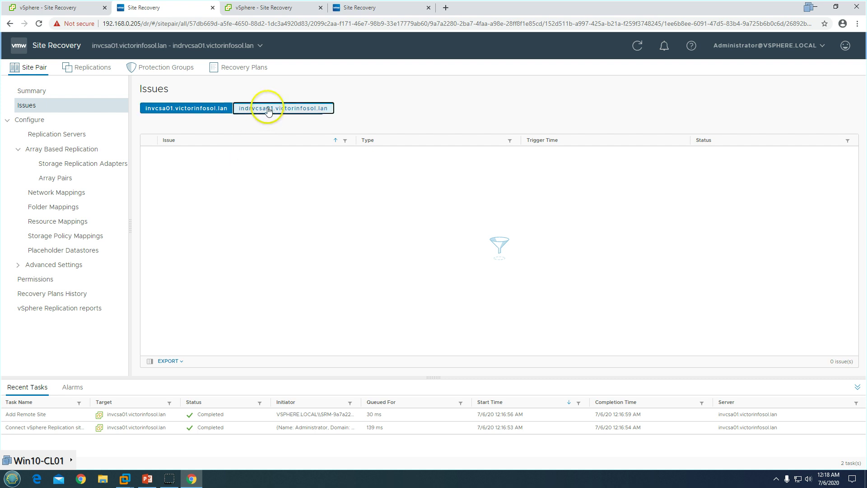
click(202, 107)
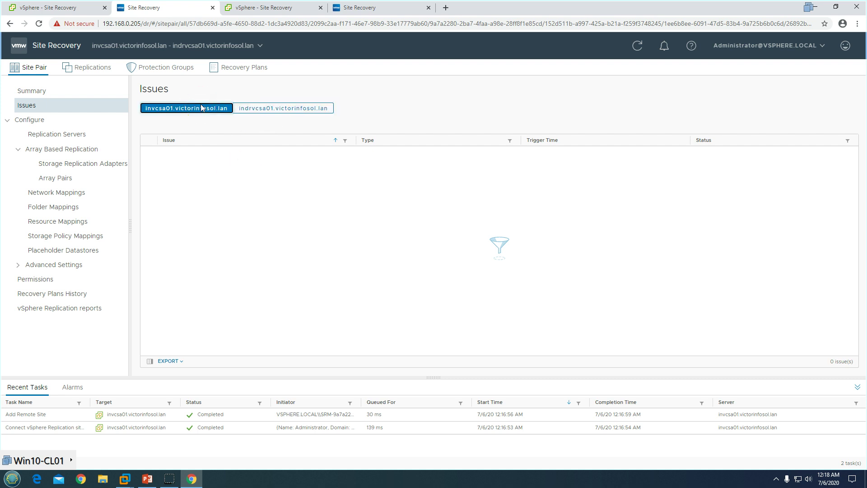
click(281, 226)
Step: Switch to the DR site's Site Recovery and check that the pair with invcsa01.victorinfosol.lan is listed there
click(359, 8)
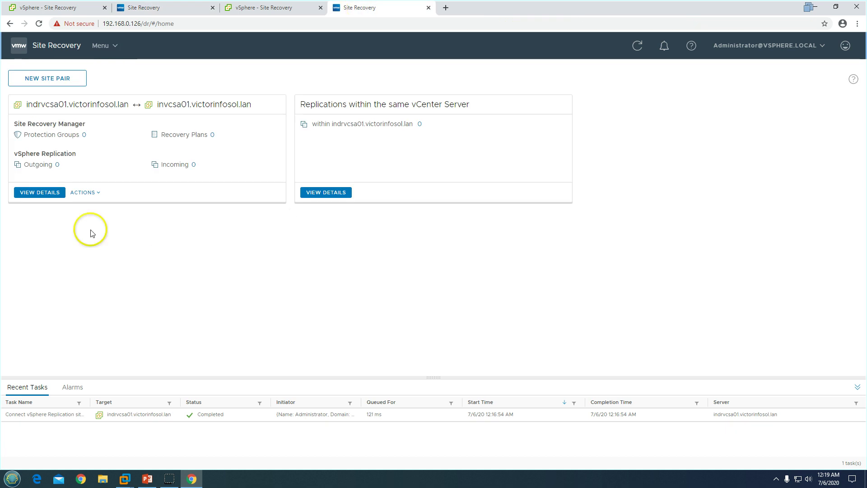
drag(14, 106, 225, 106)
click(226, 106)
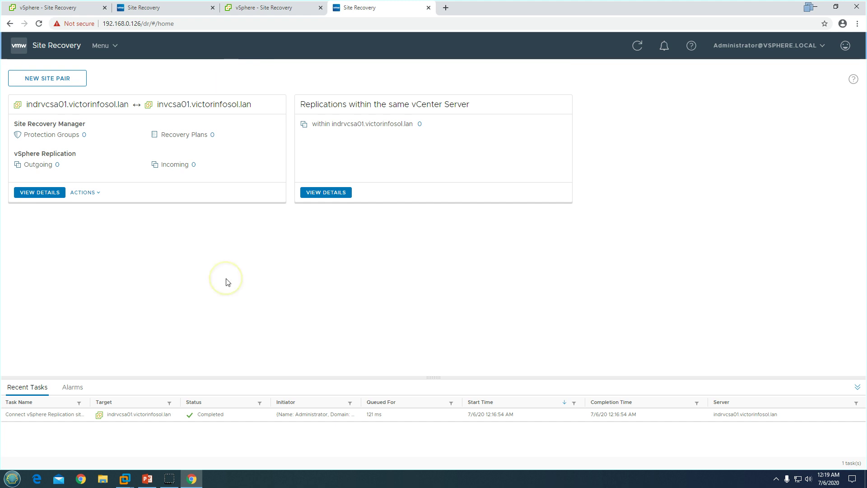
Step: Return to the production site's Site Recovery and view the replication servers of invcsa01.victorinfosol.lan
click(168, 11)
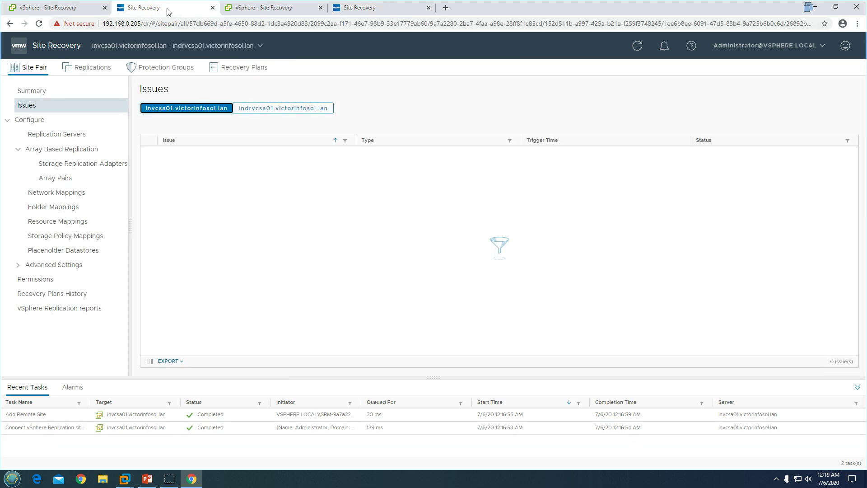
click(50, 135)
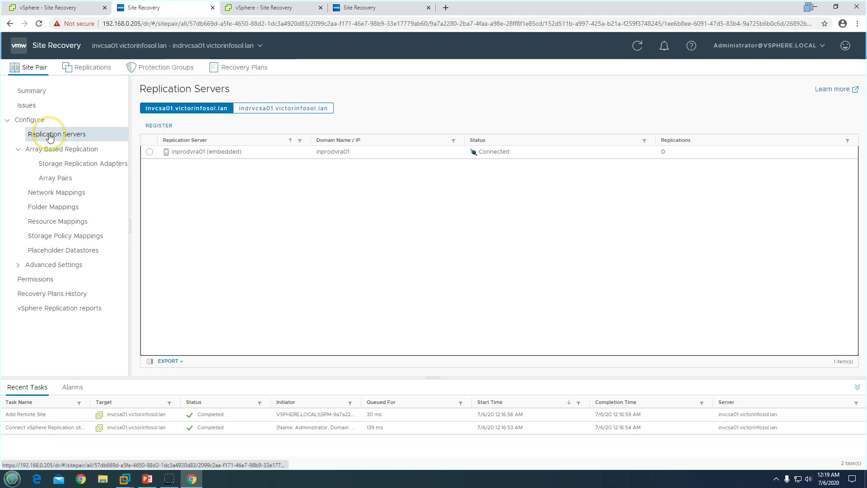
click(173, 195)
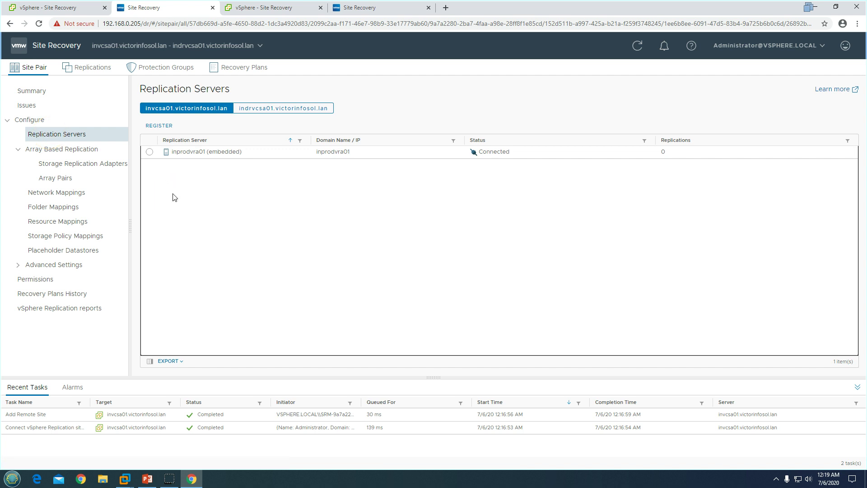
Step: Look through the site pair's vSphere Replication reports, Recovery Plans History and permissions
click(7, 120)
click(35, 228)
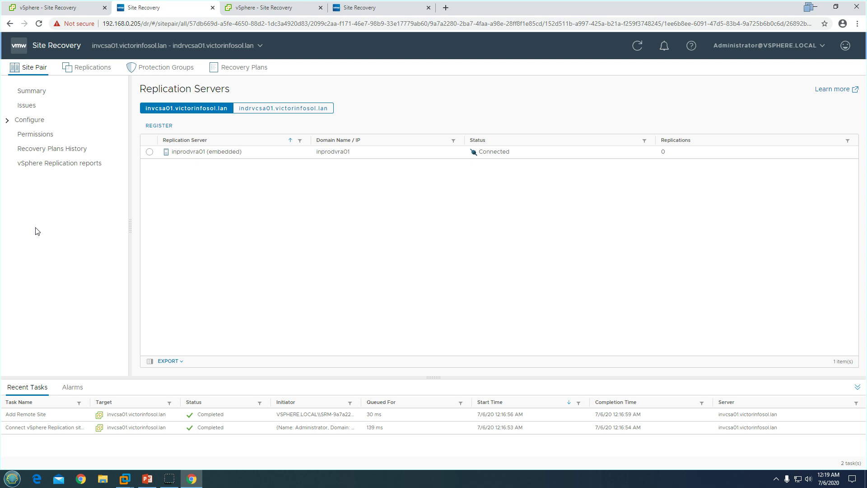
click(53, 166)
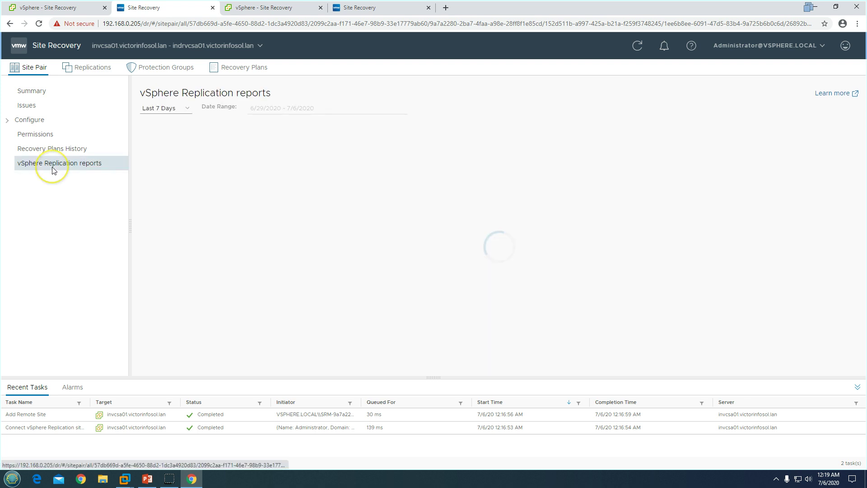
click(59, 149)
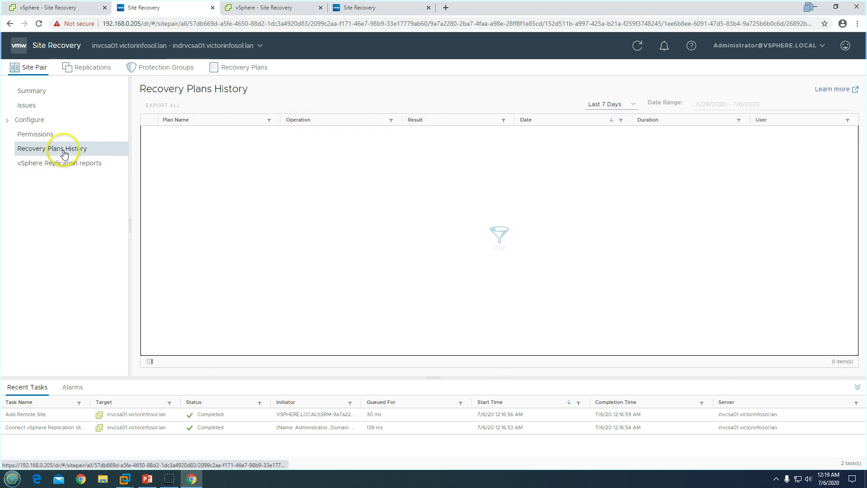
click(41, 134)
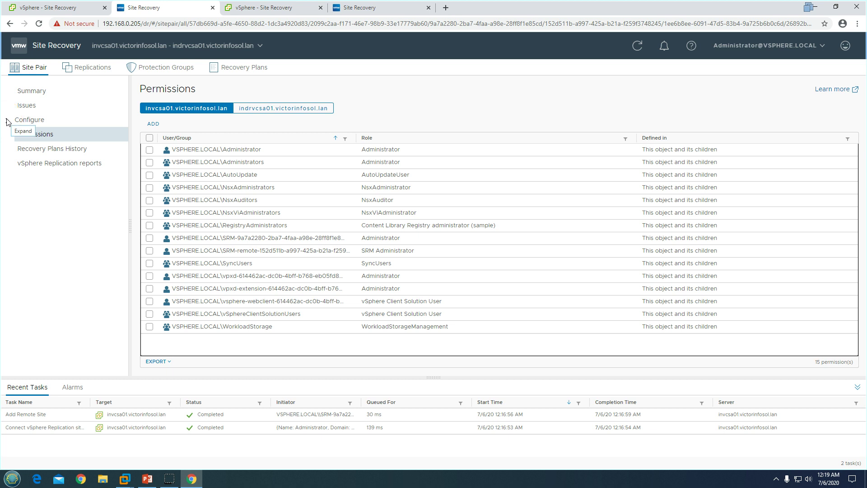
Step: Examine the replication servers configured for both invcsa01.victorinfosol.lan and indrvcsa01.victorinfosol.lan
click(7, 120)
click(29, 117)
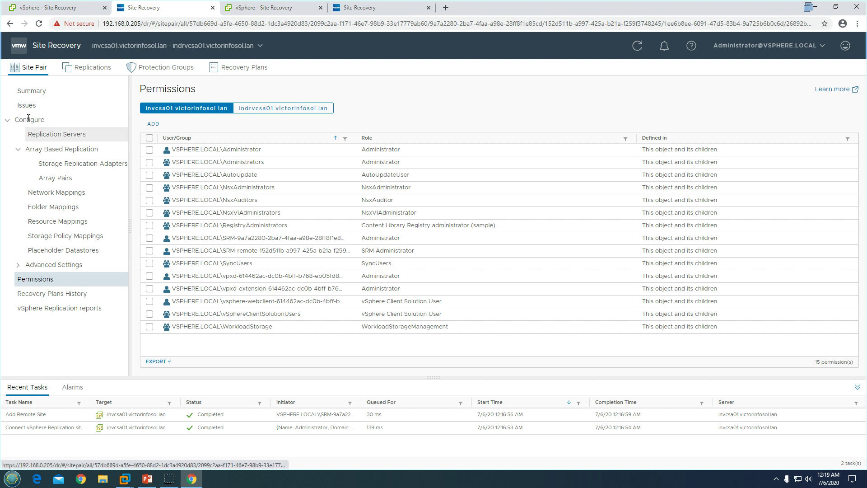
click(49, 134)
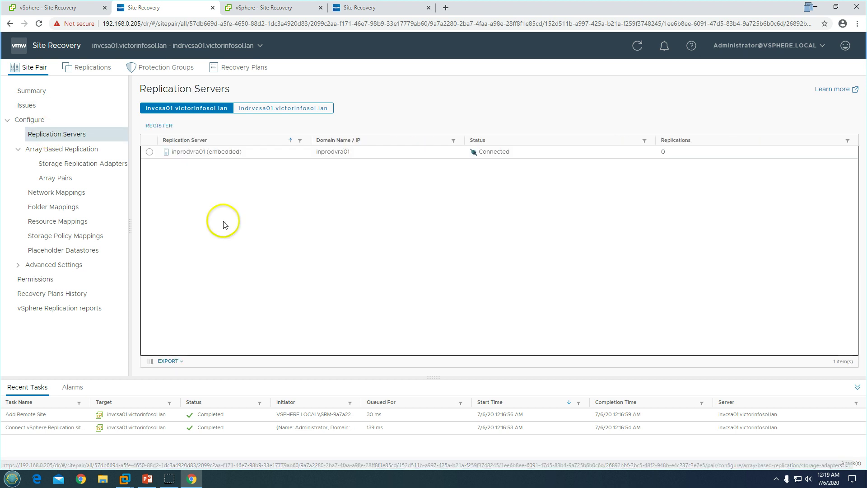
click(254, 107)
click(185, 109)
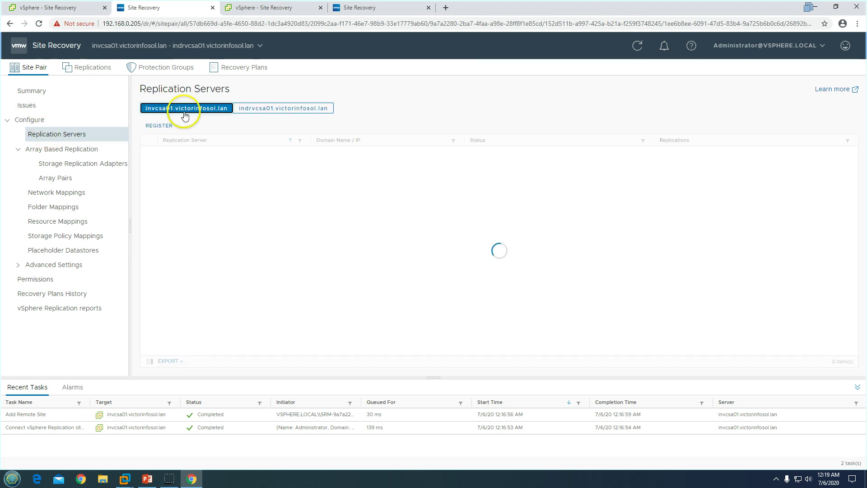
click(284, 112)
click(176, 109)
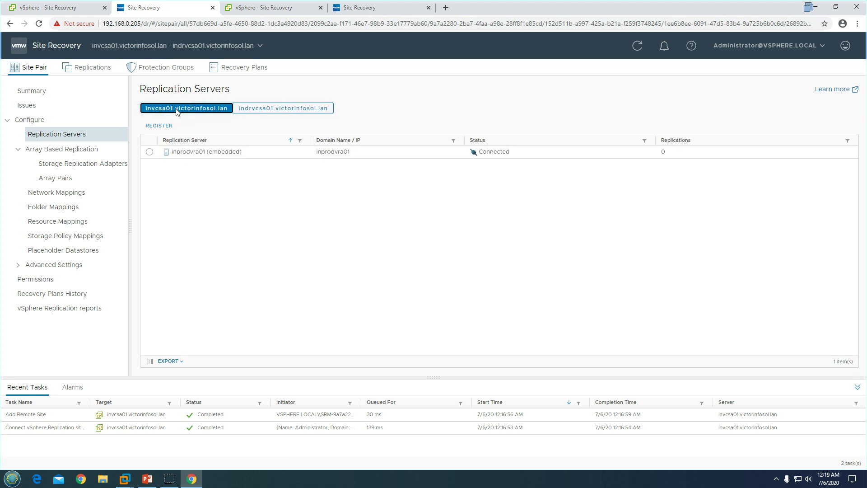
click(230, 245)
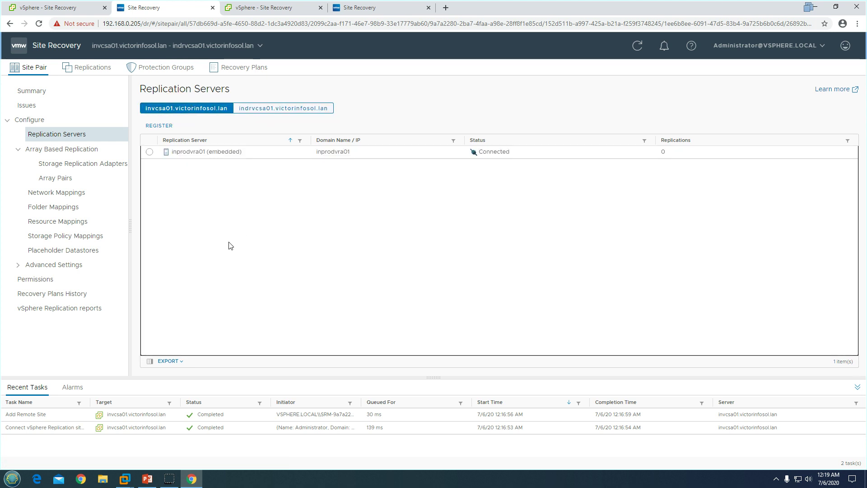
Step: Review the virtual machines offered for registration as a new replication server on invcsa01.victorinfosol.lan, select inprodvra01, and cancel the registration
click(159, 126)
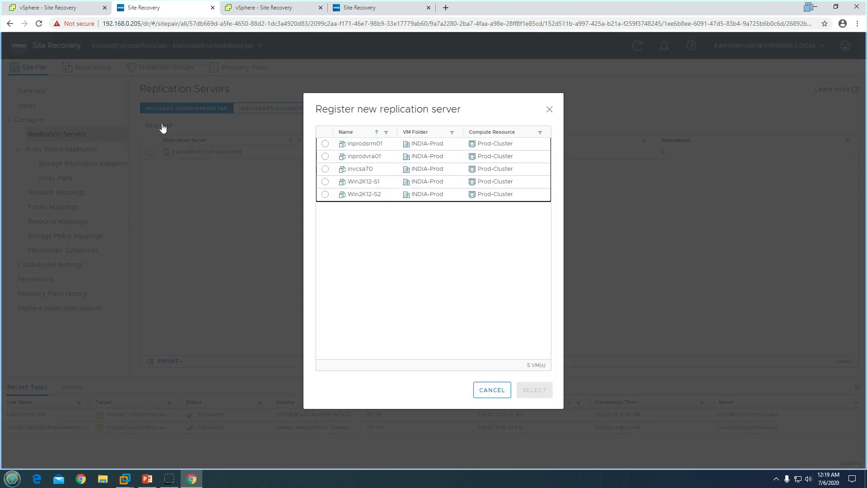
drag(335, 110, 542, 106)
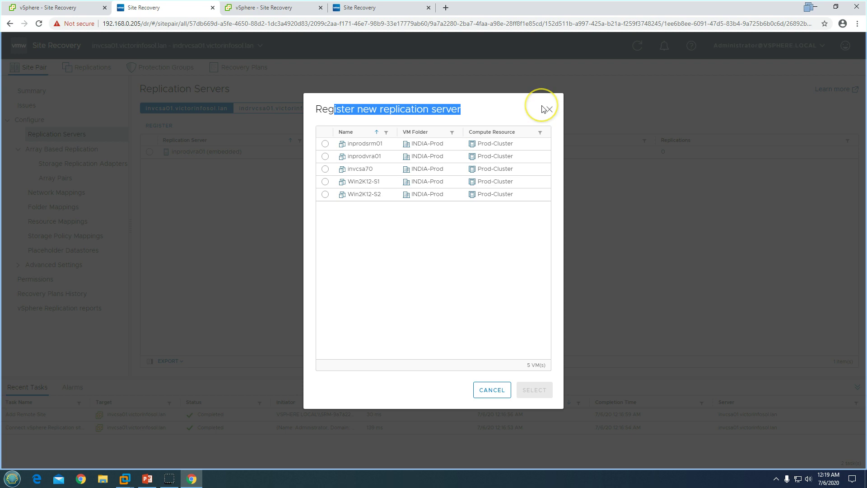
click(418, 269)
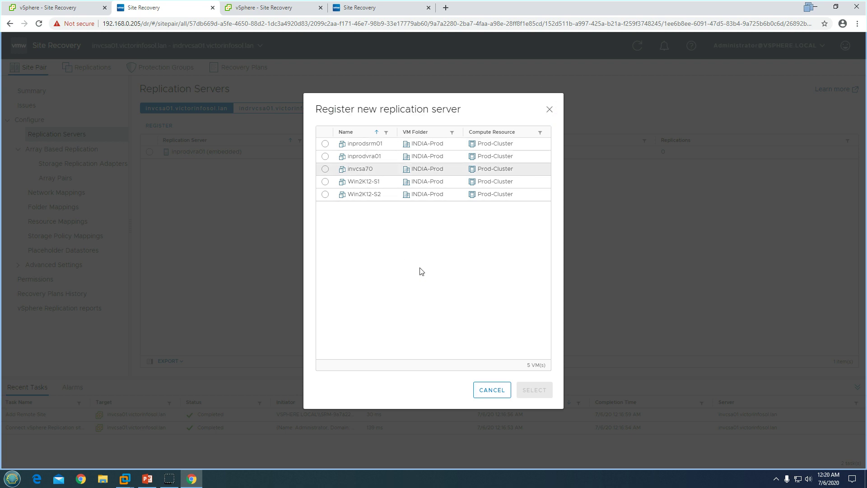
drag(363, 156, 392, 162)
click(395, 265)
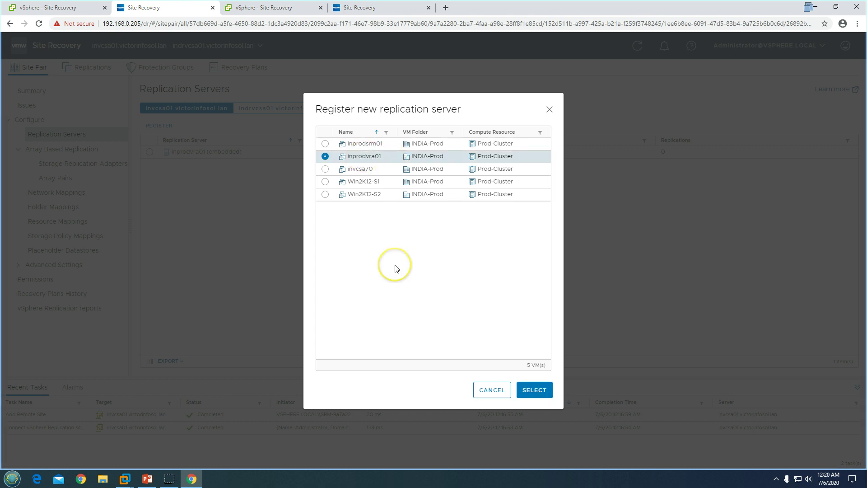
click(492, 389)
Step: Compare the replication servers of both sites again and collapse the Array Based Replication settings
click(250, 107)
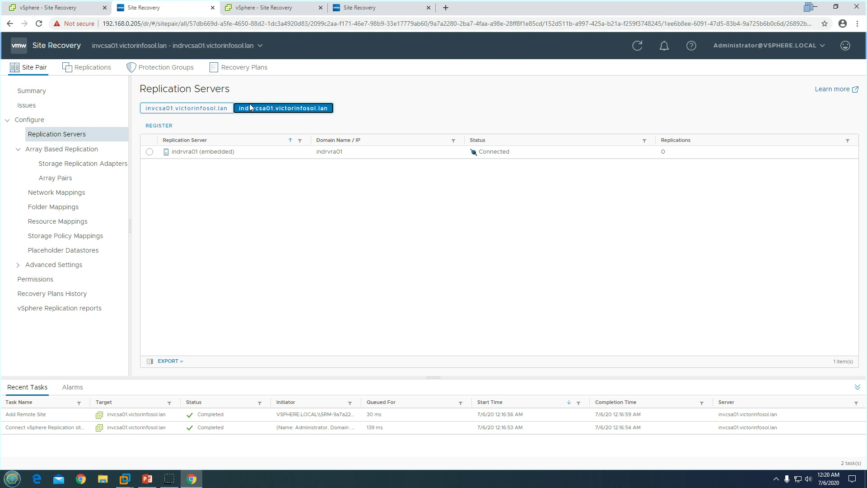
click(199, 109)
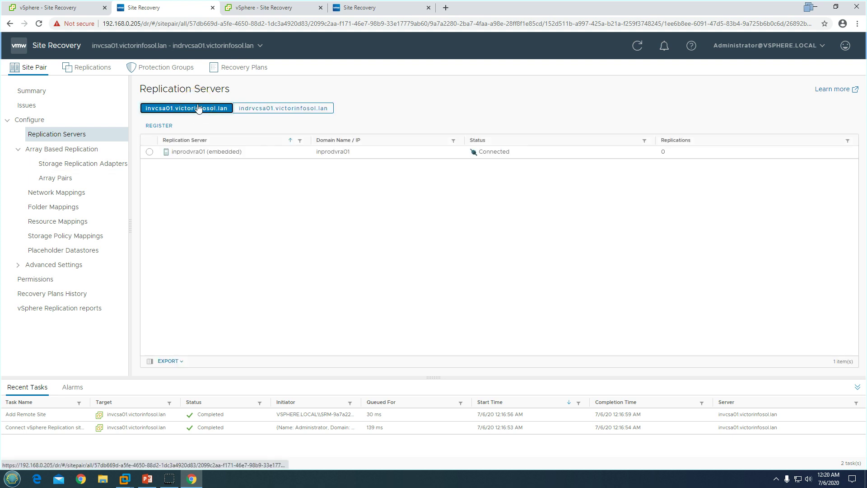
click(18, 149)
click(21, 151)
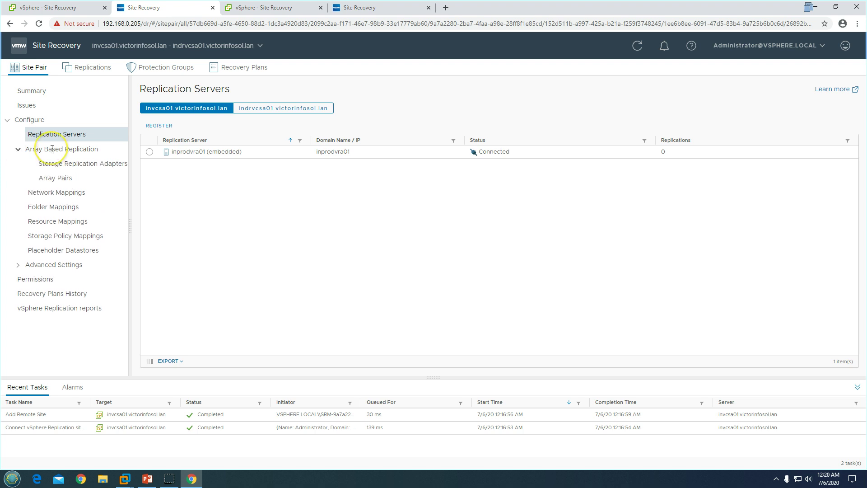
click(19, 149)
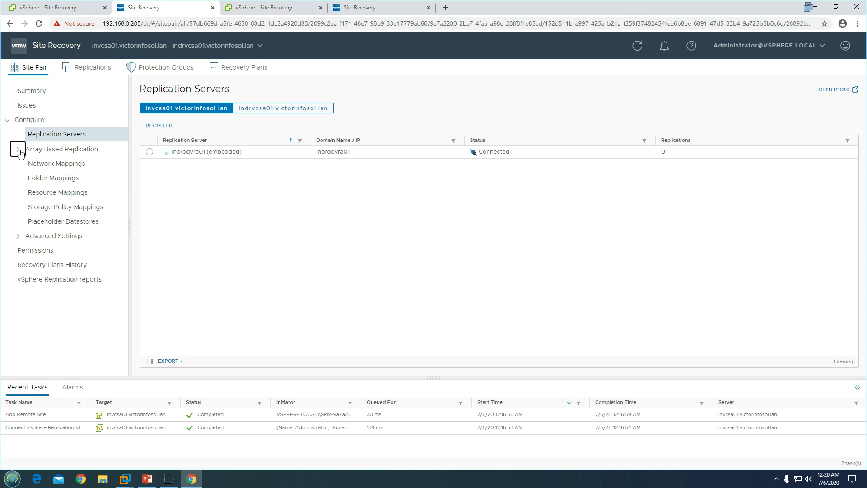
click(19, 152)
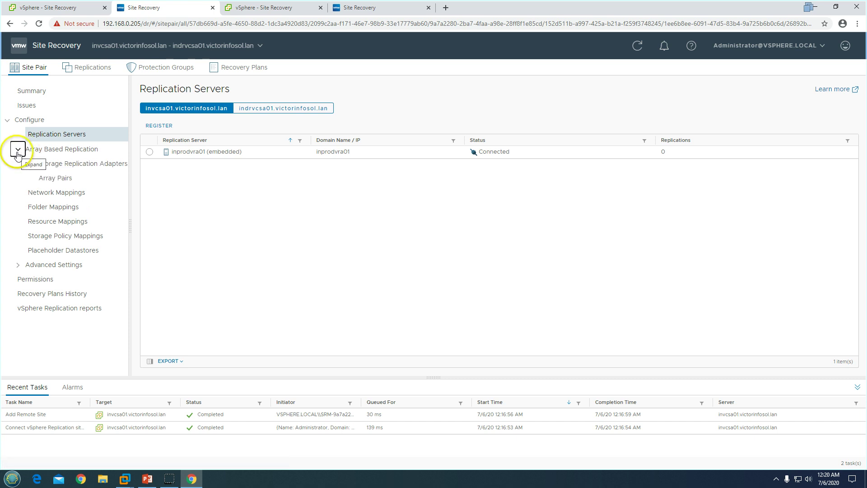
click(18, 153)
Step: Check the network mappings for both invcsa01.victorinfosol.lan and indrvcsa01.victorinfosol.lan
click(67, 165)
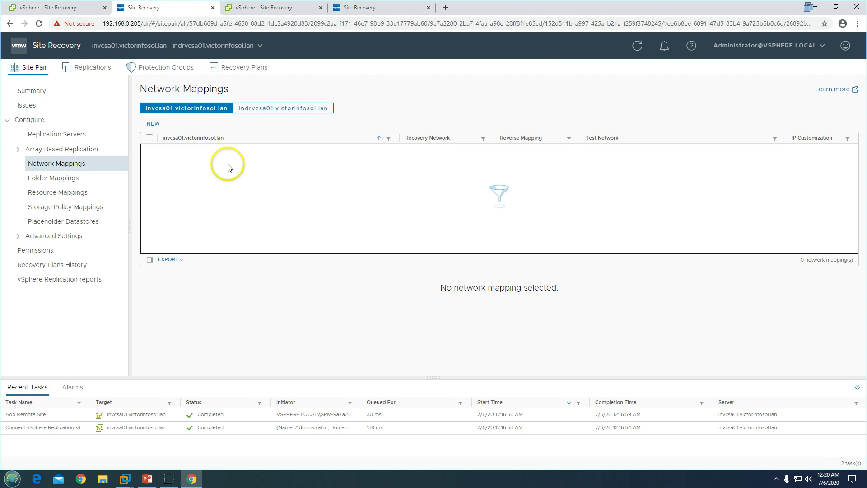
click(254, 108)
click(197, 108)
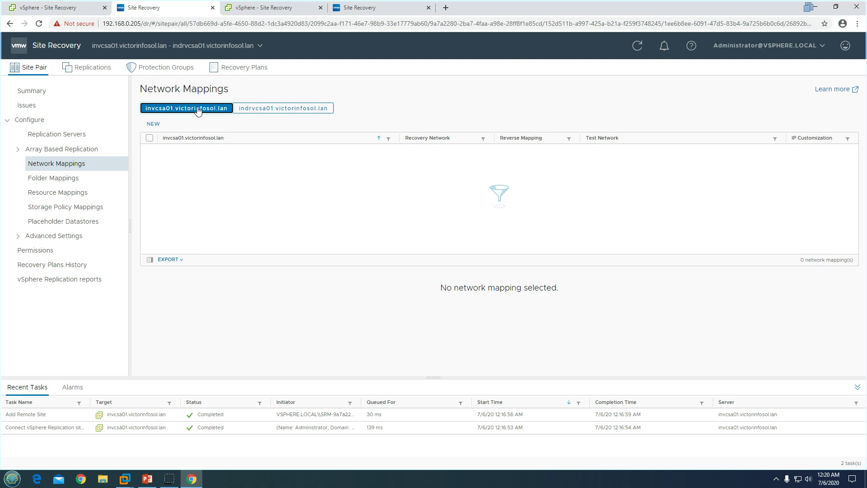
Step: Switch to the production vSphere Client and check the network of Win2K12-S1's network adapter 1 in its settings, leaving them unchanged
click(58, 8)
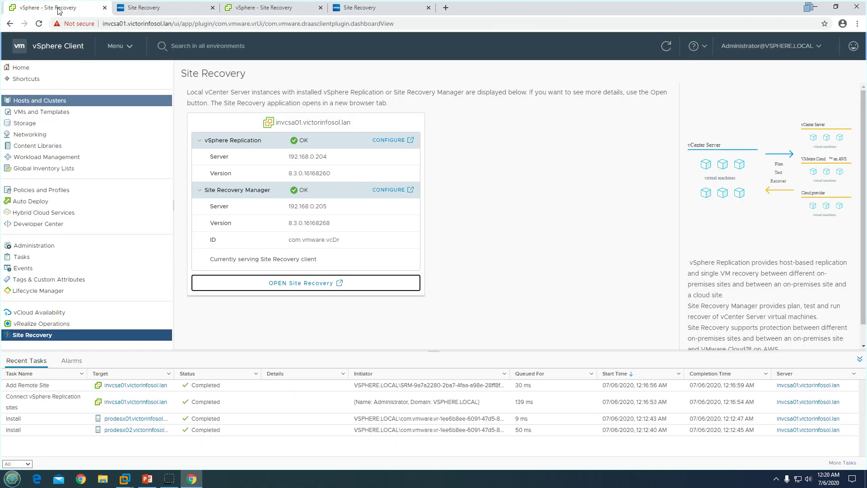
click(40, 101)
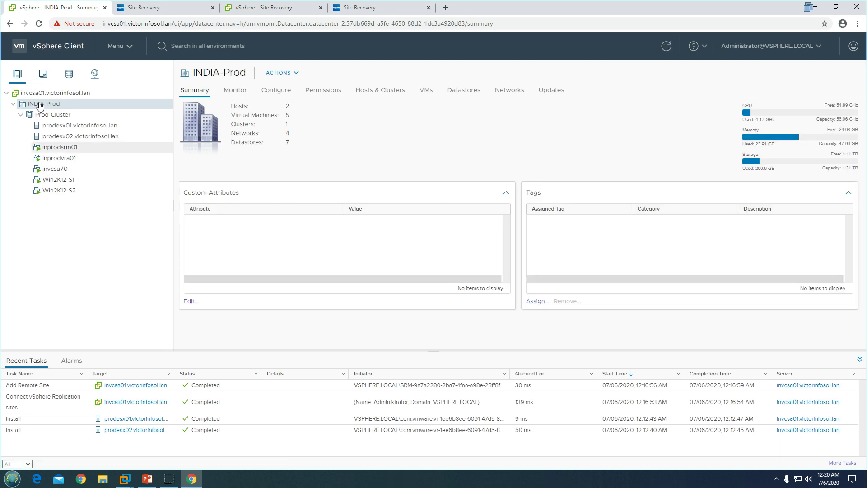
click(59, 158)
click(67, 179)
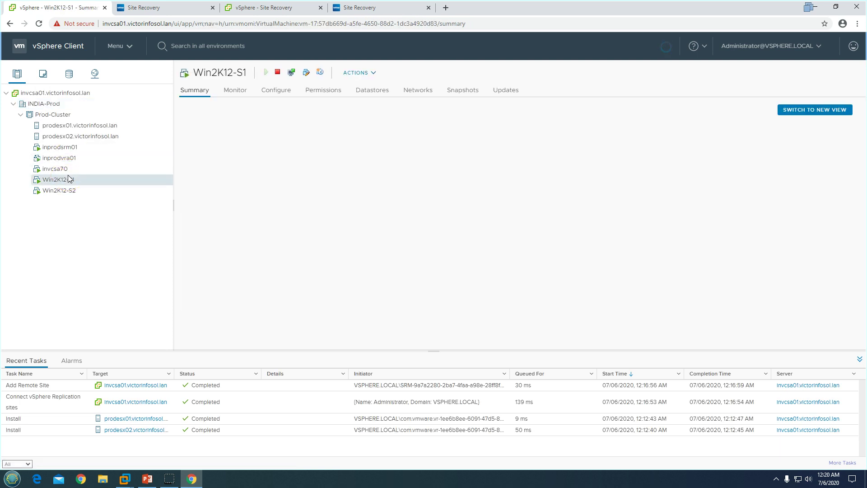
right_click(69, 179)
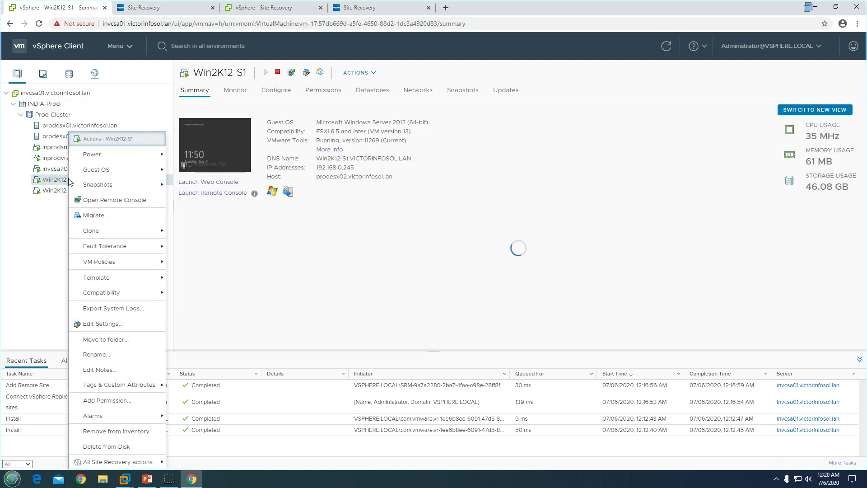
click(107, 326)
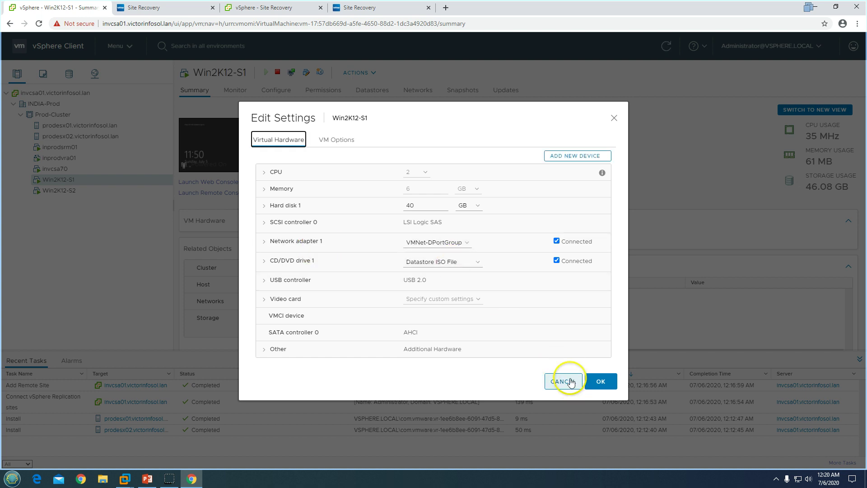
click(436, 244)
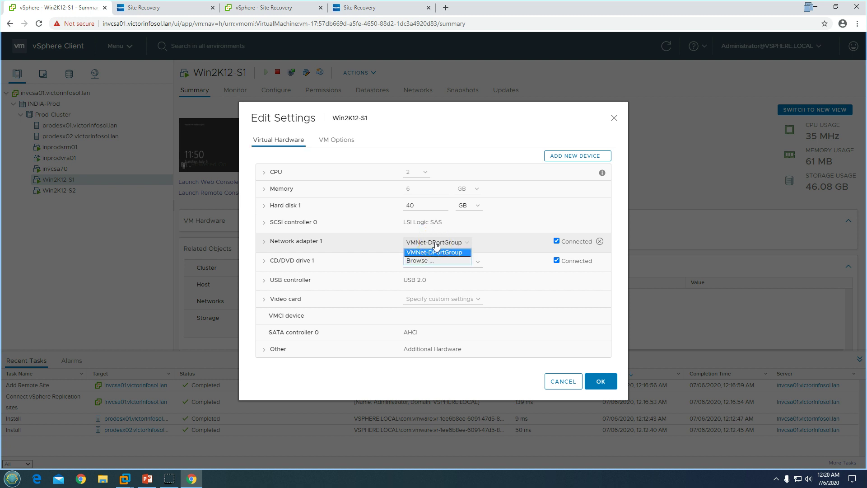
click(564, 381)
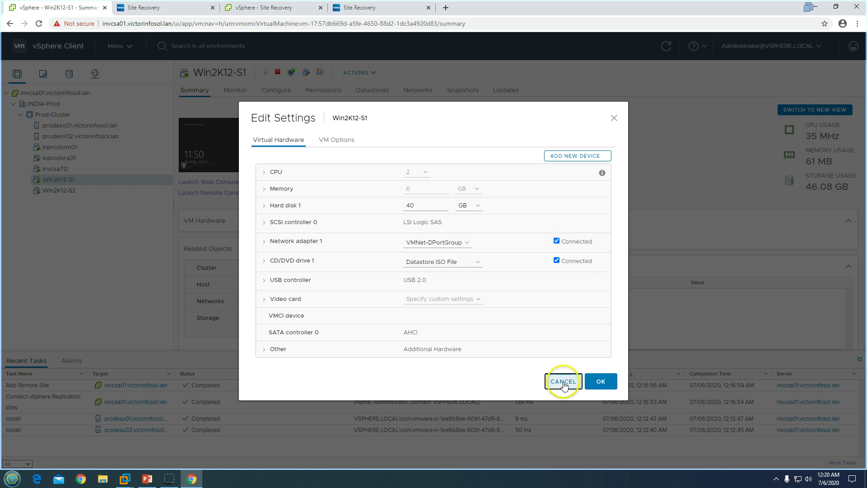
Step: Examine Prod-DSwitch and its management, VM network and vMotion port groups in the production networking inventory
click(95, 74)
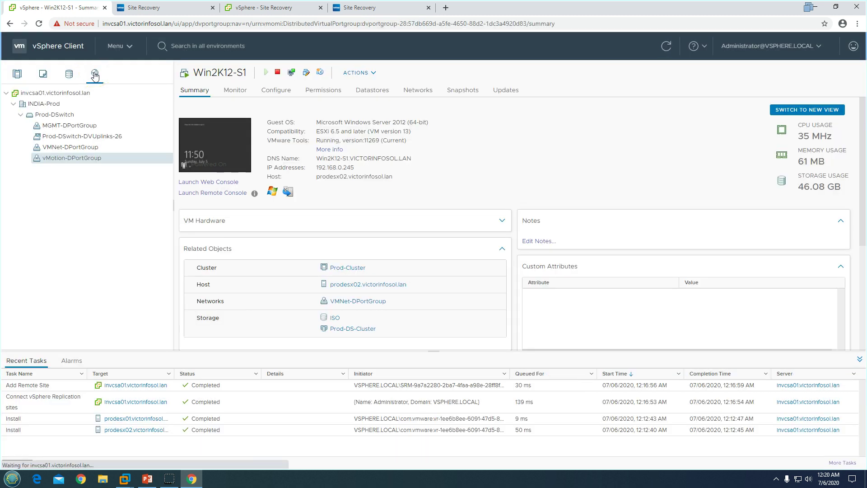
click(52, 114)
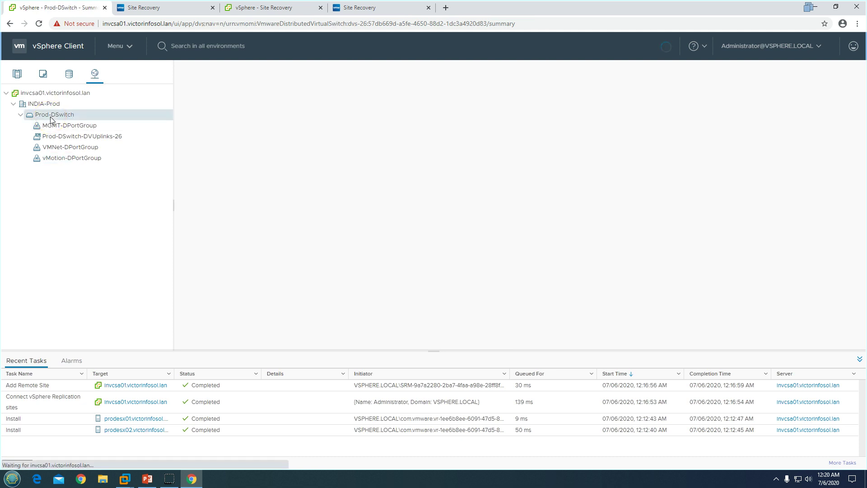
click(59, 158)
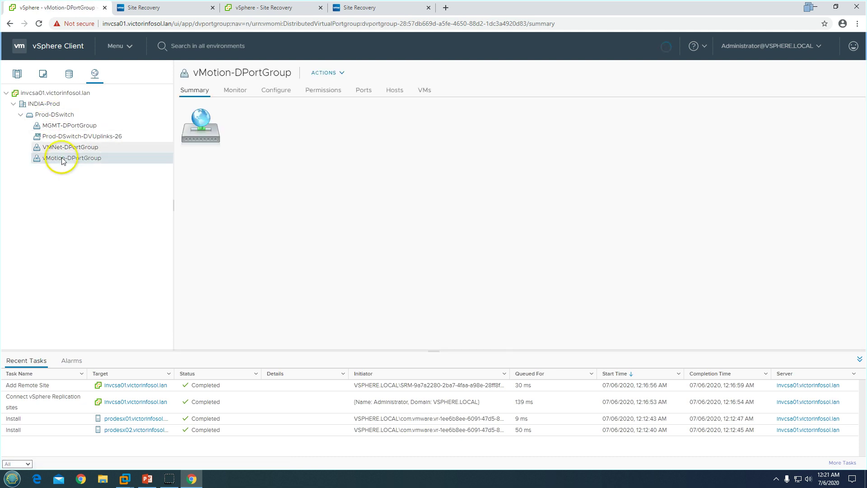
click(62, 147)
click(65, 126)
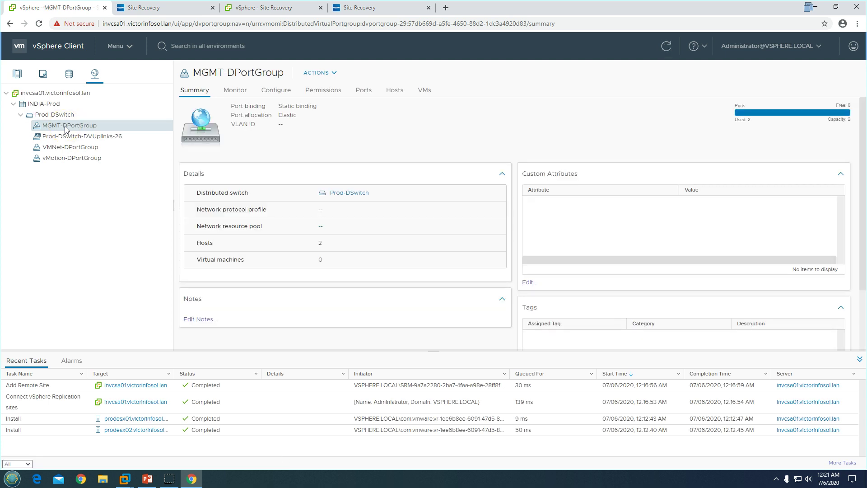
click(66, 148)
click(72, 160)
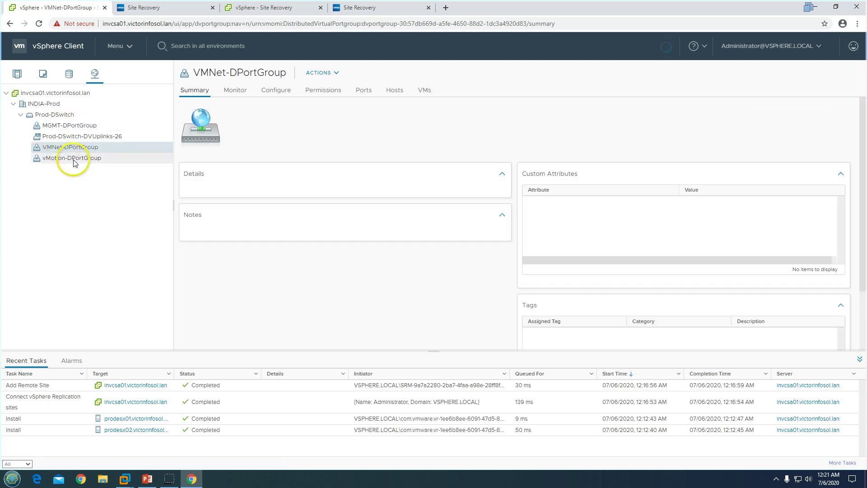
Step: Switch to the DR vSphere Client and examine DR-DSwitch and its port groups in the networking inventory
click(55, 114)
click(253, 8)
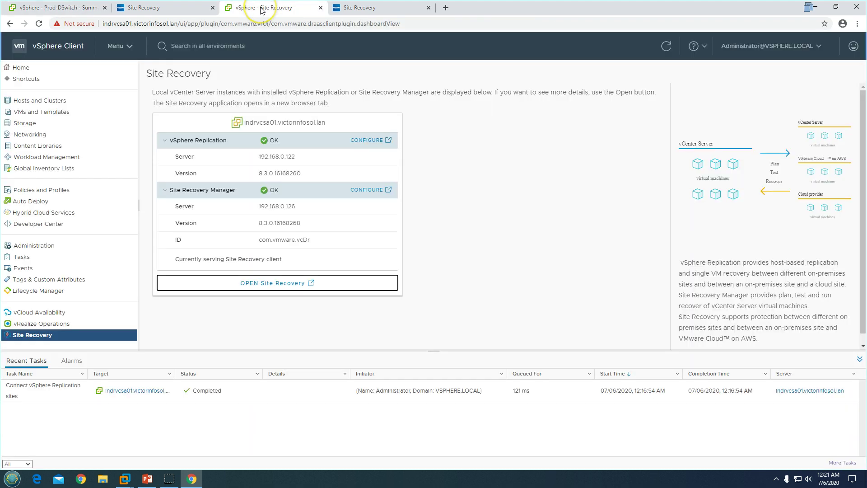
click(39, 100)
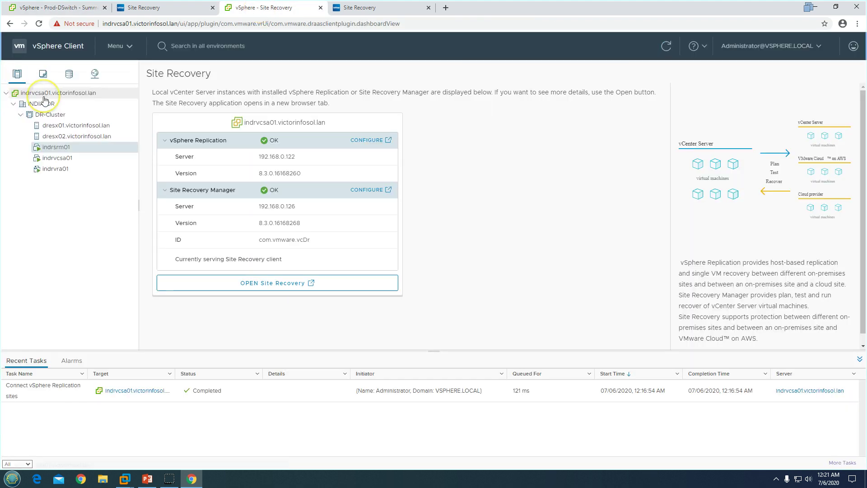
click(95, 74)
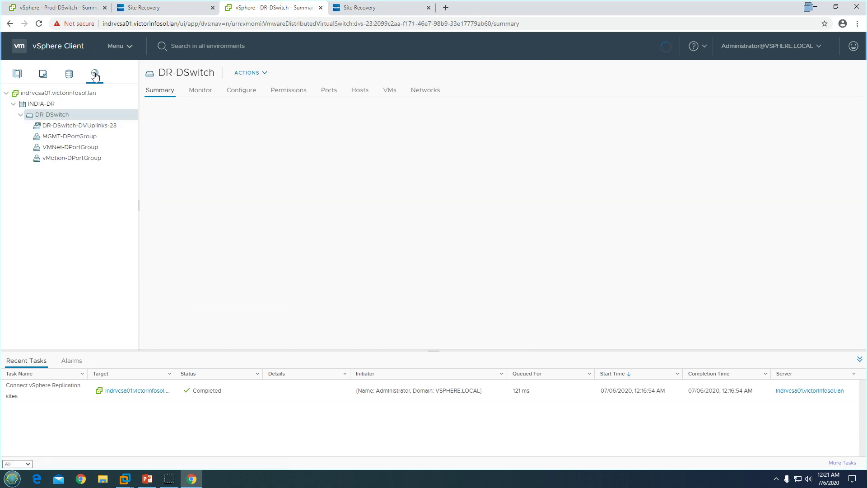
click(60, 137)
Step: Return to Site Recovery and start new network mappings for invcsa01.victorinfosol.lan, prepared automatically for networks with matching names
click(163, 7)
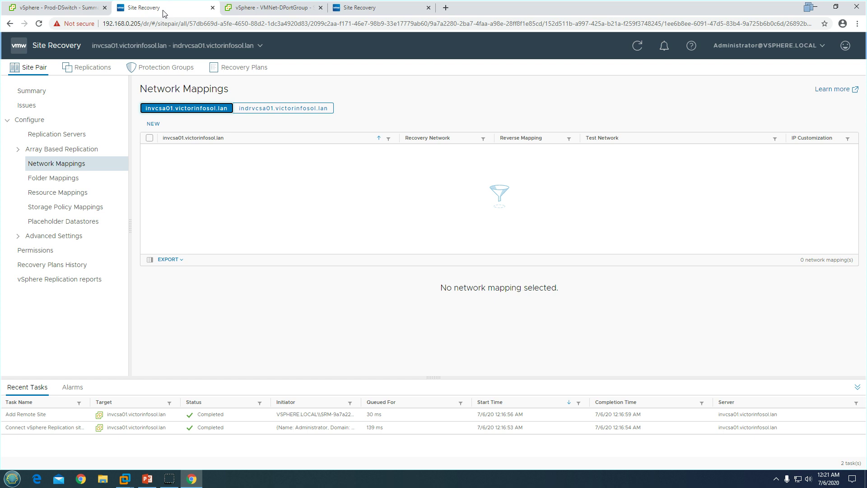
click(153, 125)
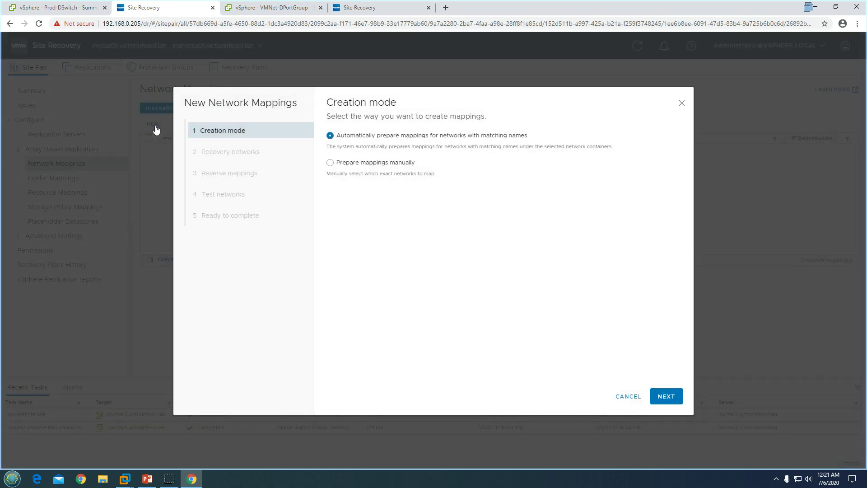
drag(361, 136, 534, 138)
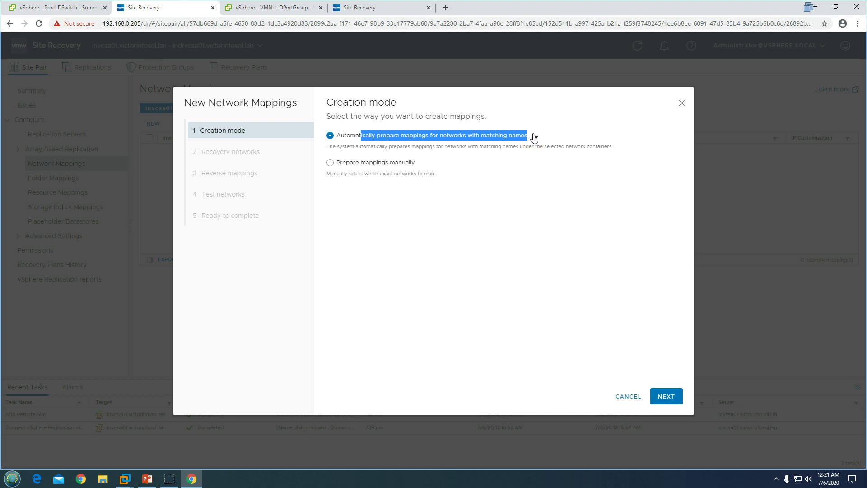
click(365, 167)
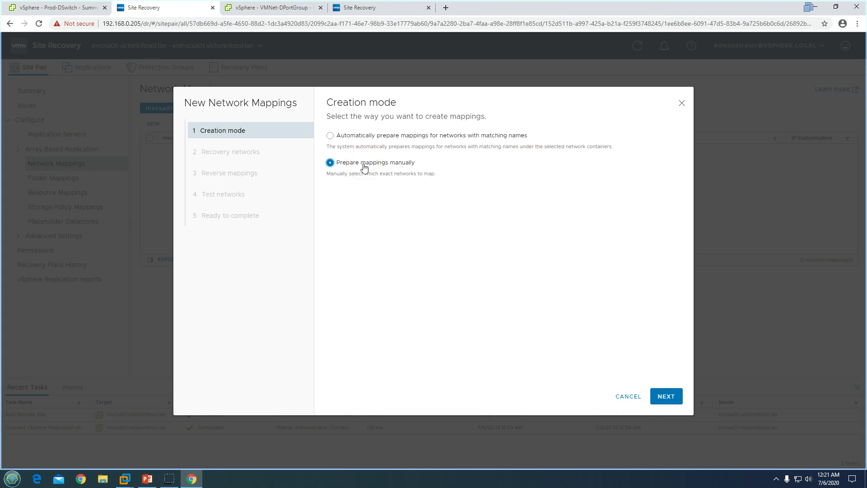
click(377, 137)
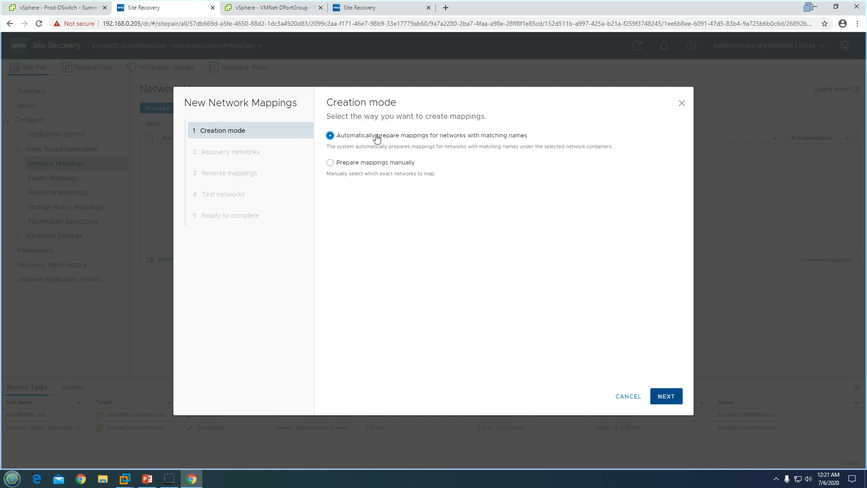
click(666, 396)
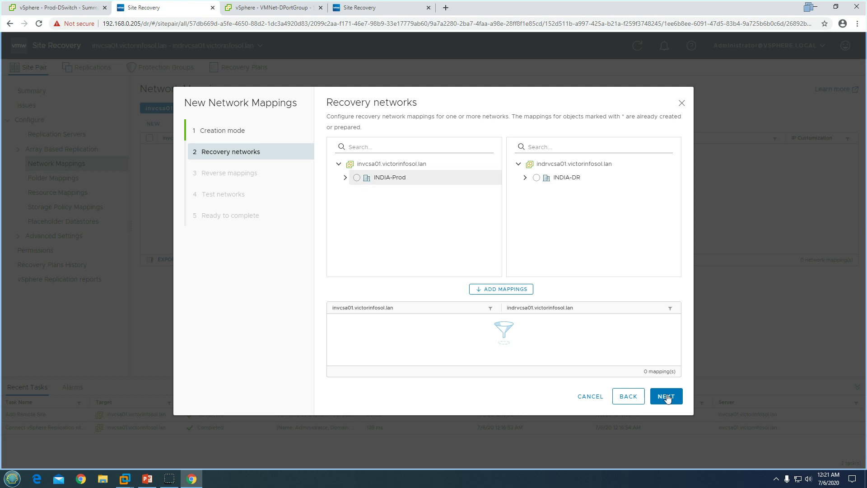
Step: Add recovery network mappings from Prod-DSwitch under INDIA-Prod to DR-DSwitch under INDIA-DR
click(351, 179)
click(345, 178)
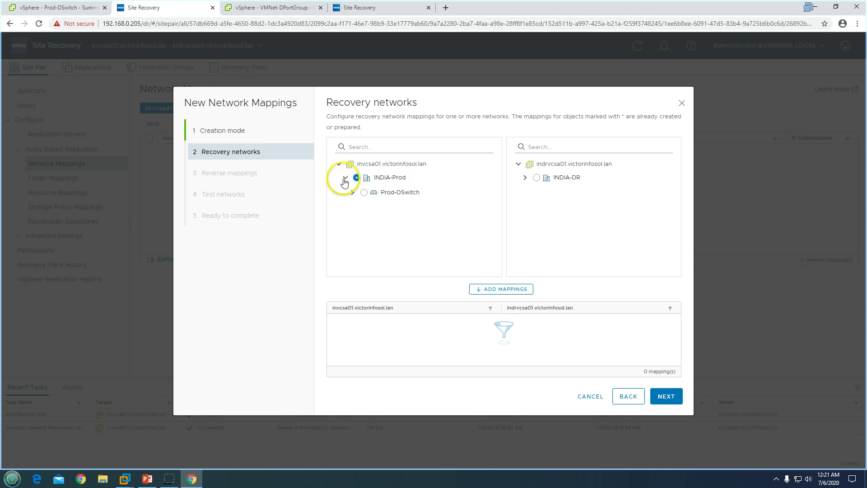
click(352, 193)
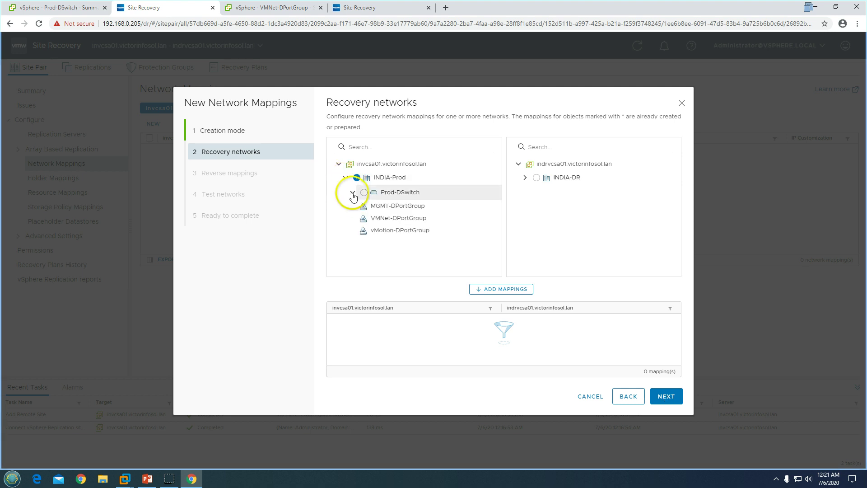
click(364, 192)
click(525, 178)
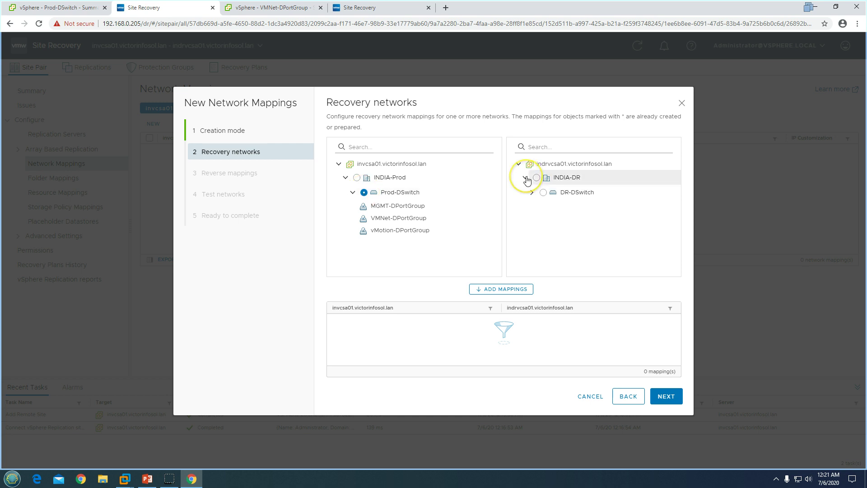
click(532, 192)
click(543, 192)
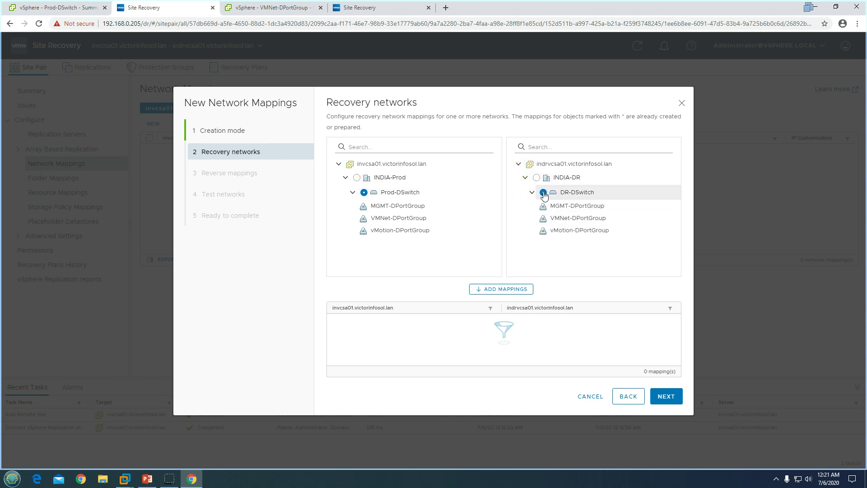
click(496, 289)
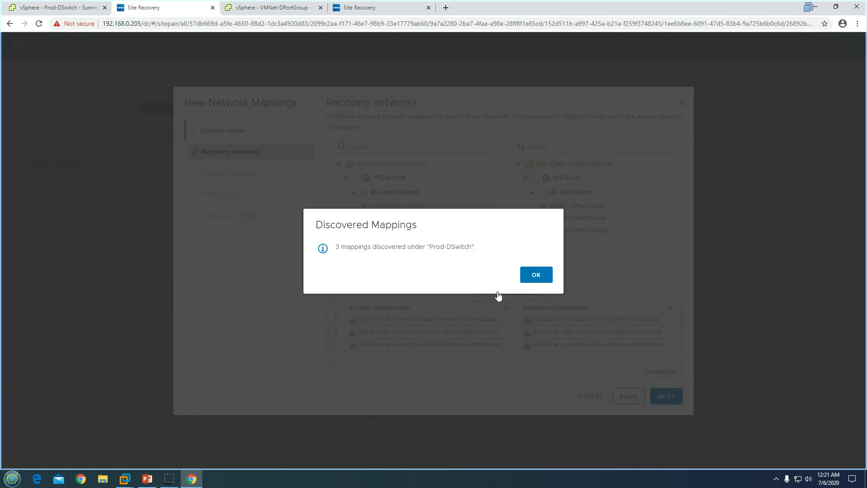
drag(336, 247, 457, 250)
click(537, 275)
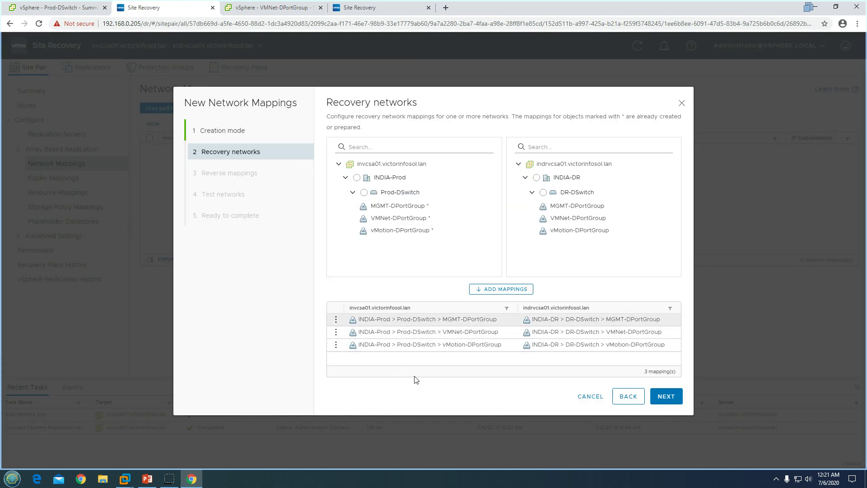
Step: Check the mapped MGMT, VMNet and vMotion port groups on both sites and accept the recovery networks
drag(360, 319, 513, 320)
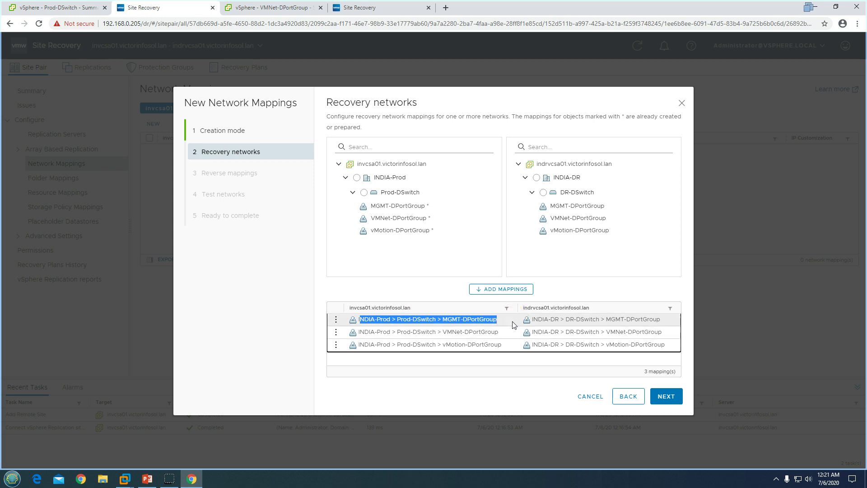
drag(429, 332, 529, 333)
click(457, 344)
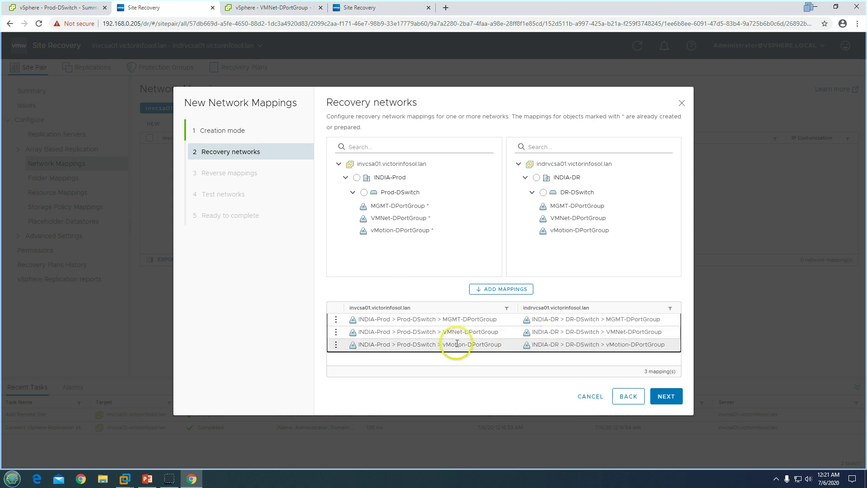
drag(443, 344, 499, 345)
drag(551, 319, 672, 316)
drag(581, 332, 632, 332)
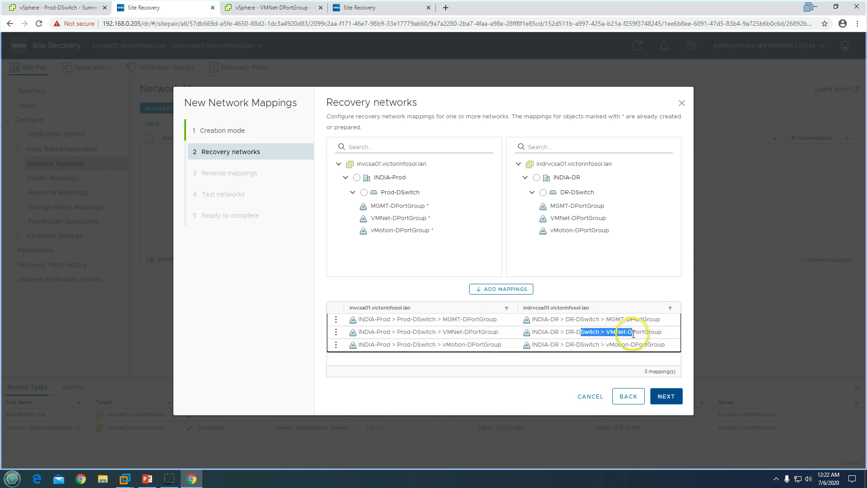
click(665, 398)
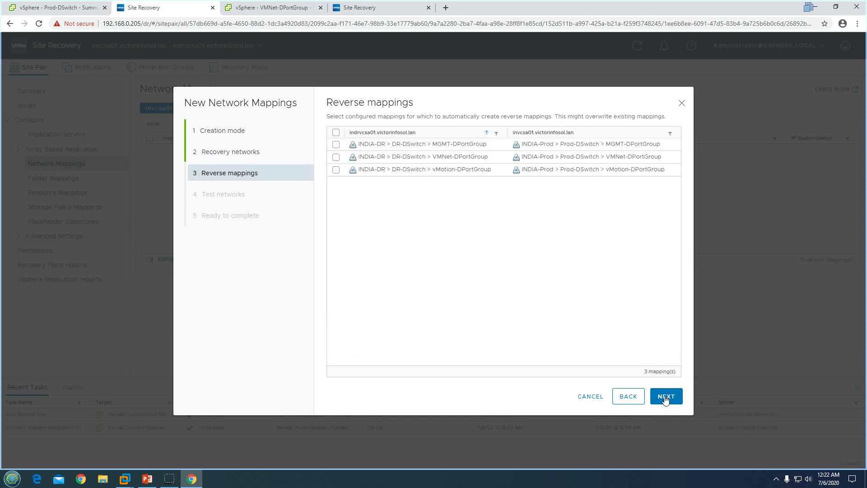
Step: Include reverse mappings for all three DR-DSwitch port groups
drag(333, 103, 431, 105)
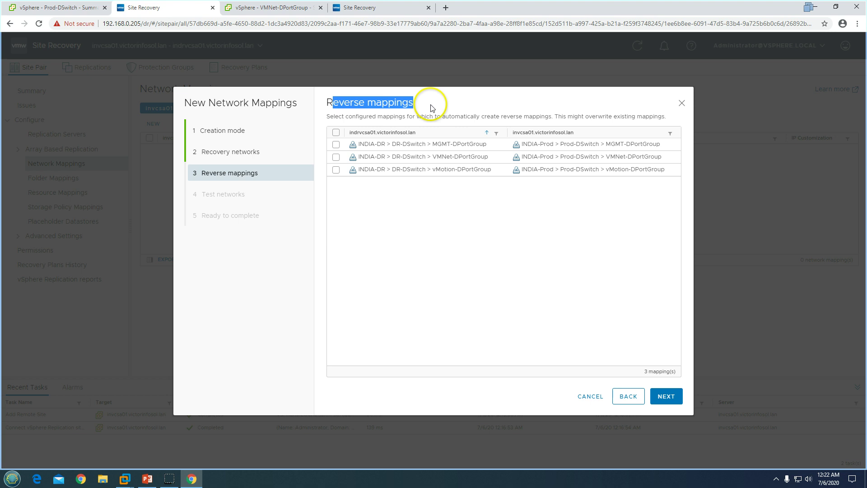
click(423, 233)
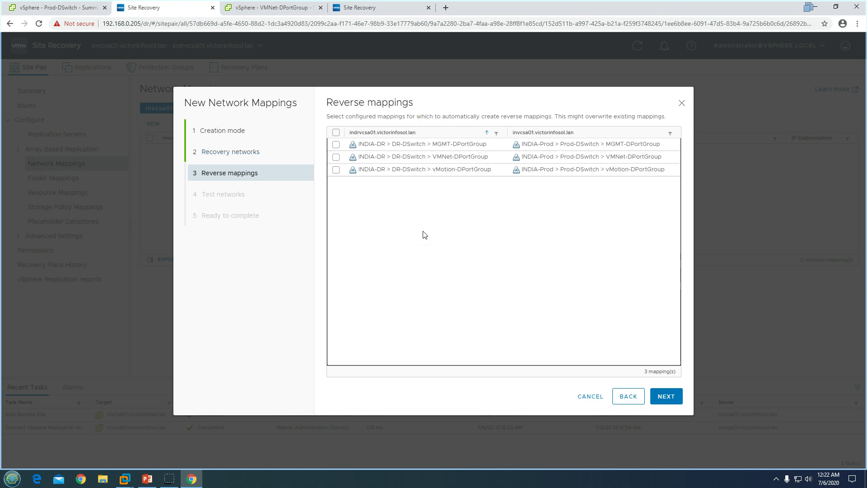
click(345, 202)
click(335, 133)
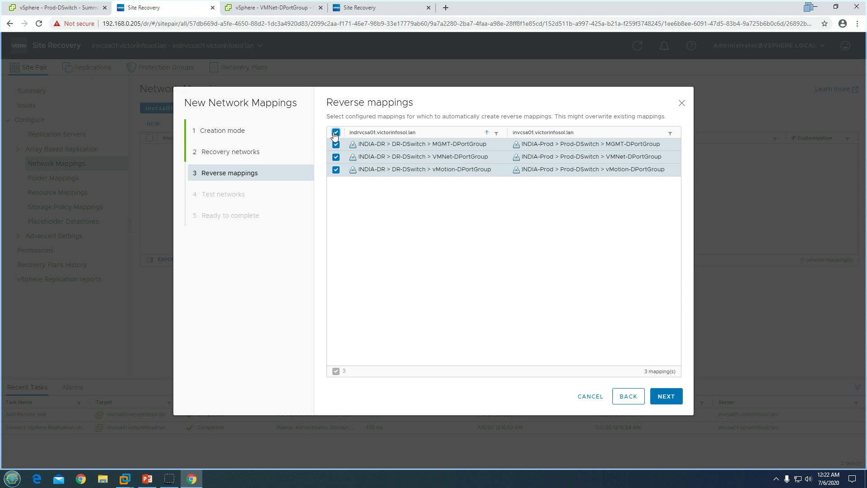
click(663, 400)
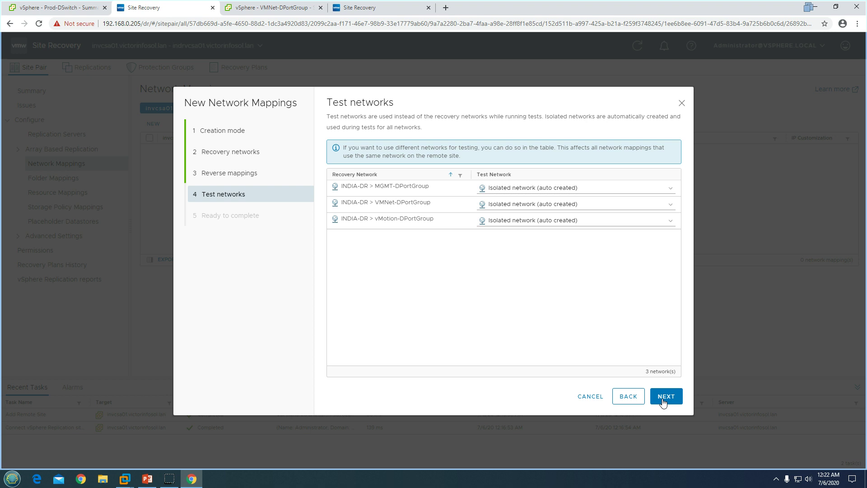
Step: Check the available test networks for MGMT-DPortGroup and keep Isolated network (auto created) for all recovery networks
click(362, 284)
click(477, 244)
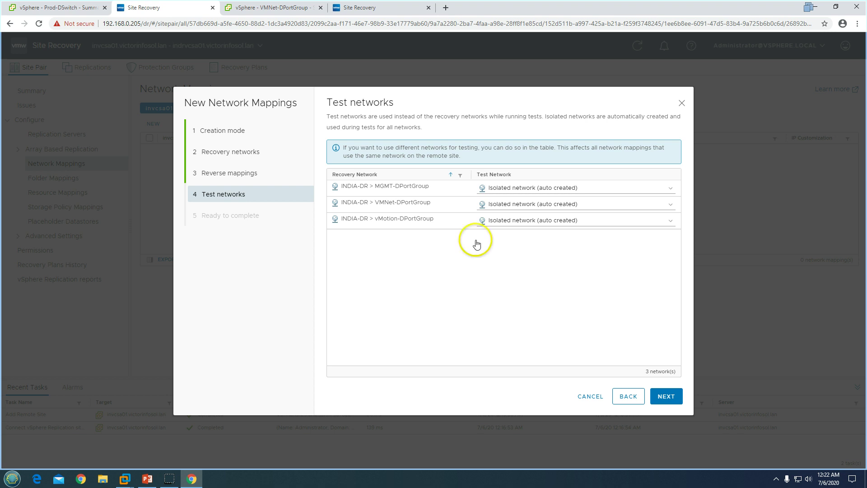
click(513, 188)
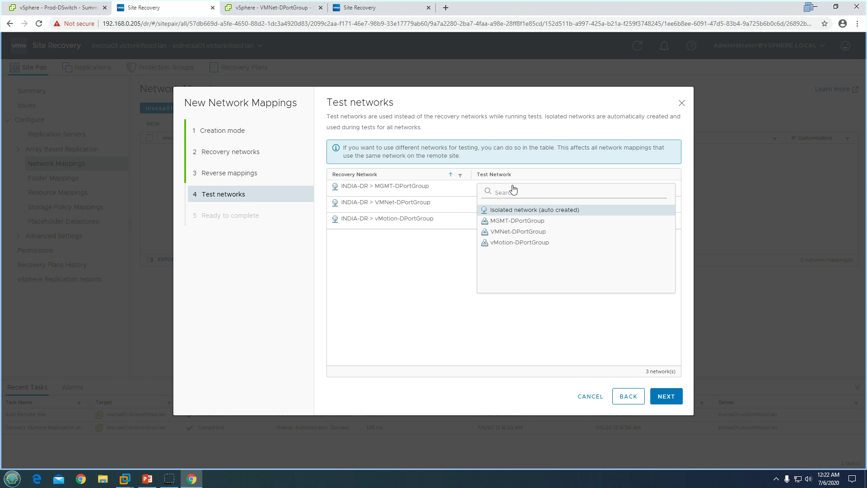
click(443, 267)
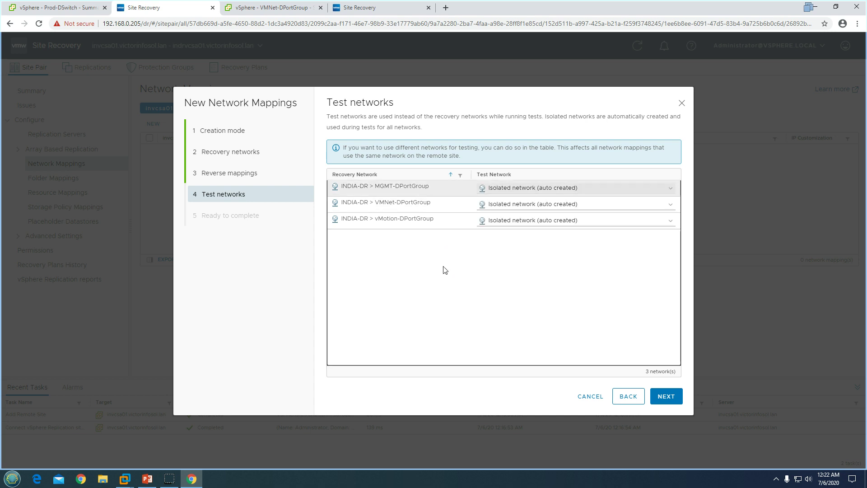
click(500, 285)
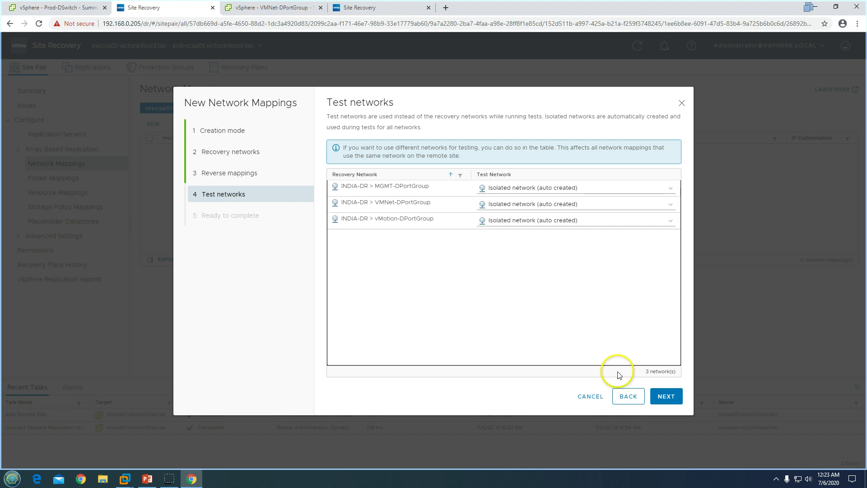
click(667, 397)
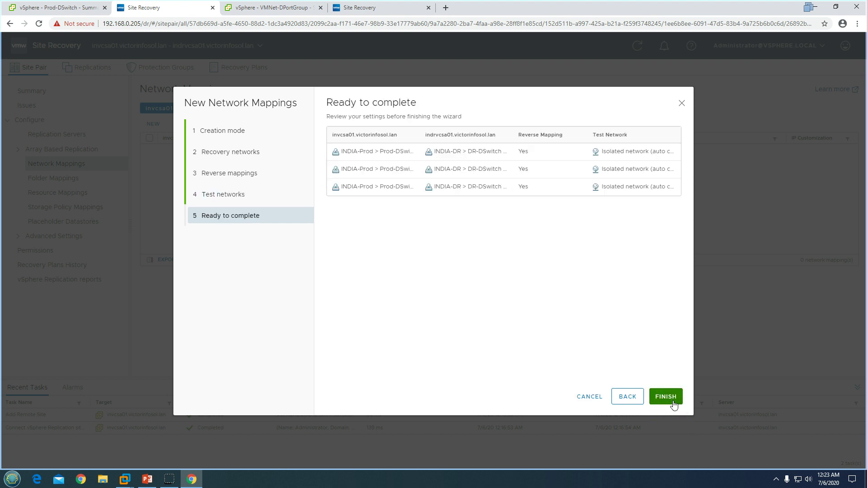
Step: Review the site, reverse mapping and test network columns of the summary and finish creating the network mappings
triple_click(428, 99)
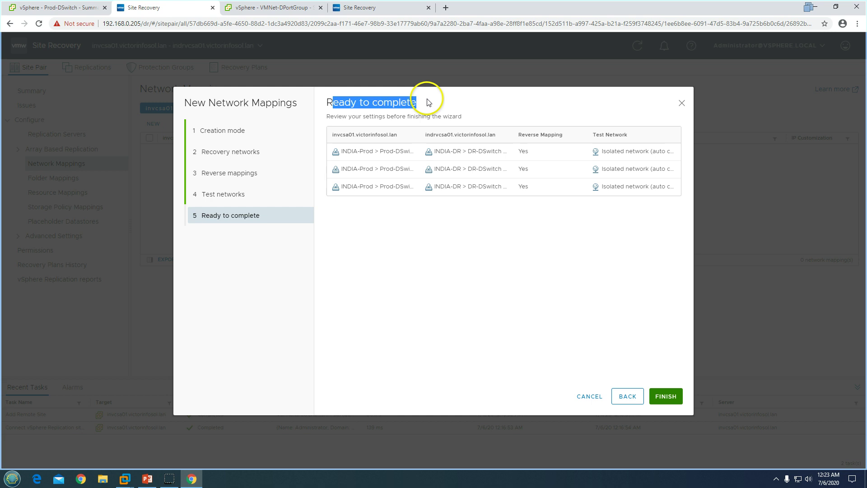
click(442, 293)
drag(346, 135, 635, 140)
click(561, 276)
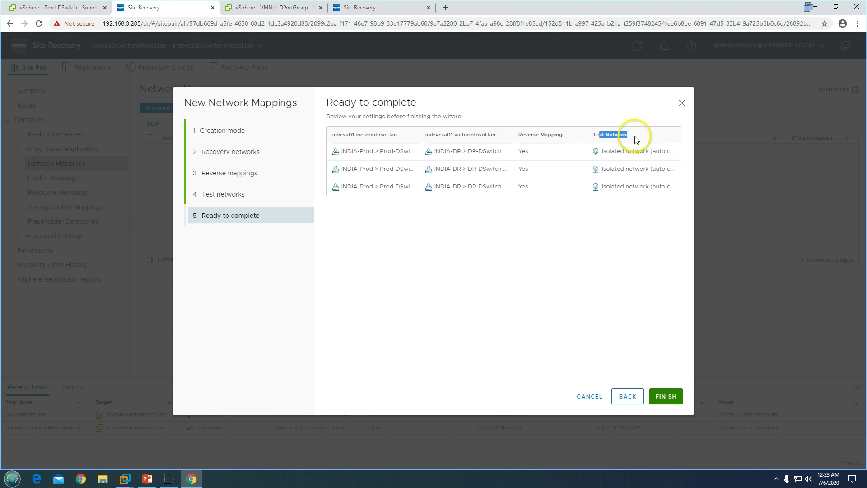
click(627, 310)
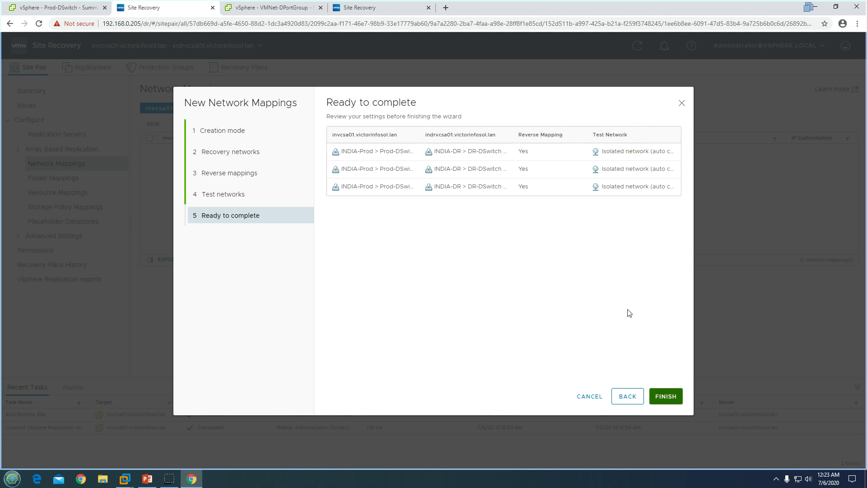
click(667, 396)
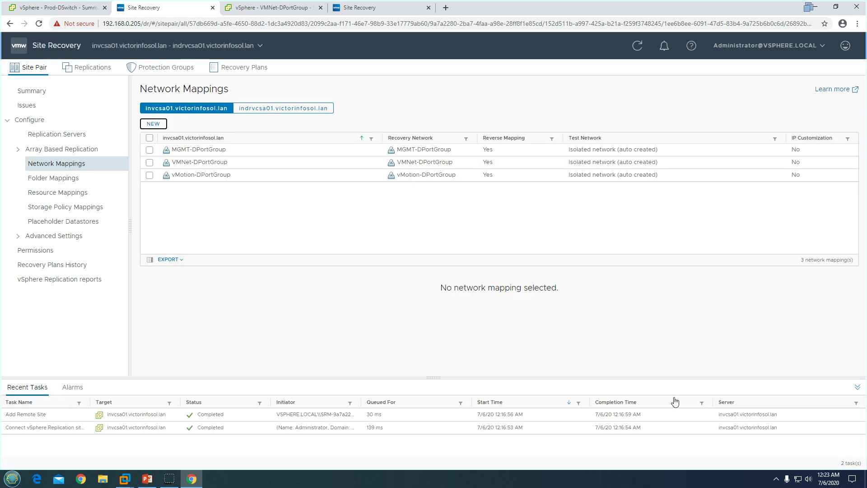
Step: Check the resulting network mappings of invcsa01.victorinfosol.lan and indrvcsa01.victorinfosol.lan, leaving no mapping selected
click(149, 138)
click(221, 204)
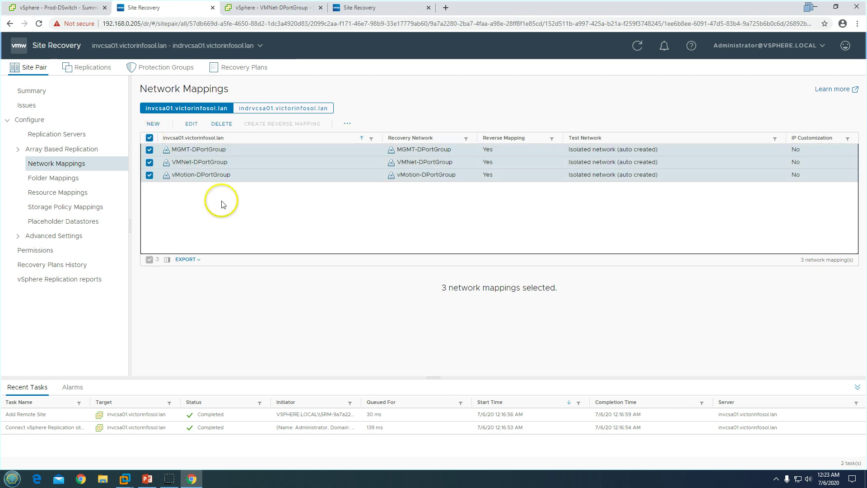
click(149, 138)
click(271, 111)
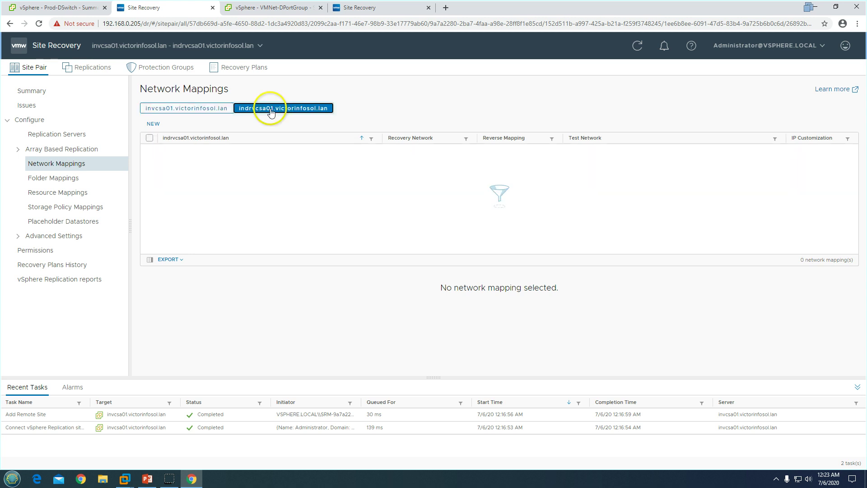
click(221, 205)
click(181, 109)
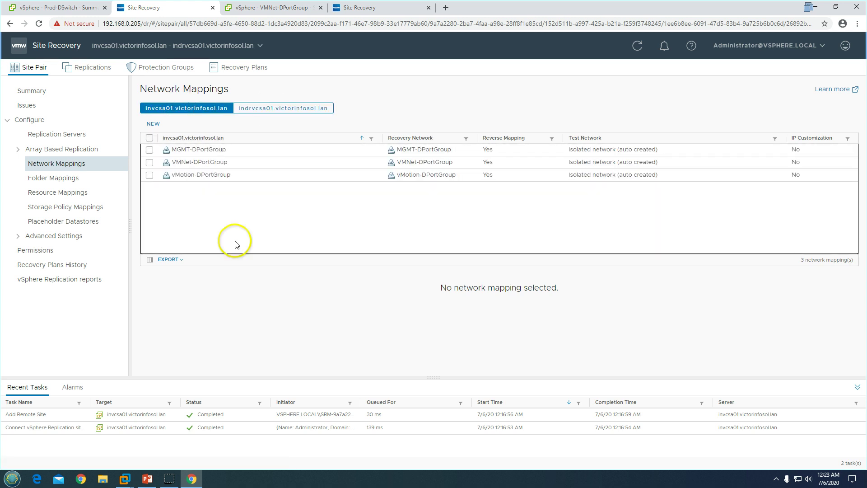
Step: Open the folder mappings and check the VM and template inventories of INDIA-Prod and INDIA-DR in the vSphere Client
click(46, 177)
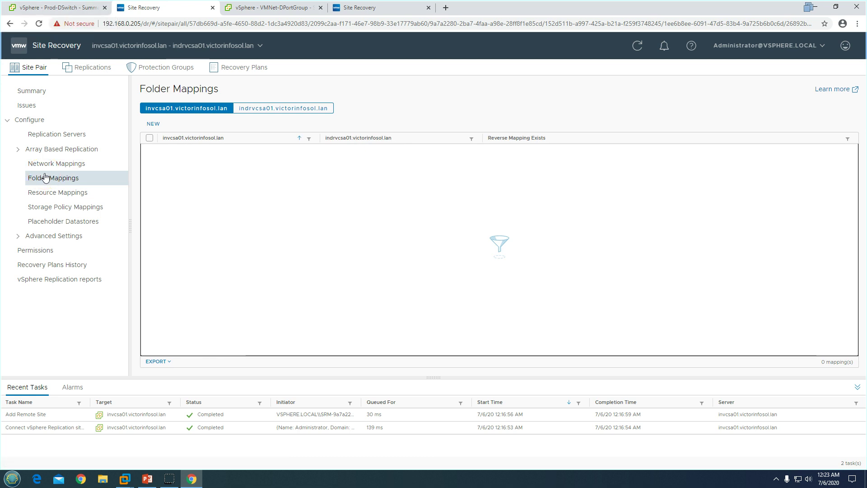
click(59, 8)
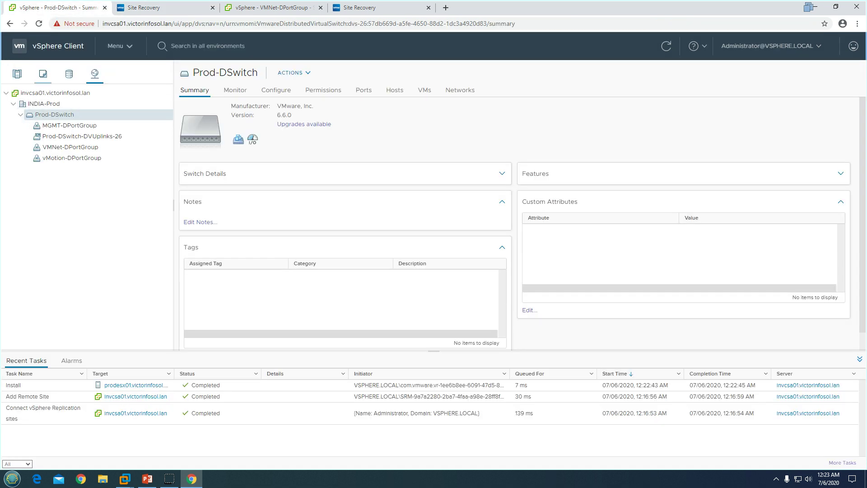
click(43, 74)
click(50, 104)
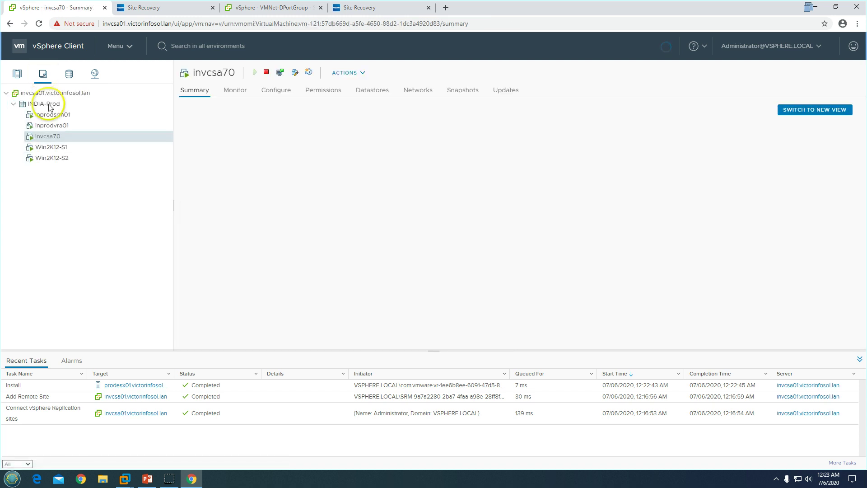
click(277, 7)
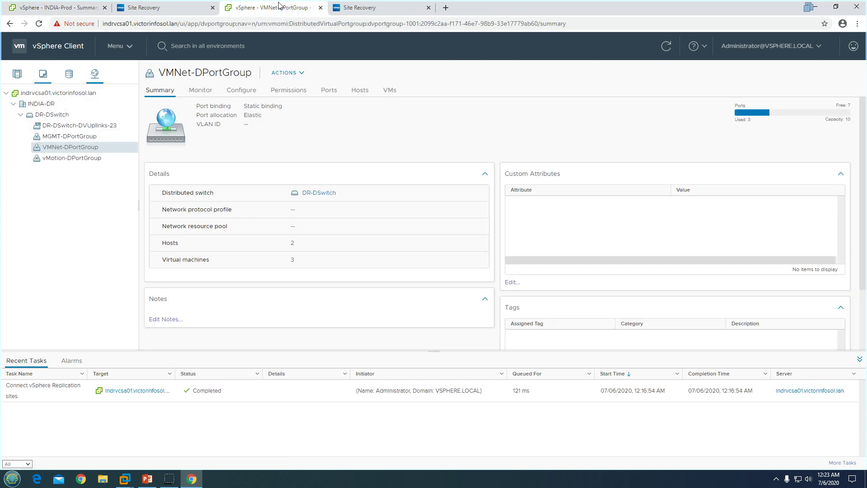
click(43, 74)
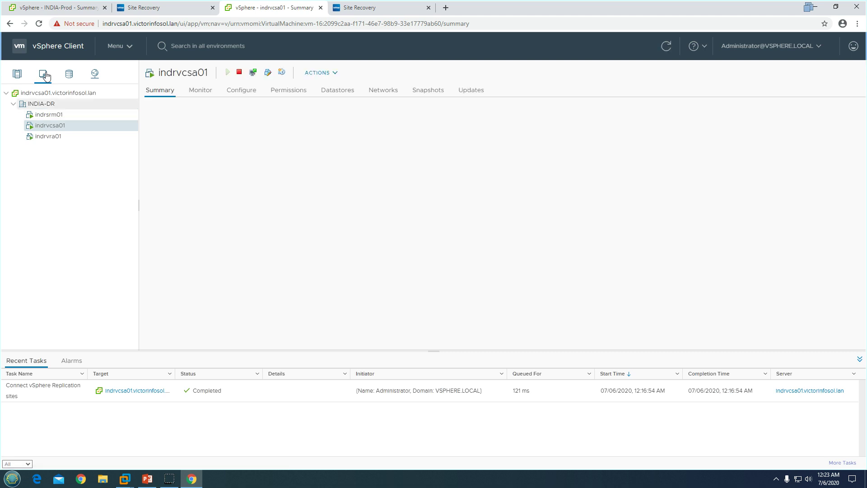
click(36, 104)
Step: Create a VM and template folder named Prod-VMs under the INDIA-Prod datacenter
click(67, 7)
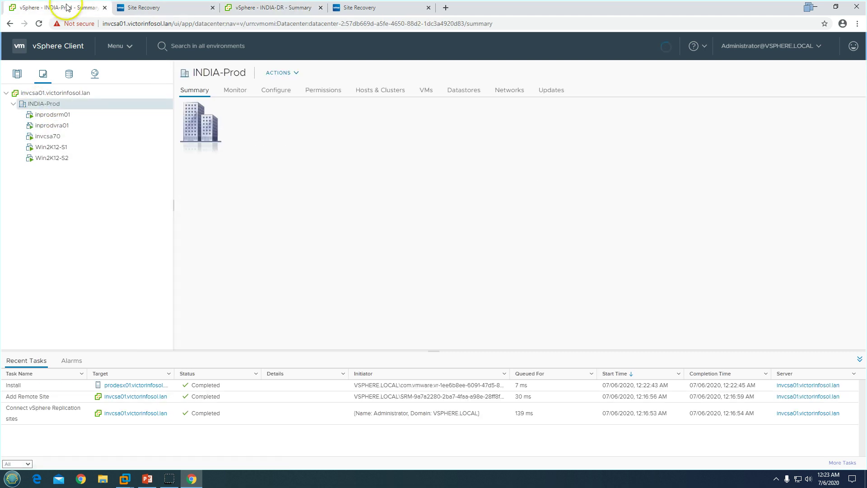
right_click(47, 105)
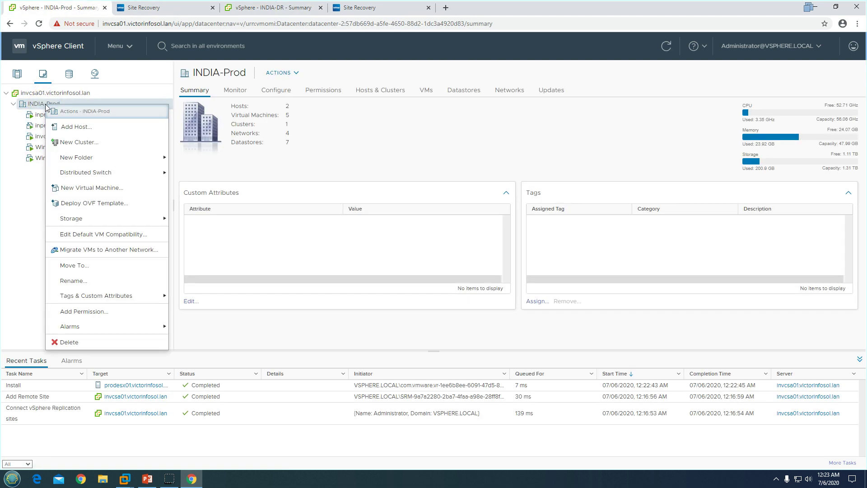
mouse_move(77, 157)
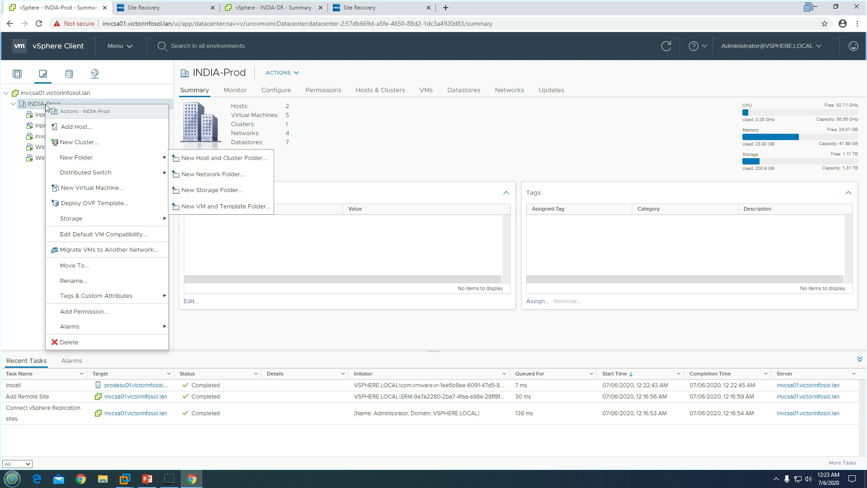
click(233, 206)
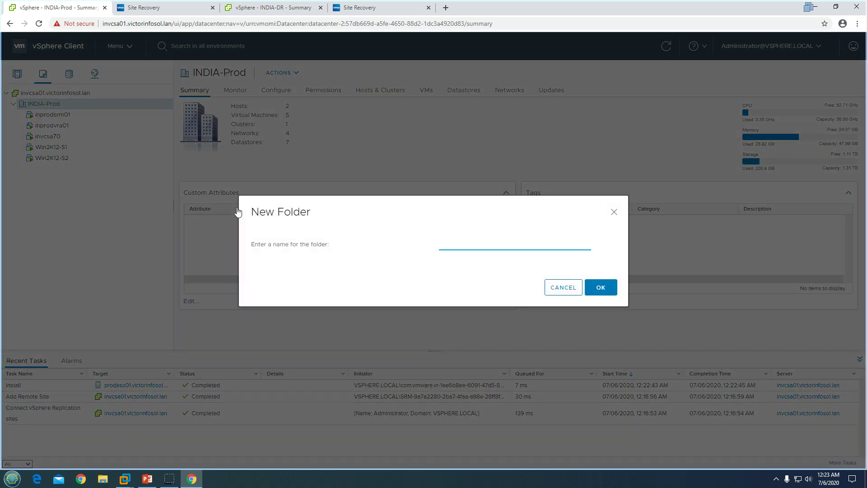
text(Prod-VMs)
key(ctrl+a)
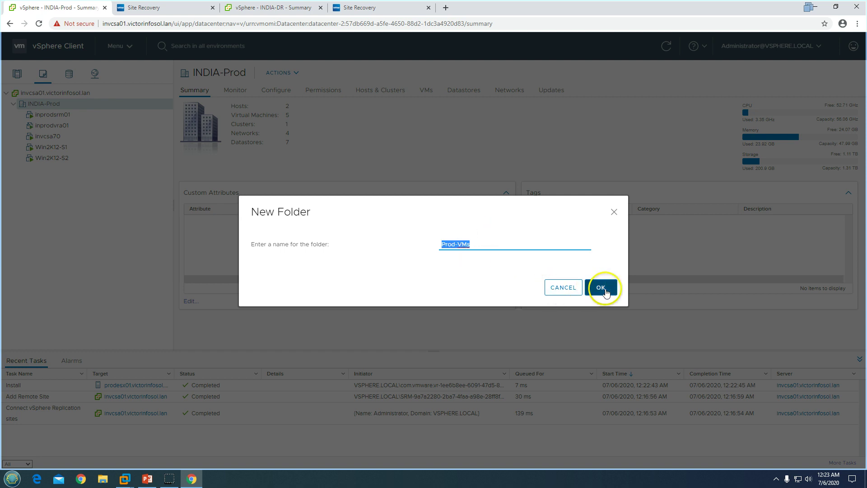
click(459, 246)
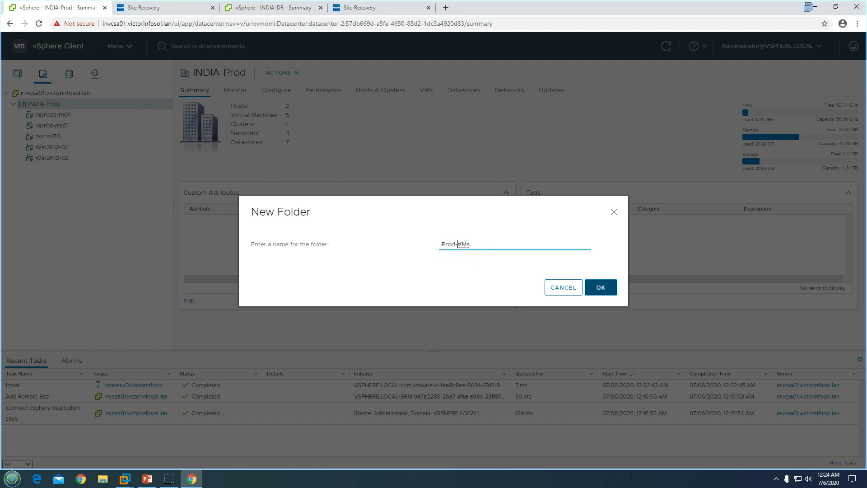
click(602, 288)
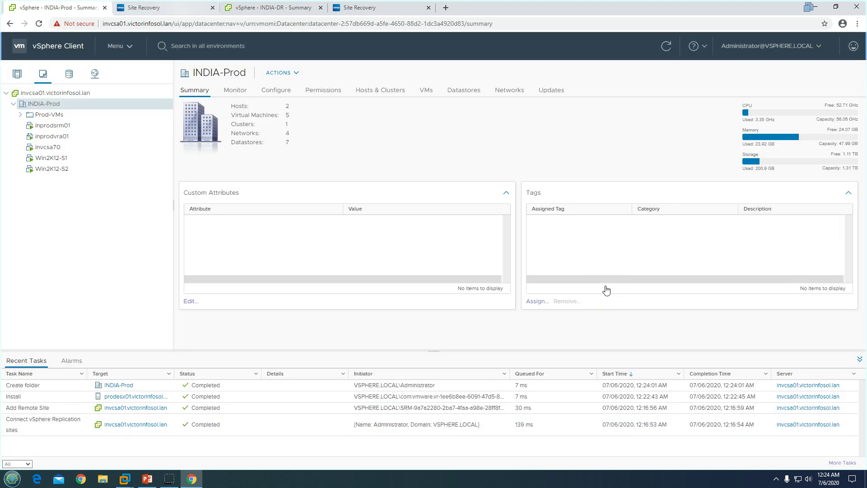
Step: Create a matching VM and template folder named Prod-VMs under the INDIA-DR datacenter and expand it
click(262, 8)
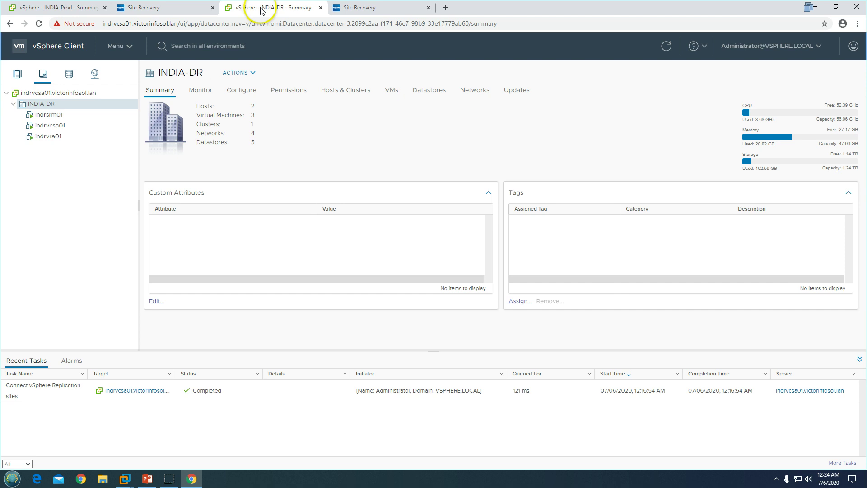
right_click(51, 107)
mouse_move(113, 159)
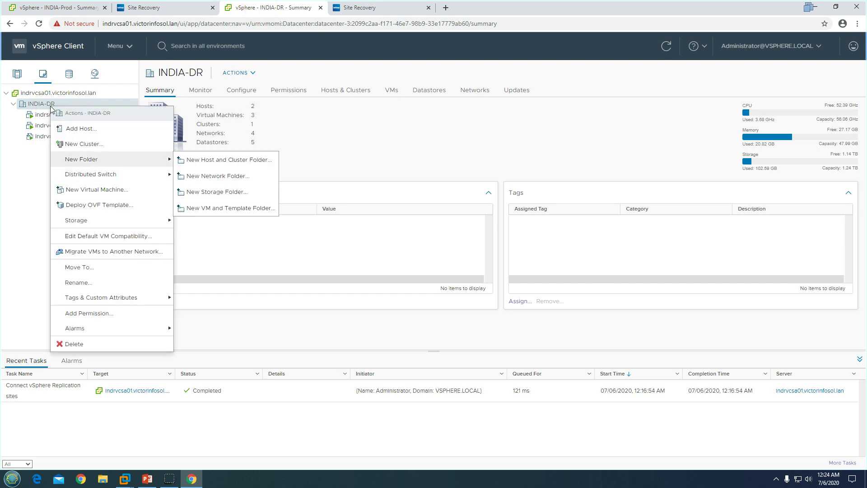
click(240, 207)
text(Prod-VMs)
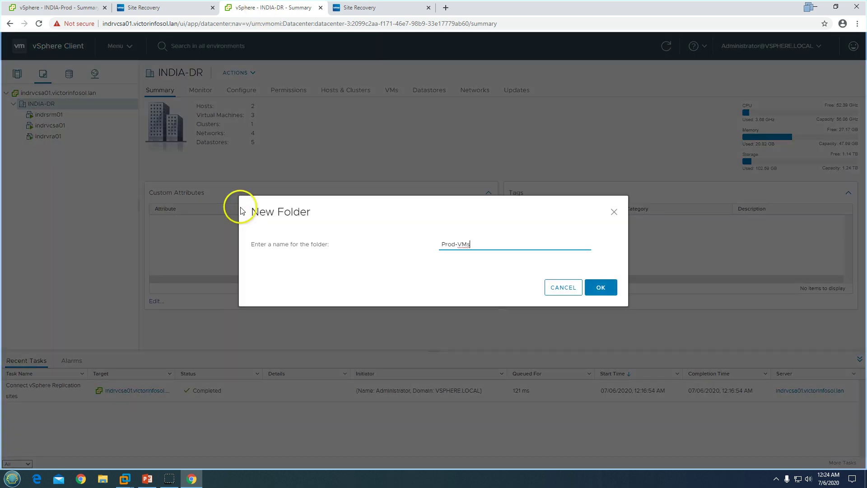
click(600, 289)
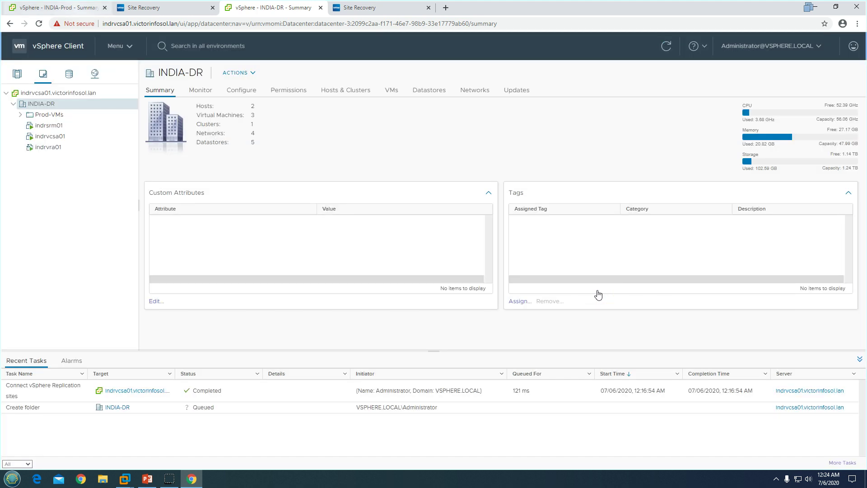
click(19, 116)
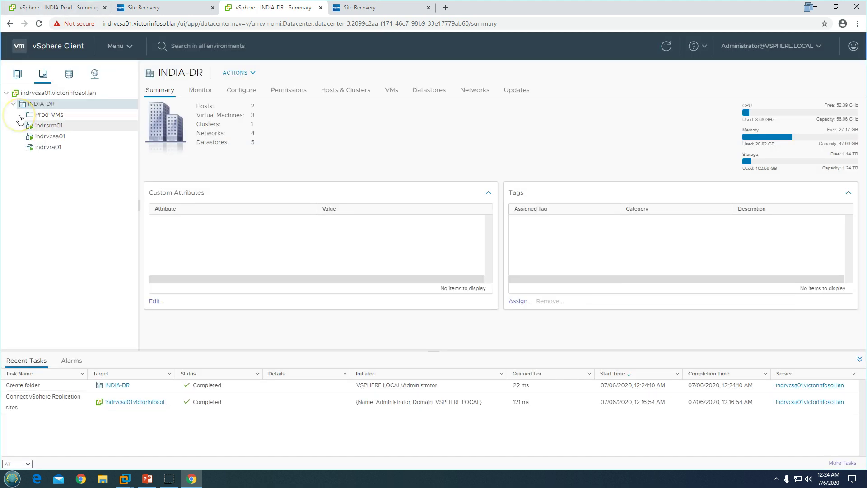
Step: Move the virtual machines Win2K12-S1 and Win2K12-S2 into INDIA-Prod's Prod-VMs folder and expand the folder
click(54, 9)
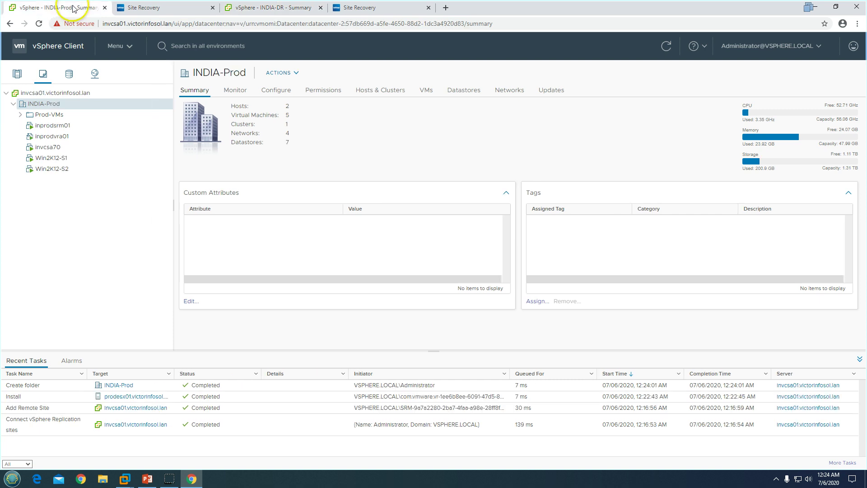
click(64, 158)
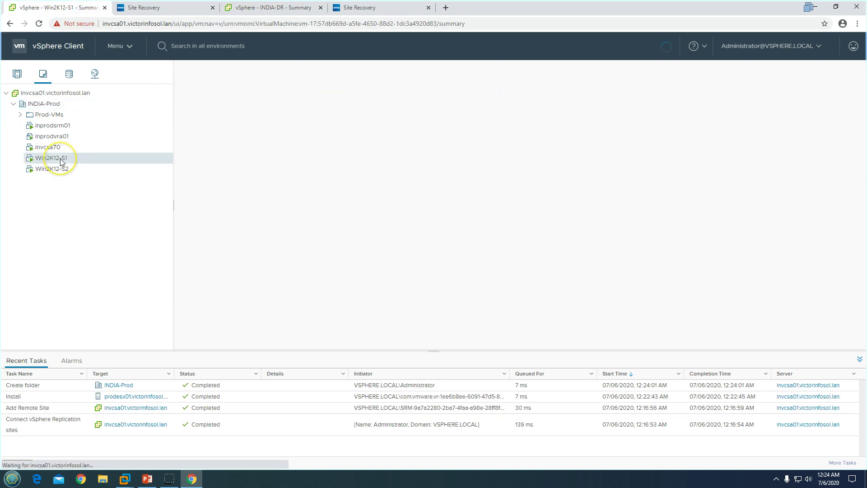
drag(64, 158, 58, 116)
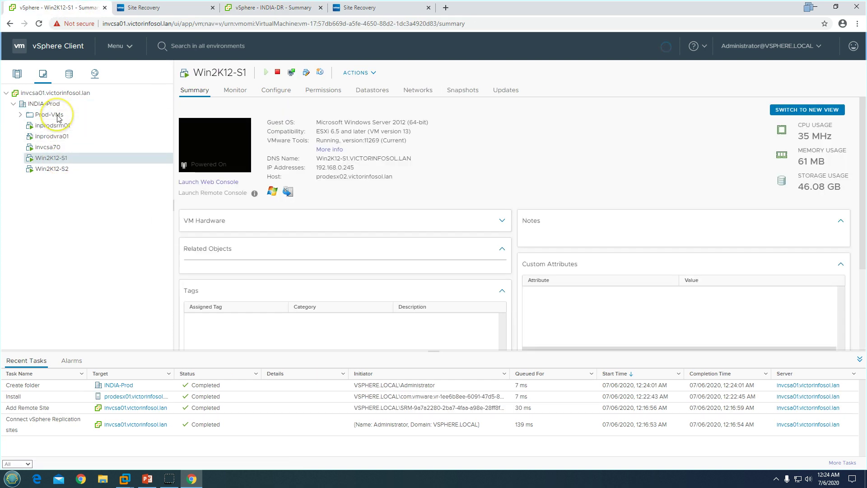
click(58, 169)
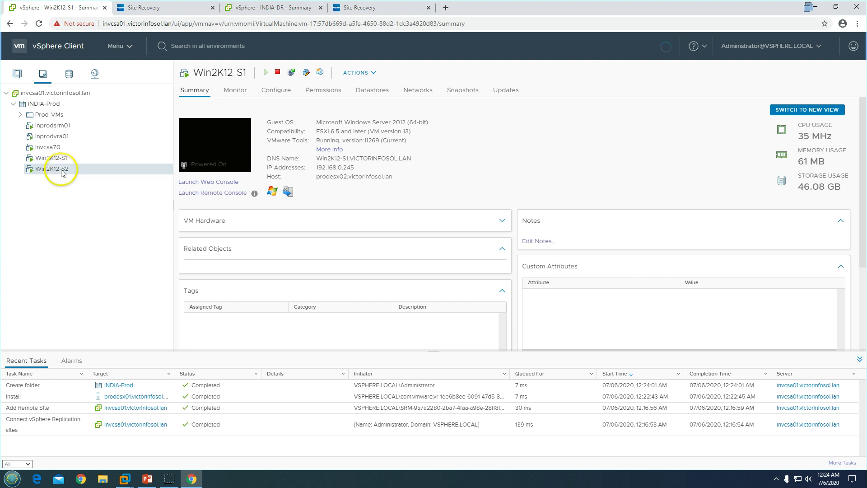
drag(59, 170, 60, 120)
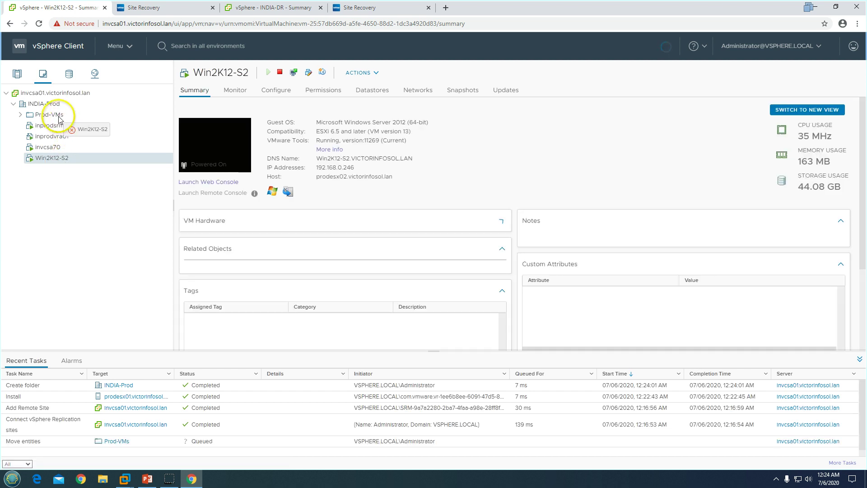
click(19, 117)
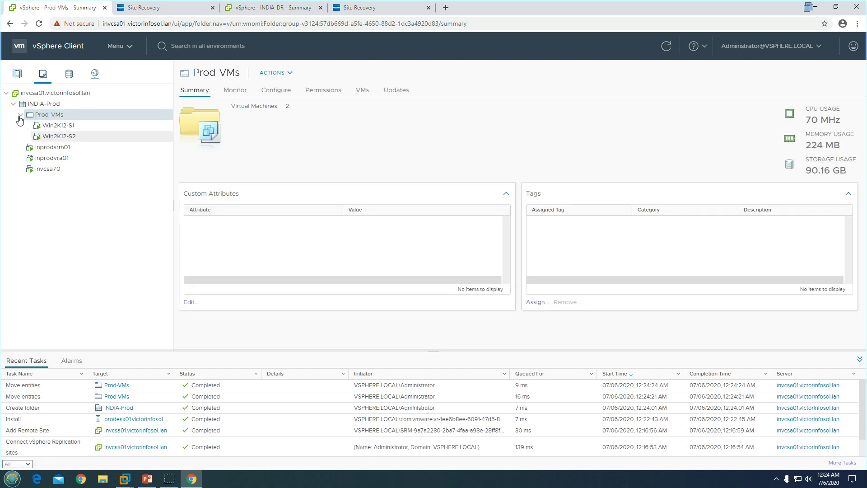
Step: In Site Recovery, start new folder mappings with automatic name matching and map INDIA-Prod's Prod-VMs folder to INDIA-DR's Prod-VMs folder
click(180, 12)
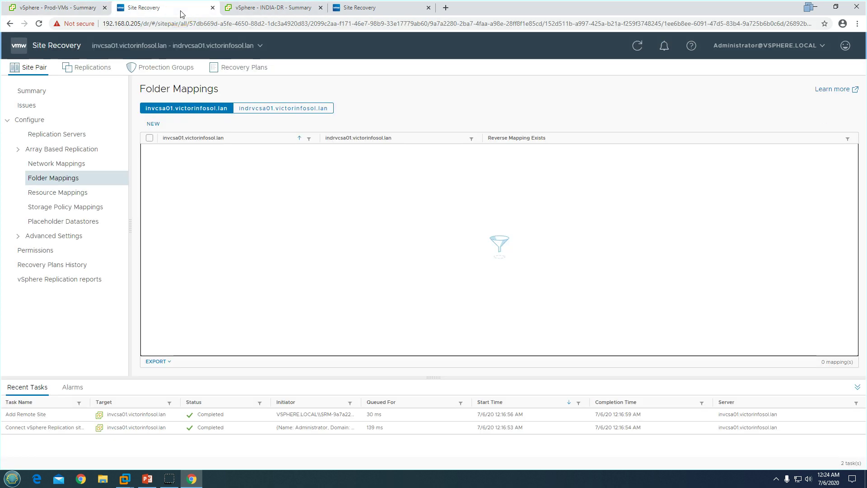
click(153, 124)
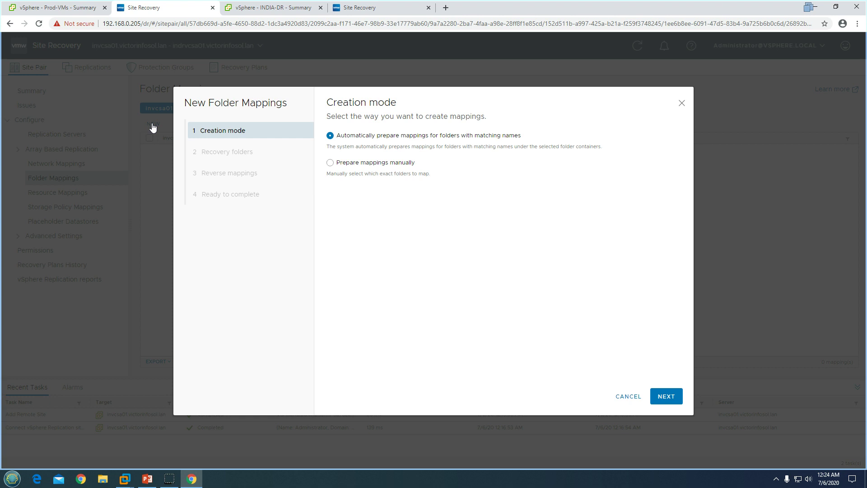
click(666, 397)
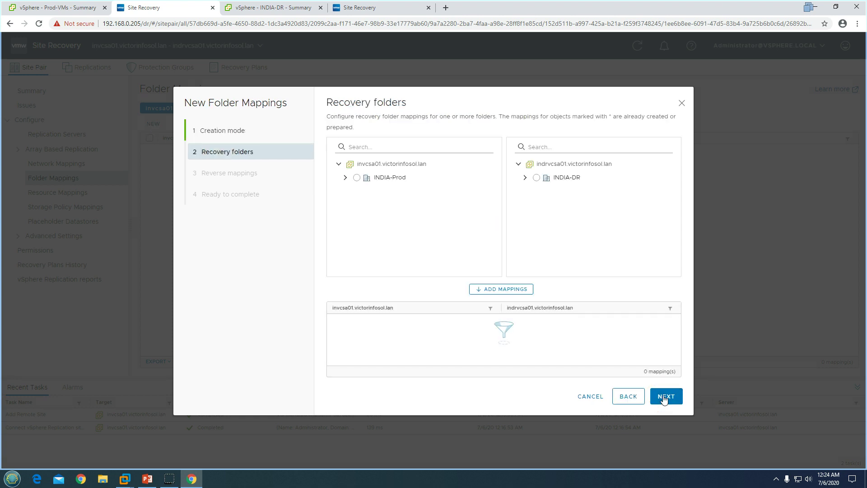
click(345, 177)
click(353, 193)
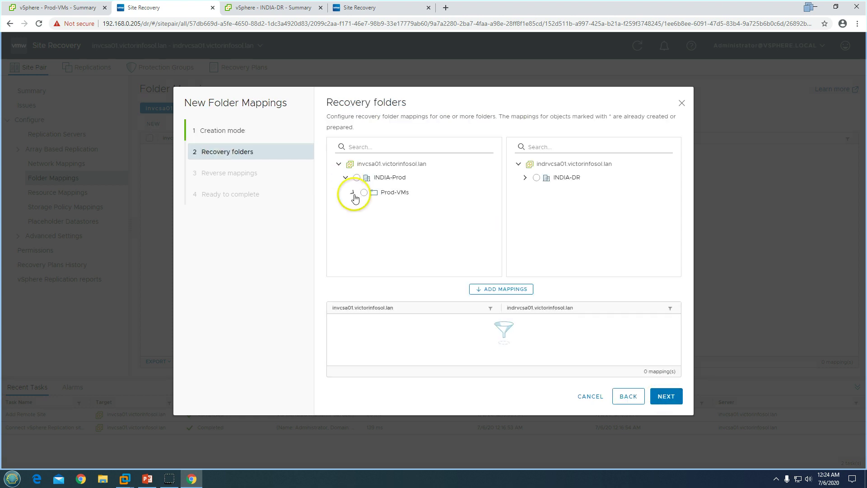
click(364, 193)
click(536, 178)
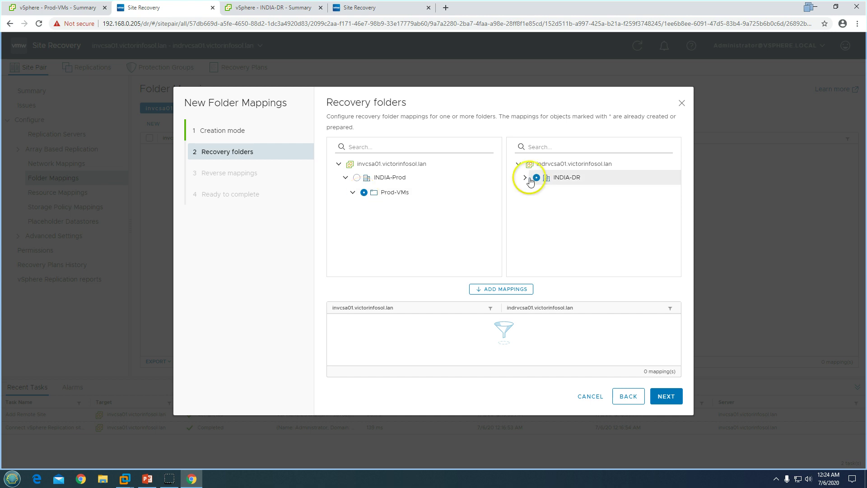
click(525, 178)
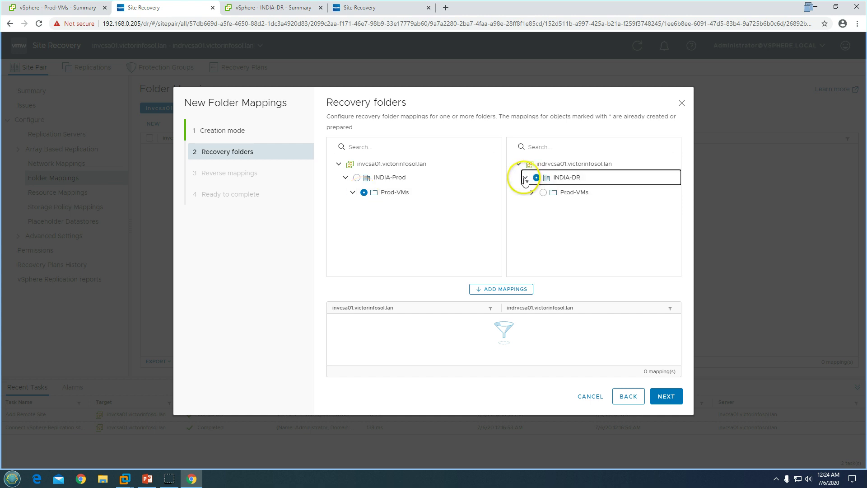
click(542, 193)
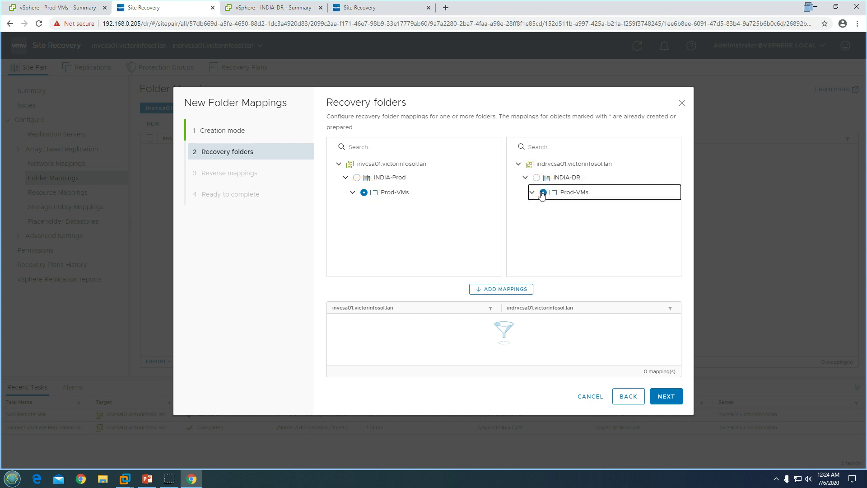
click(498, 291)
click(535, 274)
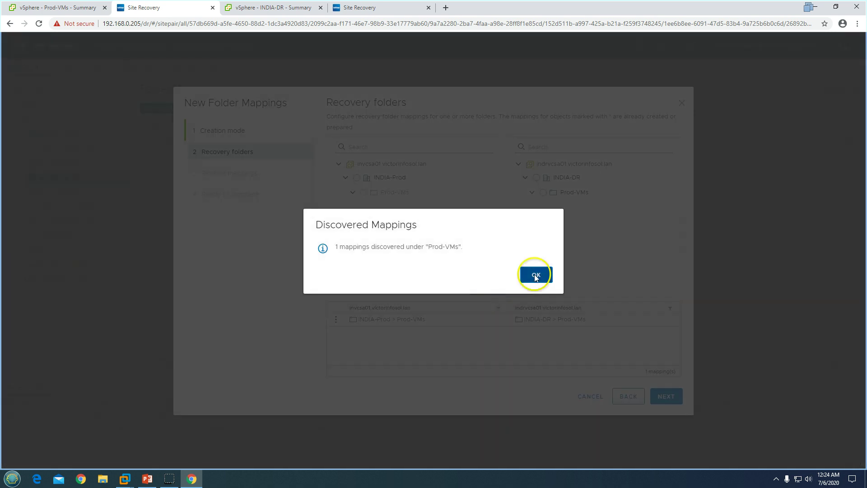
Step: Include the reverse mapping for INDIA-DR's Prod-VMs folder and finish creating the folder mapping
click(667, 399)
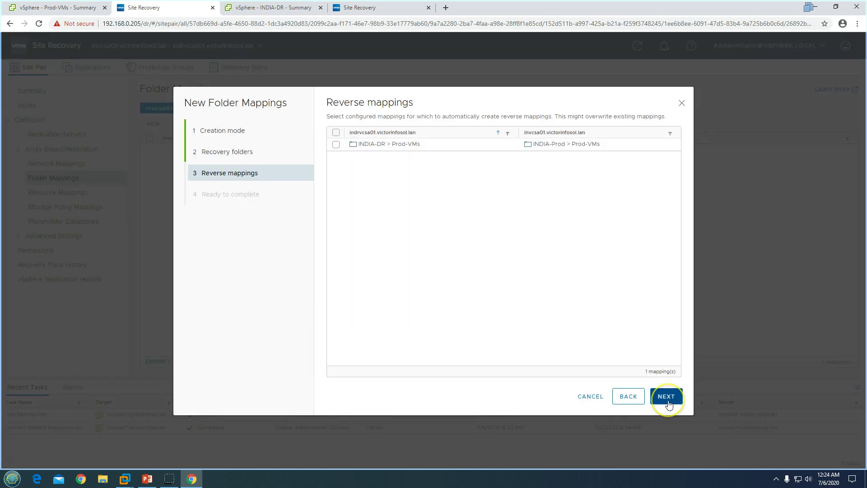
click(337, 142)
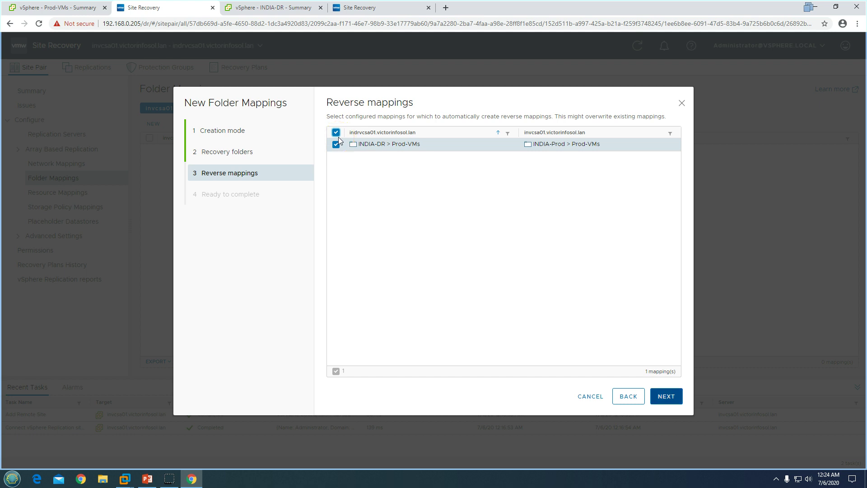
click(667, 398)
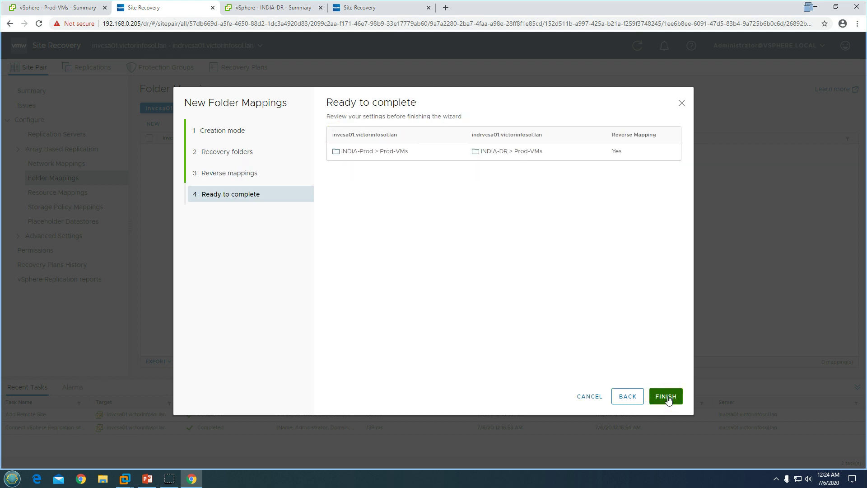
click(667, 397)
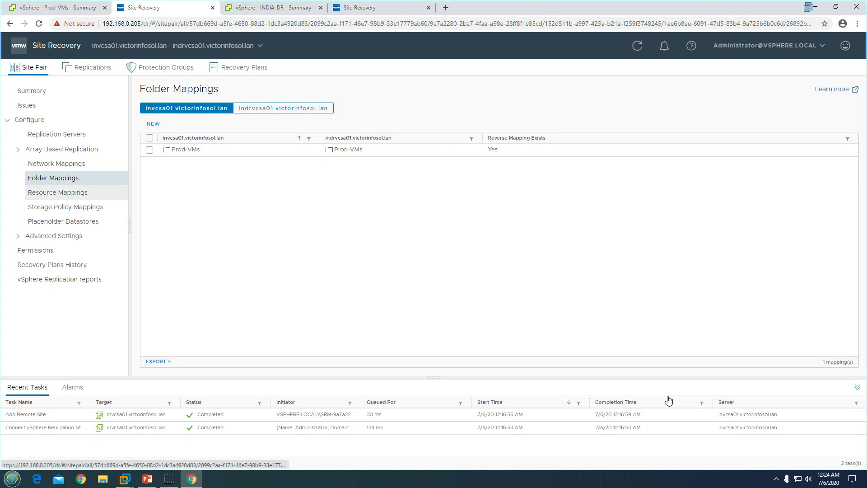
Step: Start new resource mappings and map INDIA-Prod's Prod-Cluster to INDIA-DR's DR-Cluster
click(61, 195)
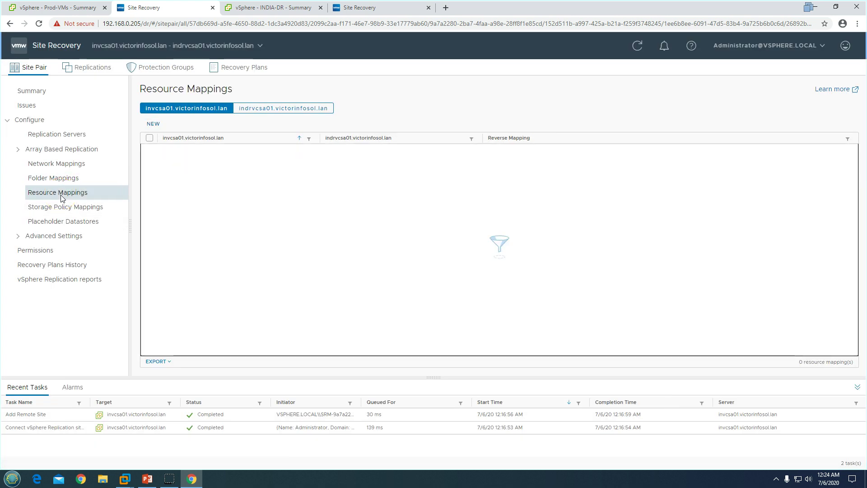
click(153, 124)
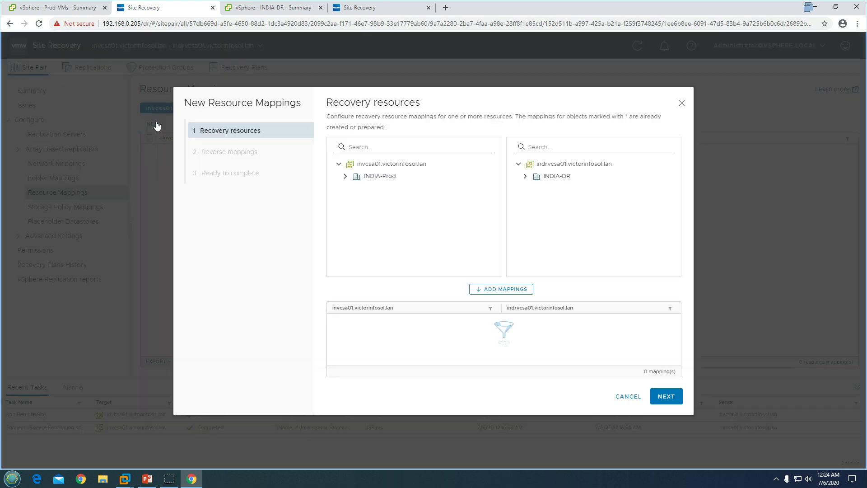
click(345, 177)
click(353, 191)
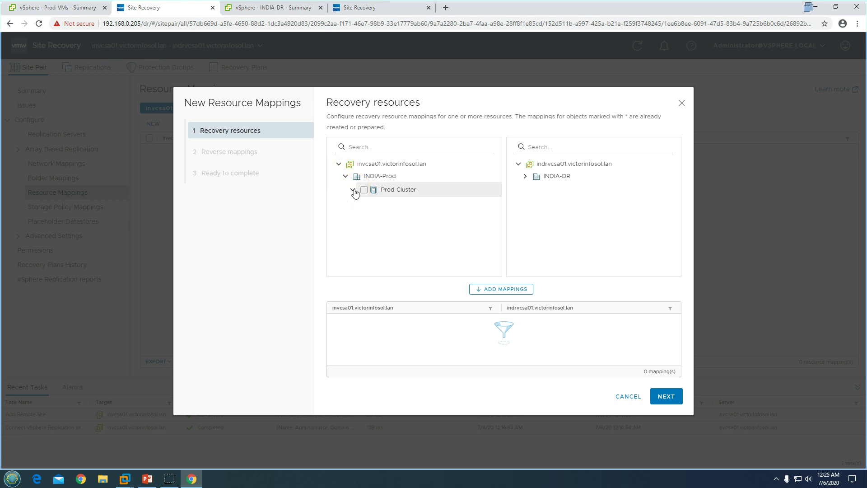
click(364, 190)
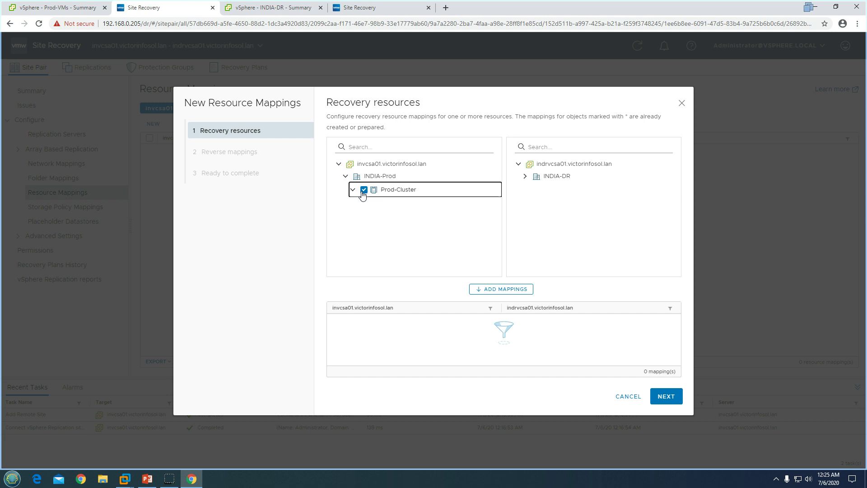
click(526, 176)
click(543, 190)
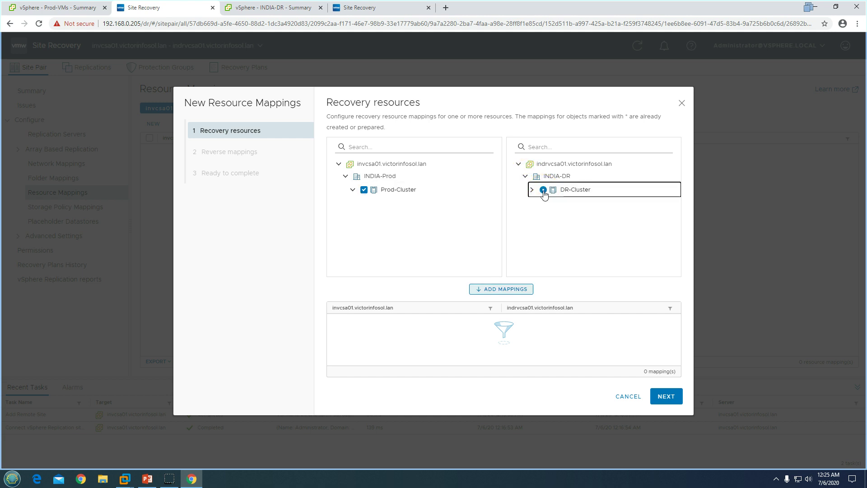
click(499, 292)
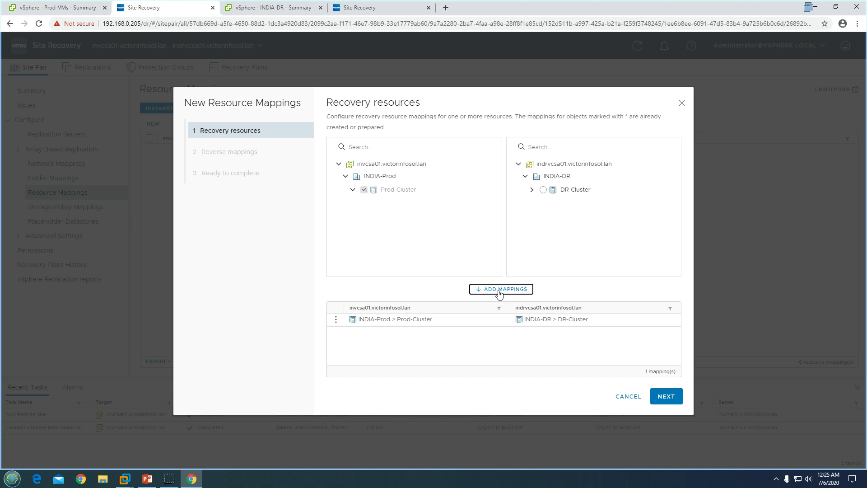
Step: Include the reverse mapping from DR-Cluster to Prod-Cluster, review the settings and finish creating the resource mapping
click(667, 398)
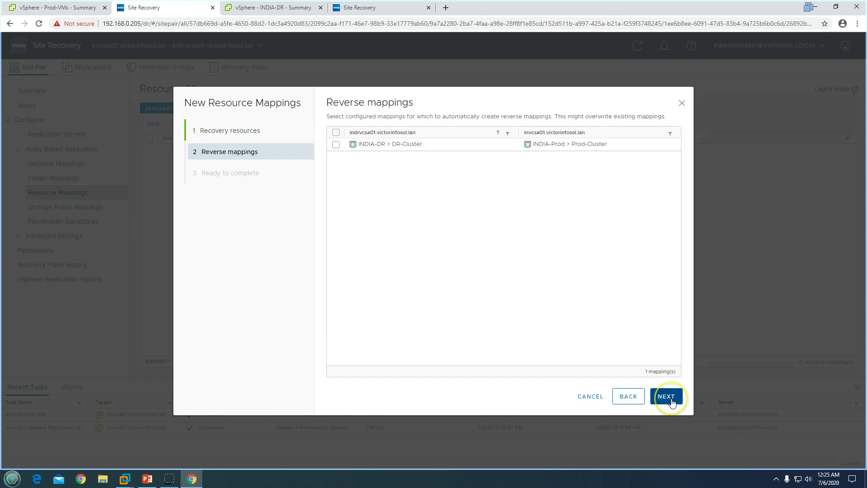
click(335, 132)
click(667, 398)
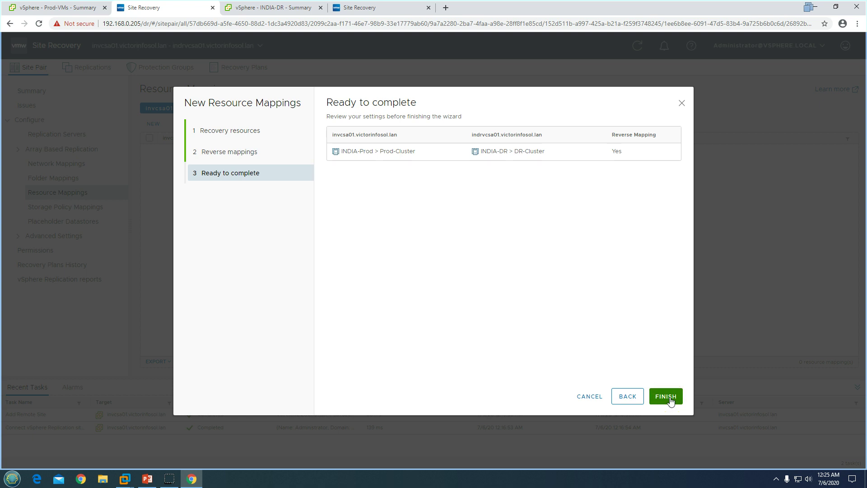
drag(391, 150, 382, 150)
click(420, 187)
drag(514, 150, 569, 155)
click(670, 397)
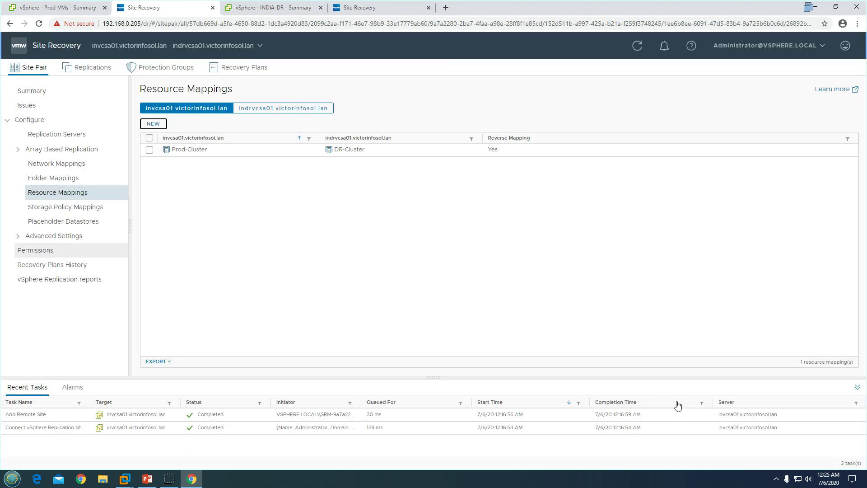
Step: Start new storage policy mappings with automatic name matching and add the mappings between invcsa01.victorinfosol.lan and indrvcsa01.victorinfosol.lan
click(72, 206)
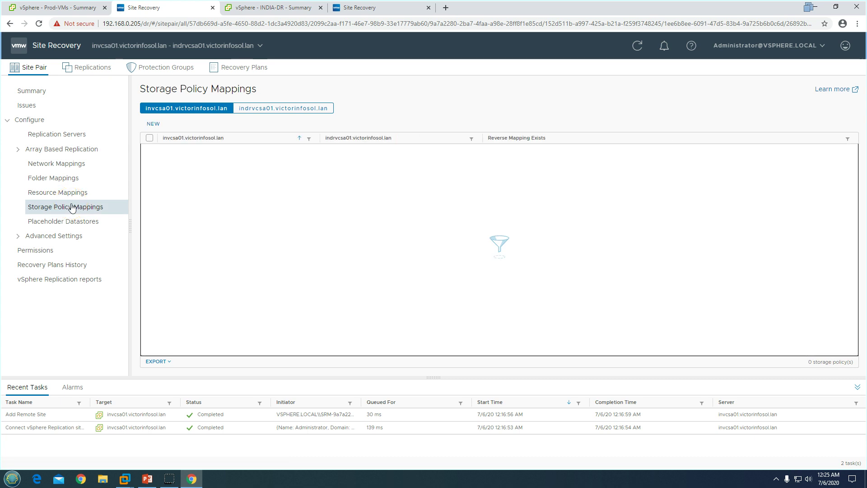
click(154, 124)
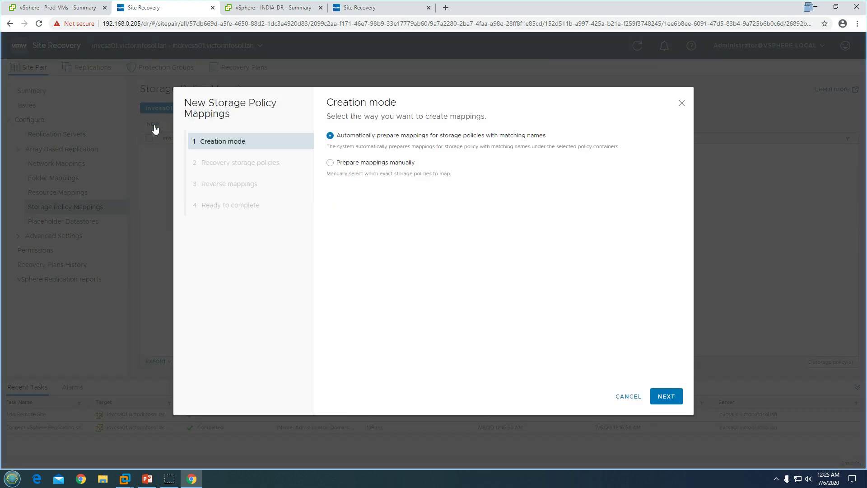
drag(350, 135, 466, 136)
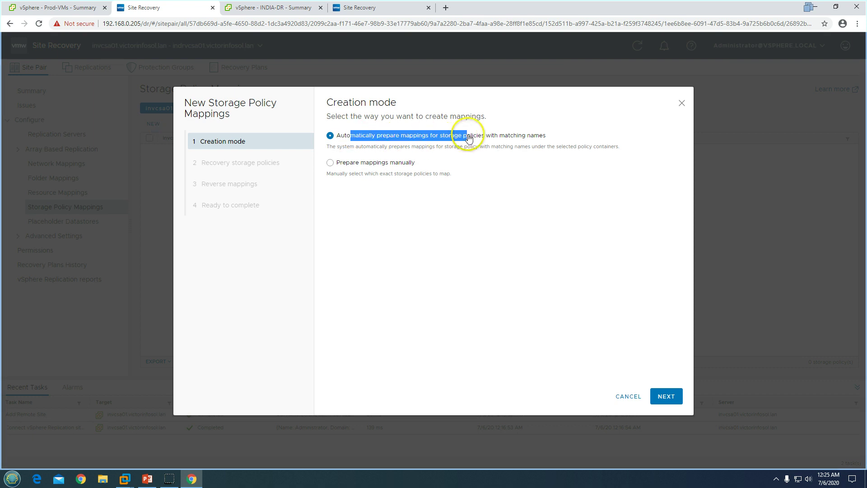
click(673, 398)
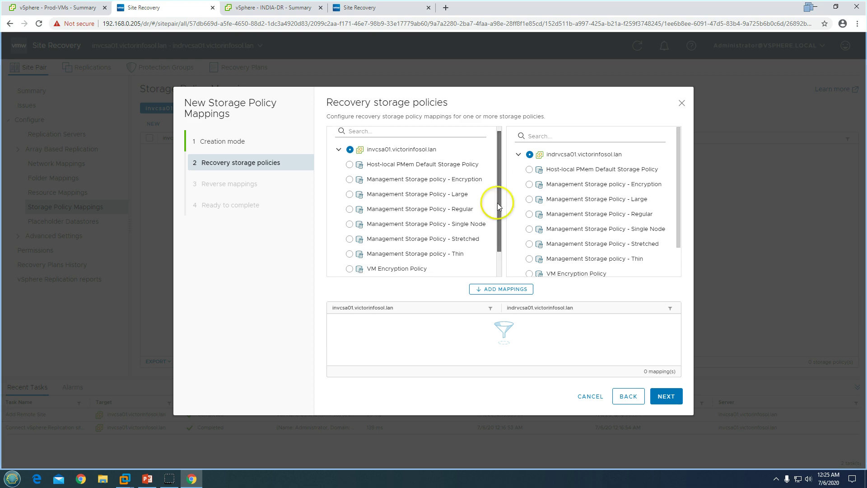
drag(500, 199, 501, 145)
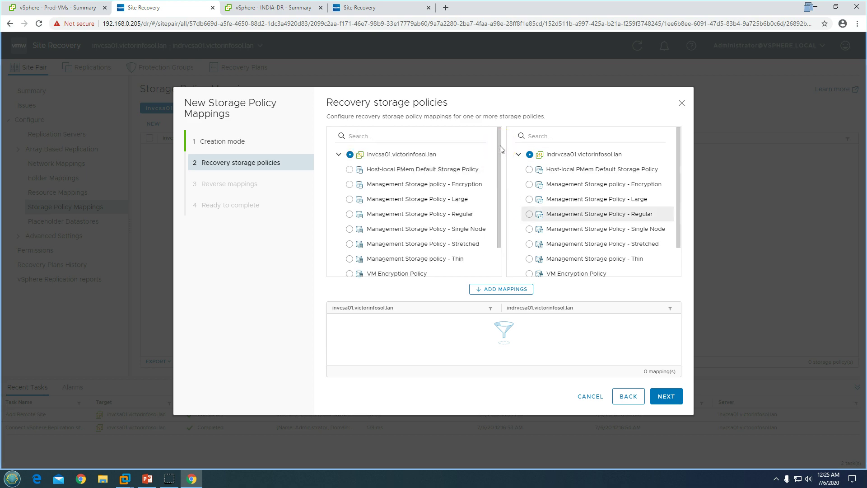
click(507, 290)
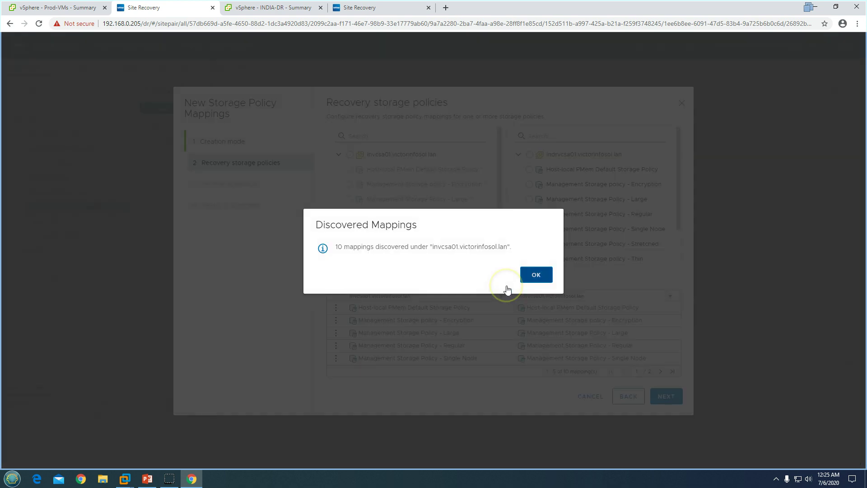
click(536, 273)
Step: Try to pair VM Encryption Policy individually between the two sites, and reselect indrvcsa01.victorinfosol.lan on the recovery side
drag(678, 220, 680, 277)
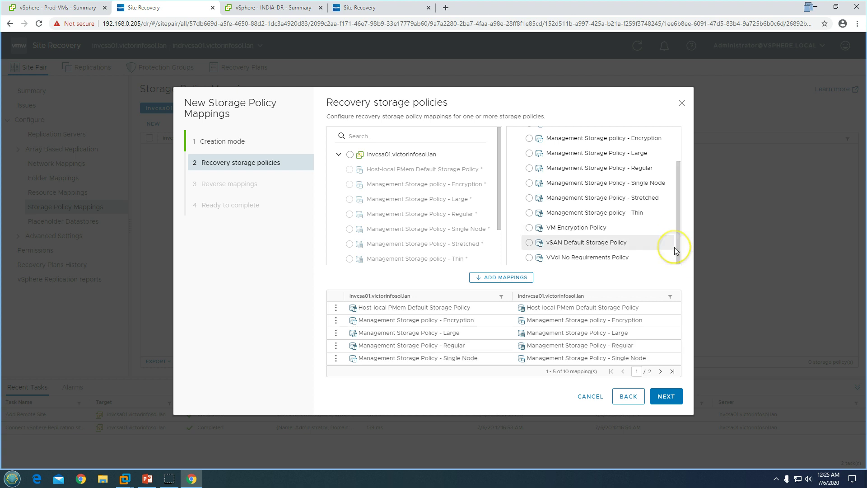
click(567, 227)
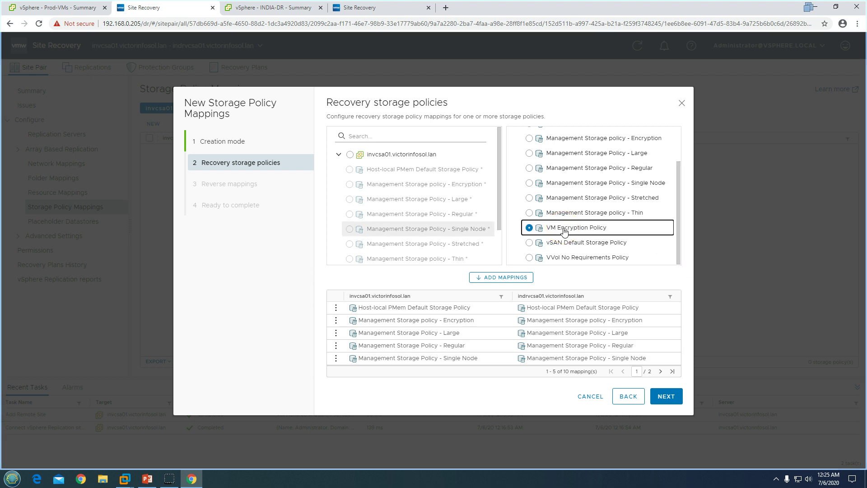
scroll(501, 241, down, 1)
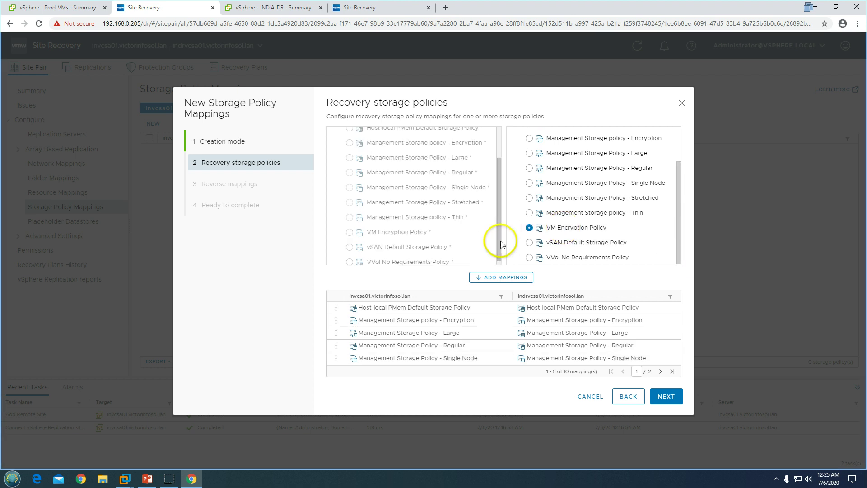
click(403, 227)
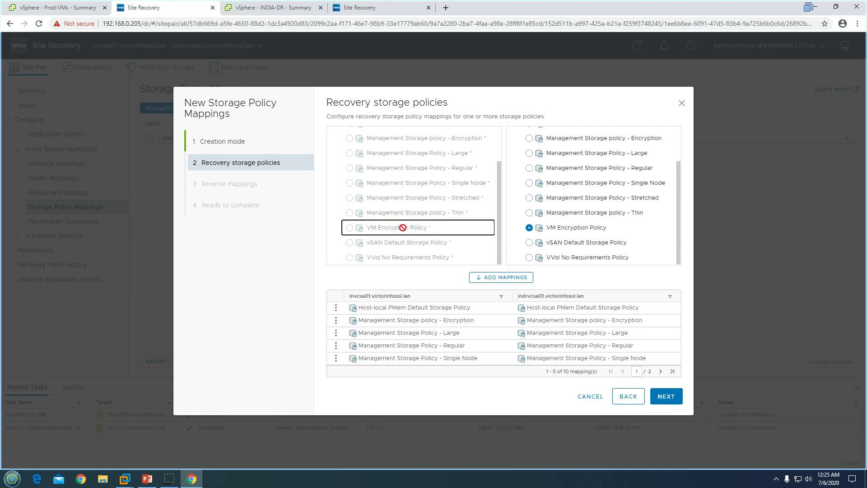
drag(683, 228, 690, 131)
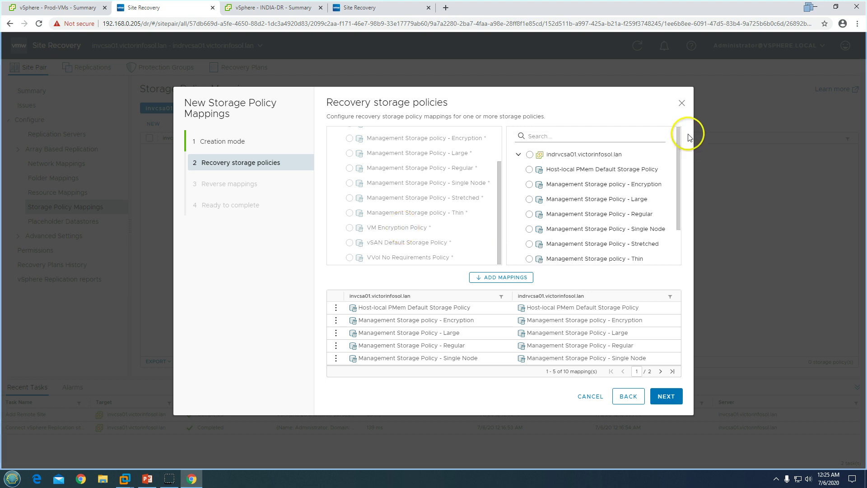
click(530, 155)
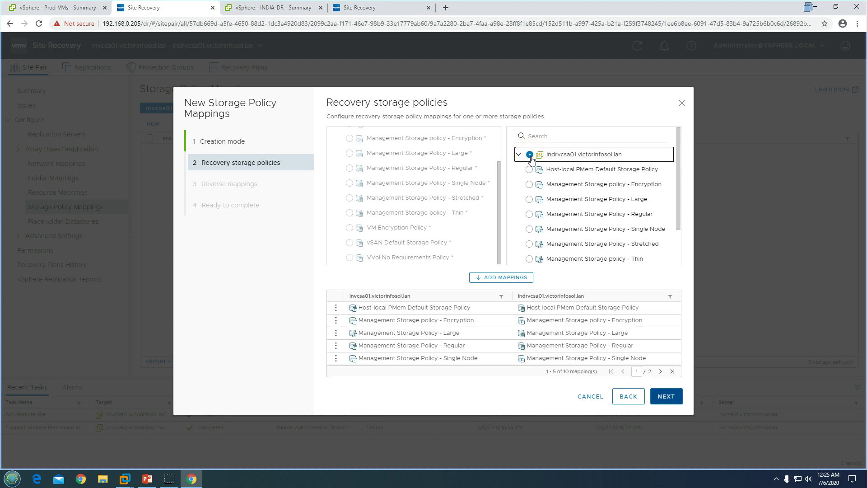
Step: Include reverse mappings for all storage policies, review the settings and finish creating the storage policy mappings
click(668, 397)
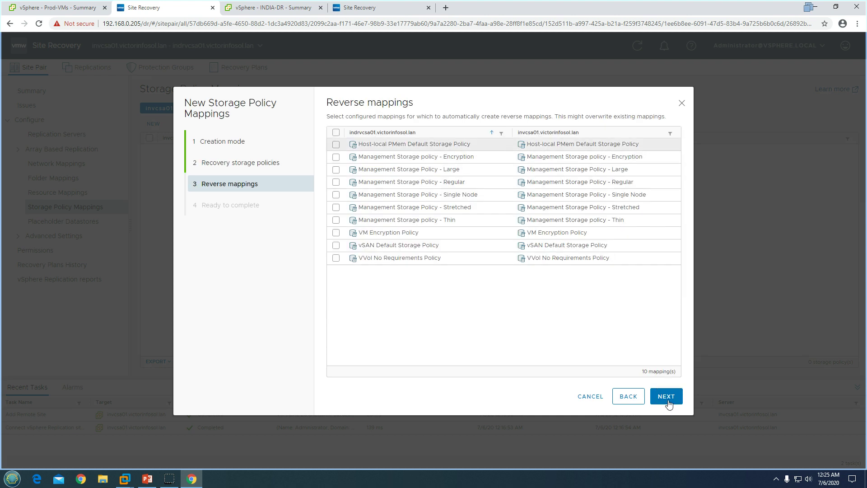
click(336, 133)
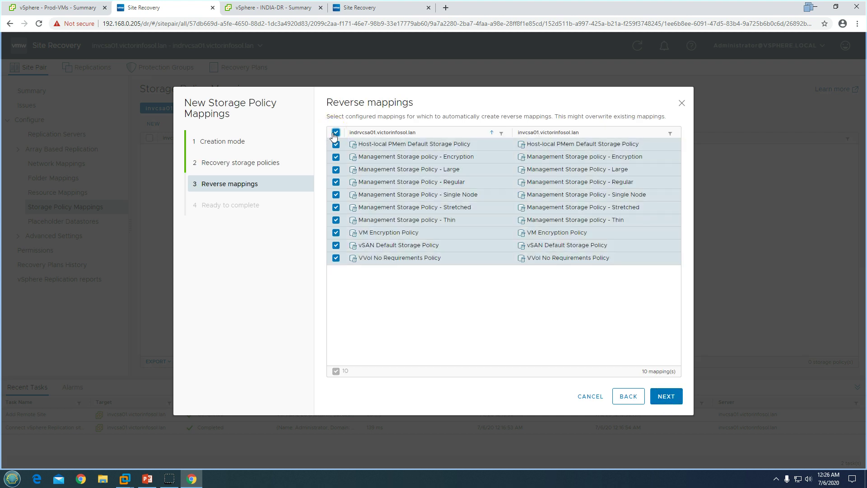
click(666, 397)
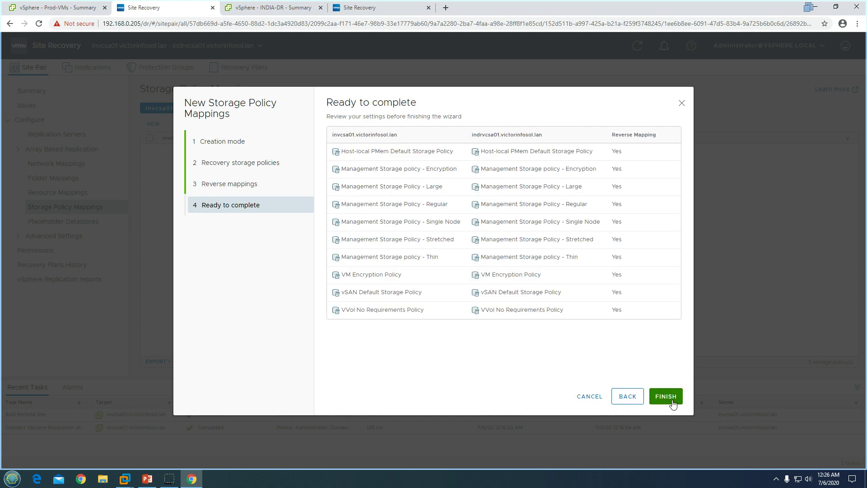
drag(346, 310, 441, 317)
click(470, 364)
click(665, 396)
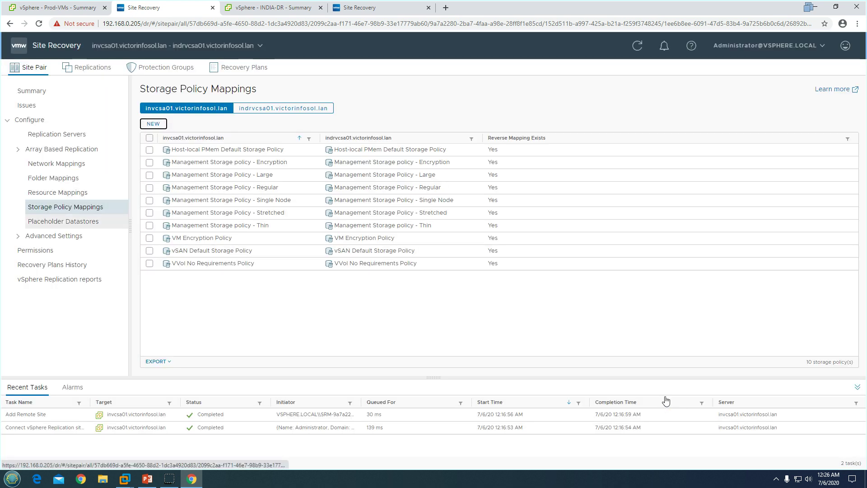
Step: Add Prod-Placeholder-DS as the placeholder datastore for the invcsa01.victorinfosol.lan site
click(97, 226)
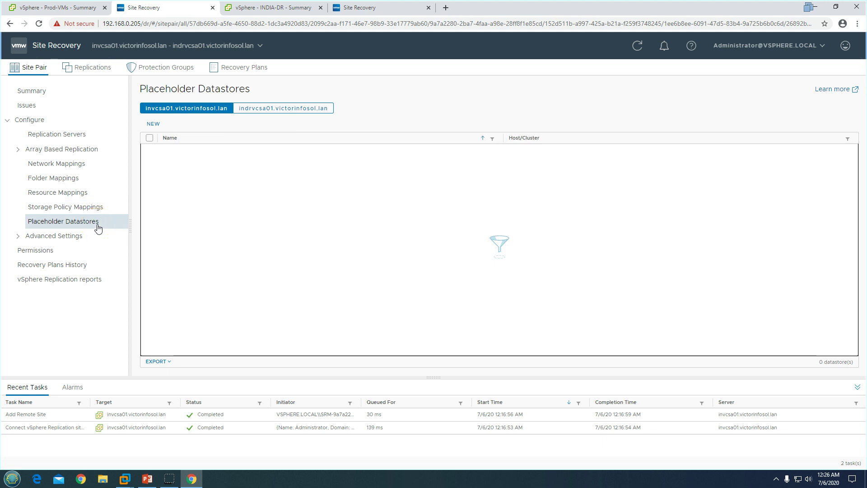
click(275, 216)
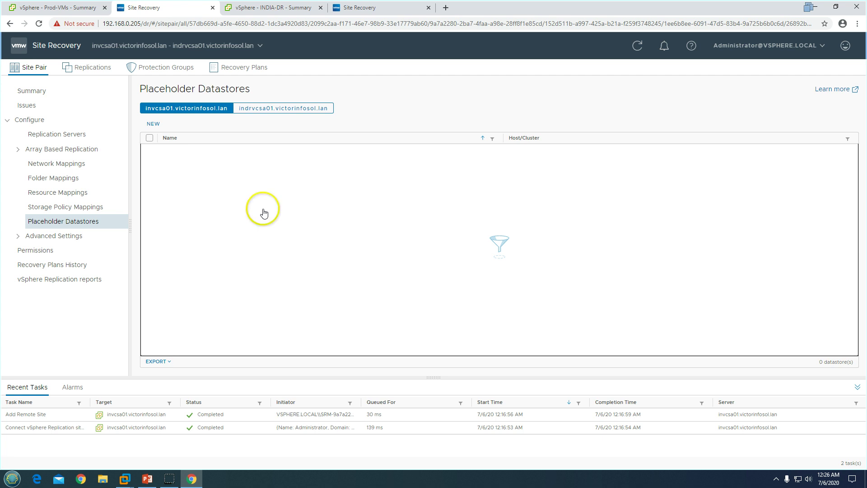
click(154, 125)
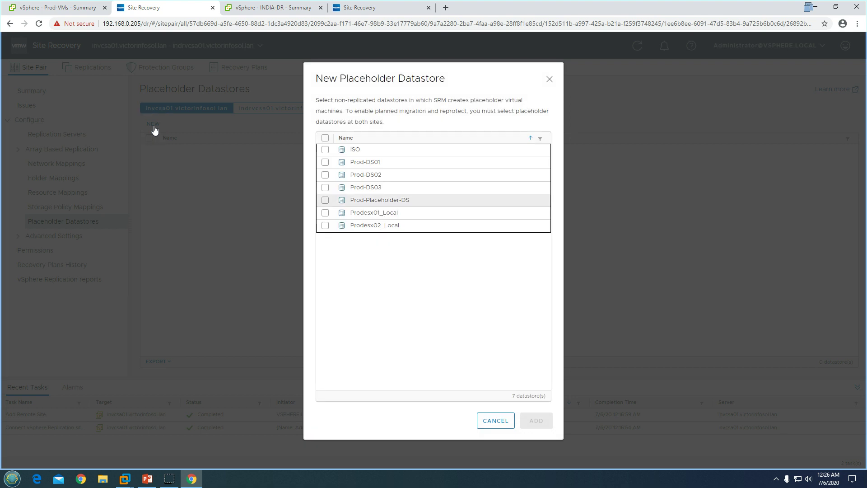
click(324, 201)
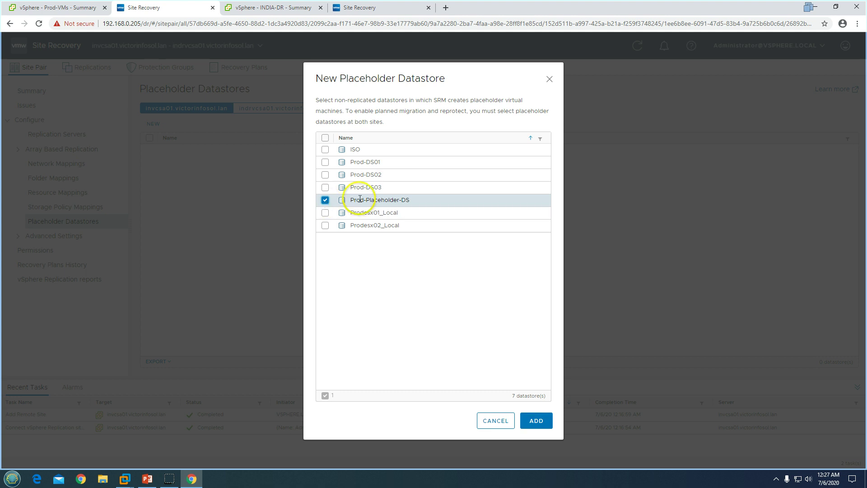
drag(354, 200, 419, 203)
click(536, 420)
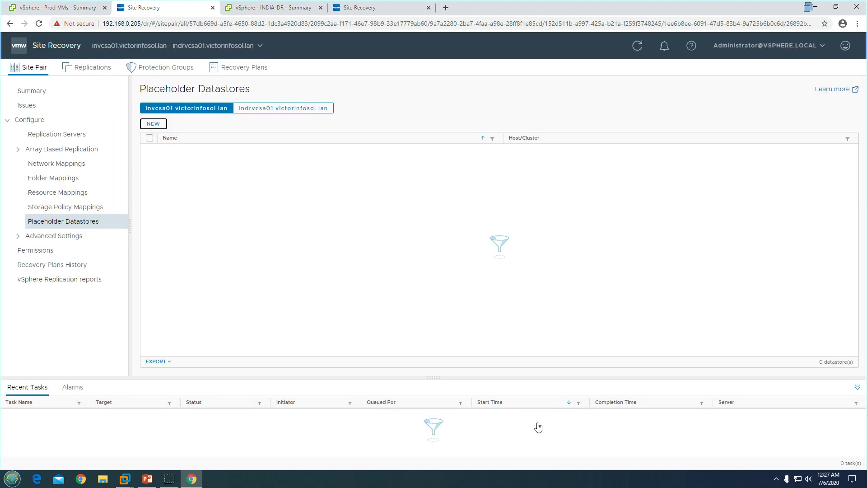
Step: Add DR-Placeholder-DS as the placeholder datastore for indrvcsa01.victorinfosol.lan and check the placeholder datastore lists of both sites
click(275, 109)
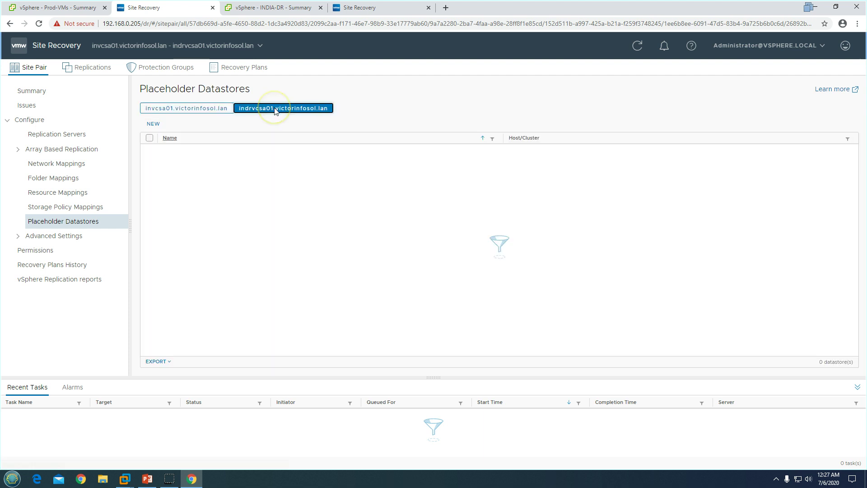
click(152, 125)
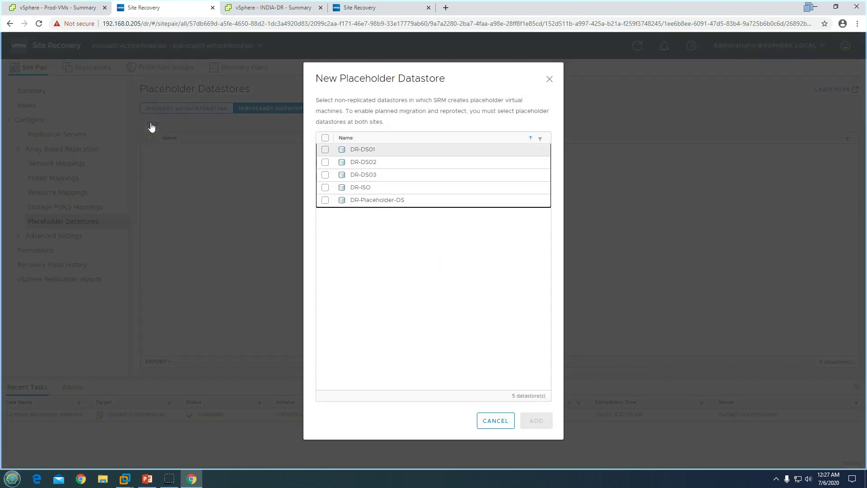
click(326, 200)
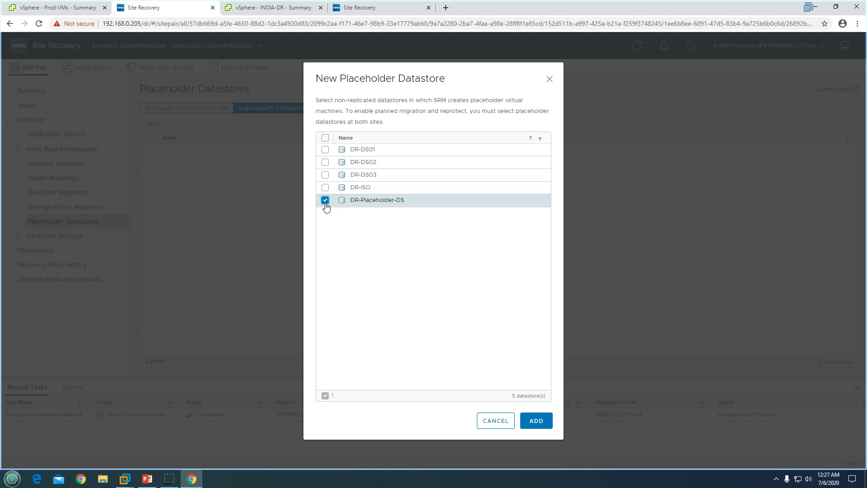
click(536, 421)
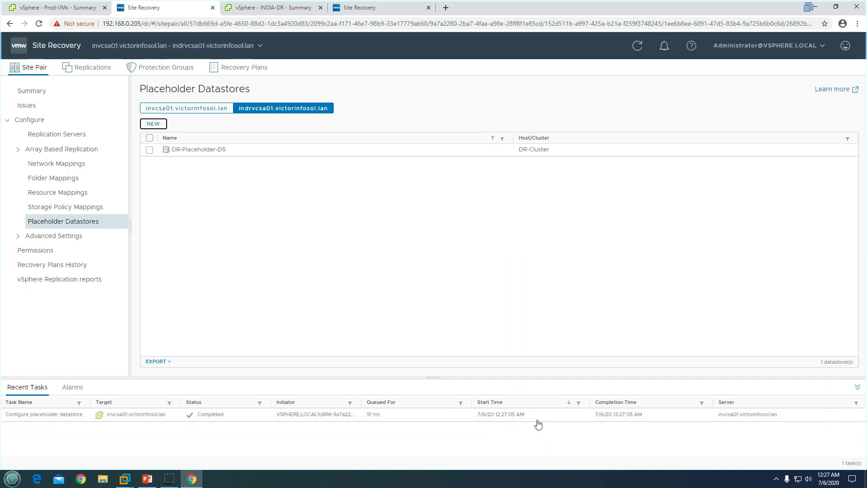
click(184, 109)
click(252, 111)
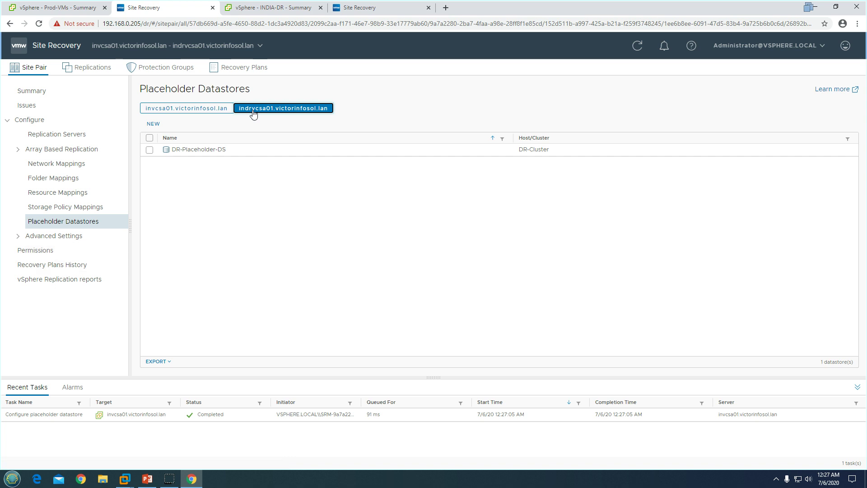
Step: Review the permissions of the indrvcsa01.victorinfosol.lan site and the summary of the production-side site pair
click(48, 250)
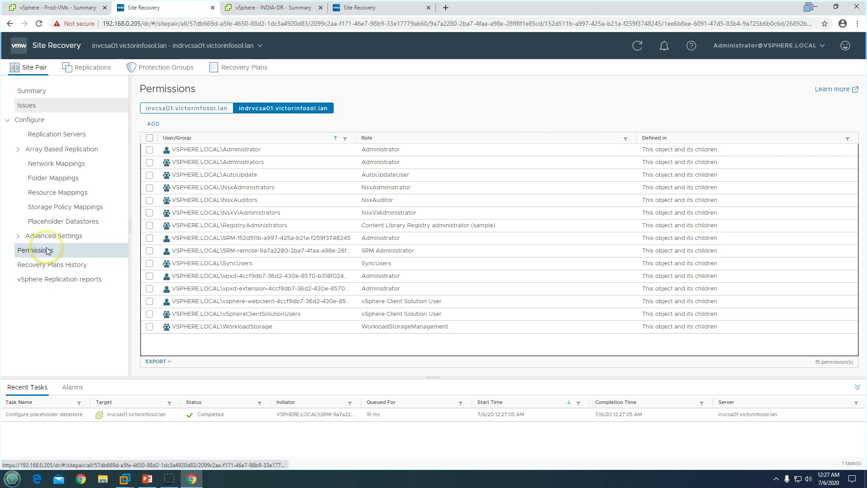
click(32, 90)
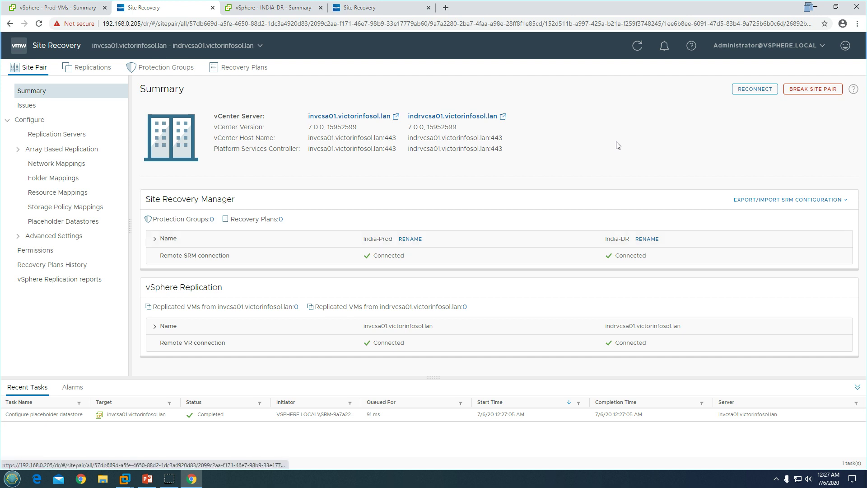
click(617, 120)
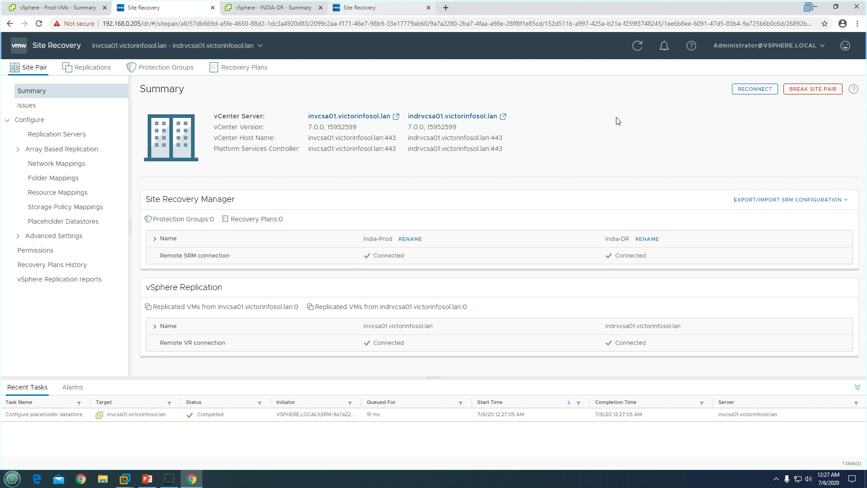
Step: Open the indrvcsa01–invcsa01 site pair details from the DR side and log in to invcsa01.victorinfosol.lan with the administrator user name and account password
click(356, 14)
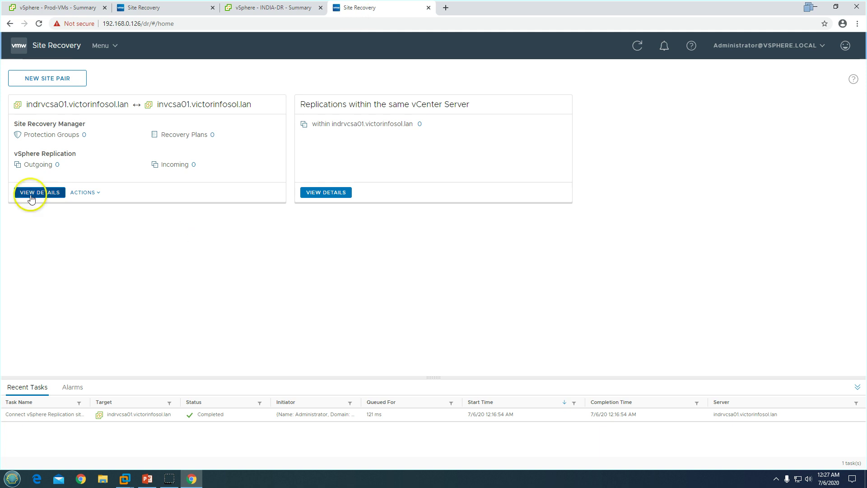
click(31, 197)
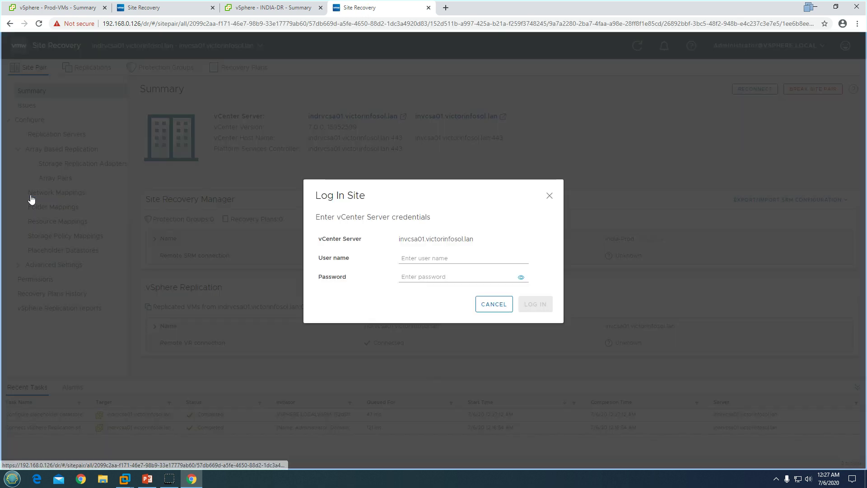
click(432, 258)
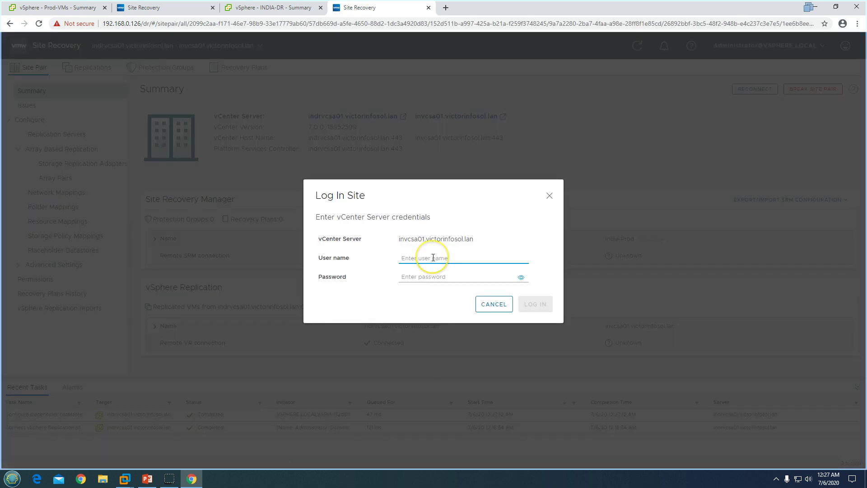
text(Administra)
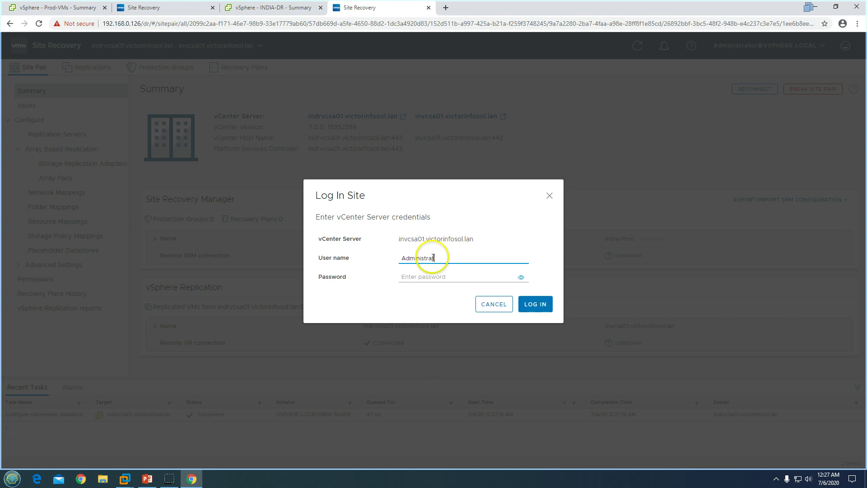
text(tor@v)
text(ictorinfosao)
key(BackSpace)
key(BackSpace)
key(BackSpace)
key(BackSpace)
key(BackSpace)
key(BackSpace)
key(BackSpace)
key(BackSpace)
key(BackSpace)
key(BackSpace)
text(spherte)
key(BackSpace)
key(BackSpace)
text(e.local)
key(Tab)
text(**)
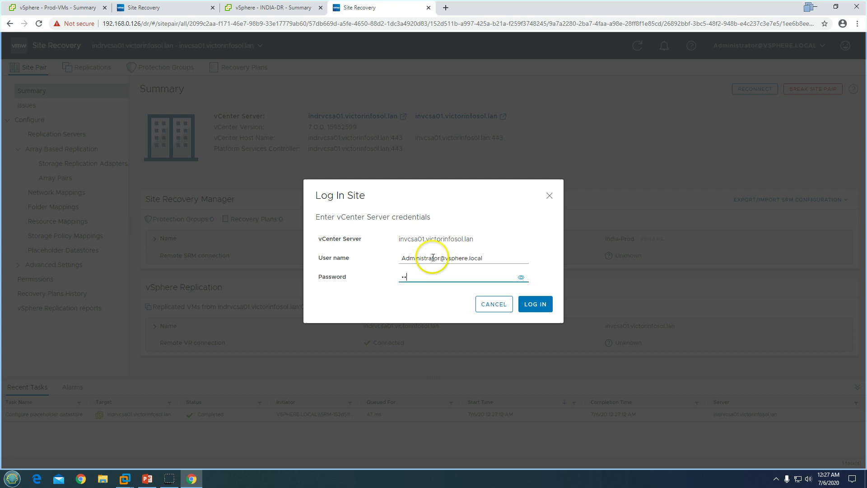
text(******)
click(533, 310)
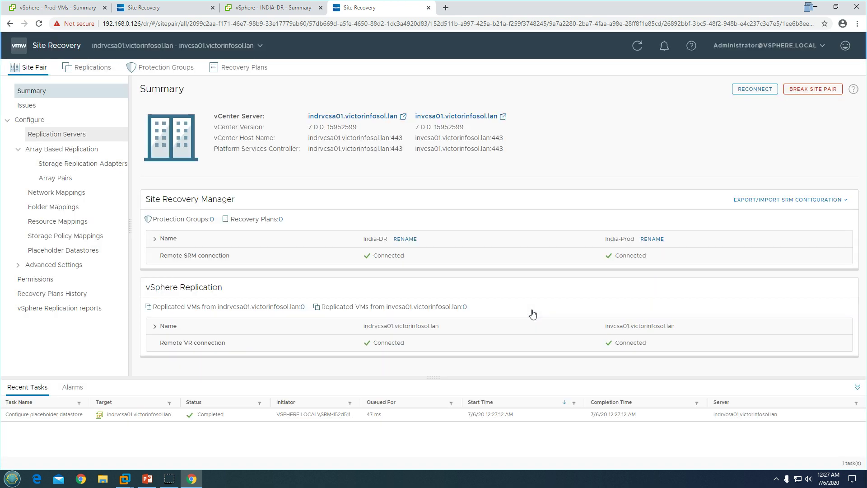
Step: Check the network mappings and placeholder datastores of both sites from the DR-side site pair
click(68, 193)
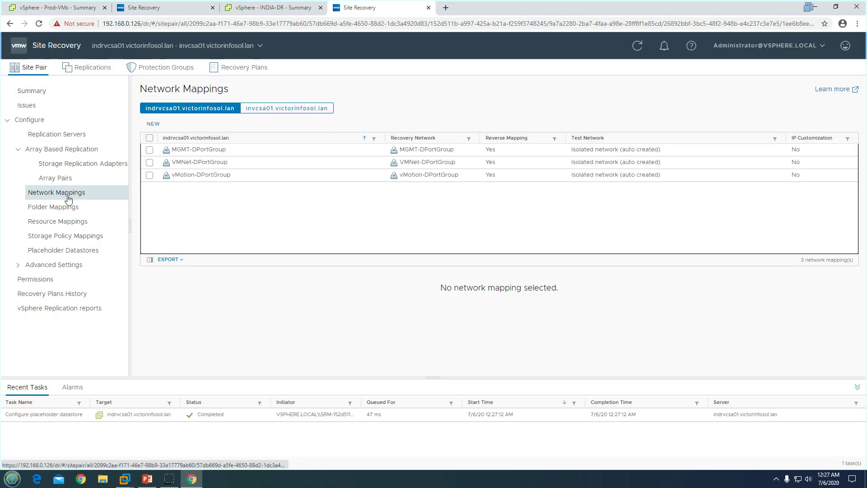
click(270, 109)
click(177, 110)
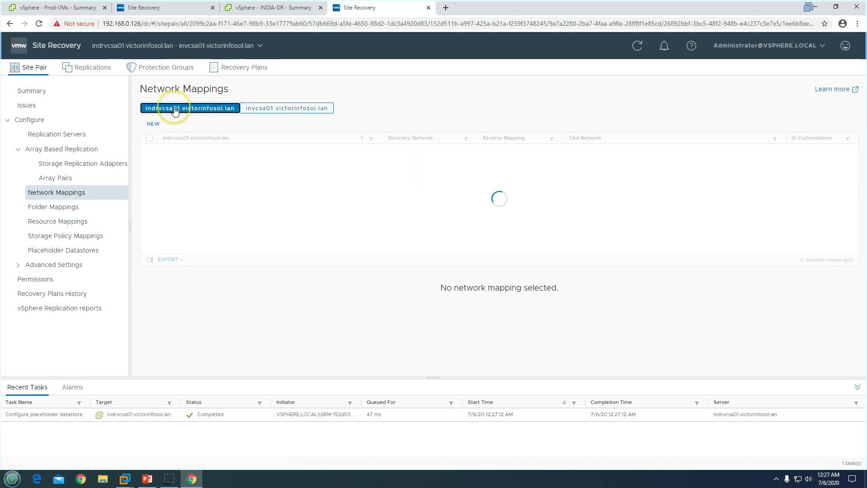
click(68, 250)
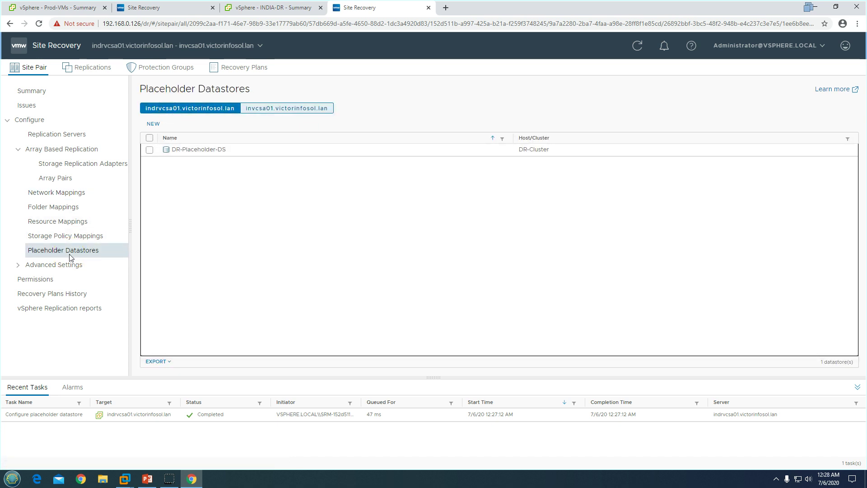
click(261, 108)
click(190, 109)
click(270, 108)
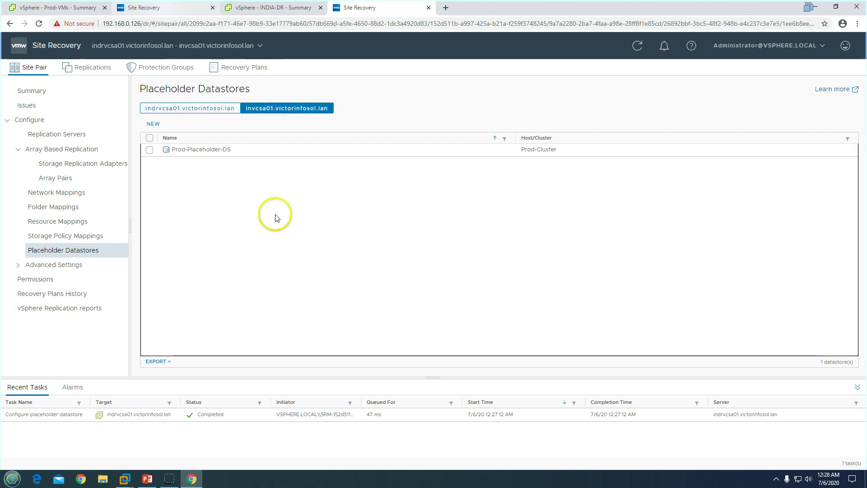
Step: Compare the site pair summary on the DR side with the one on the production side
click(164, 9)
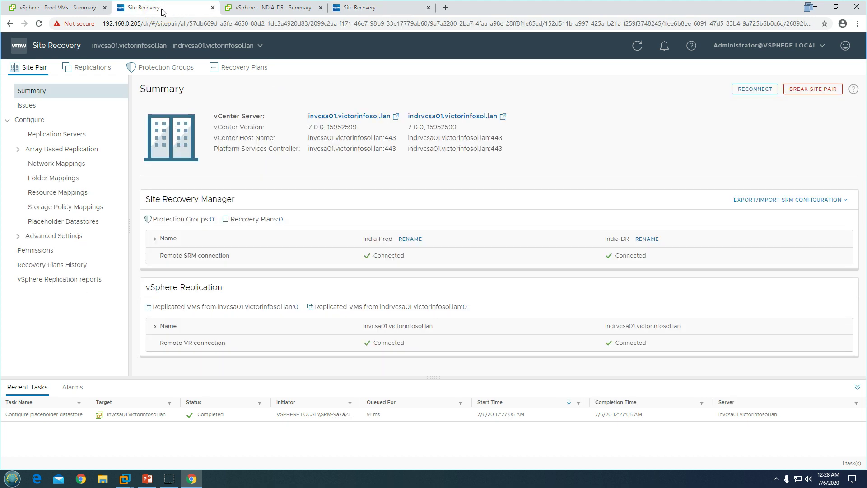
click(389, 14)
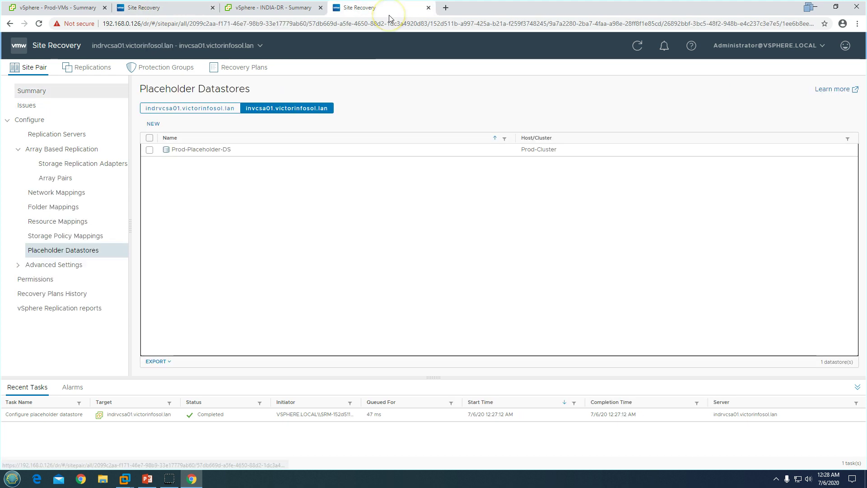
click(32, 91)
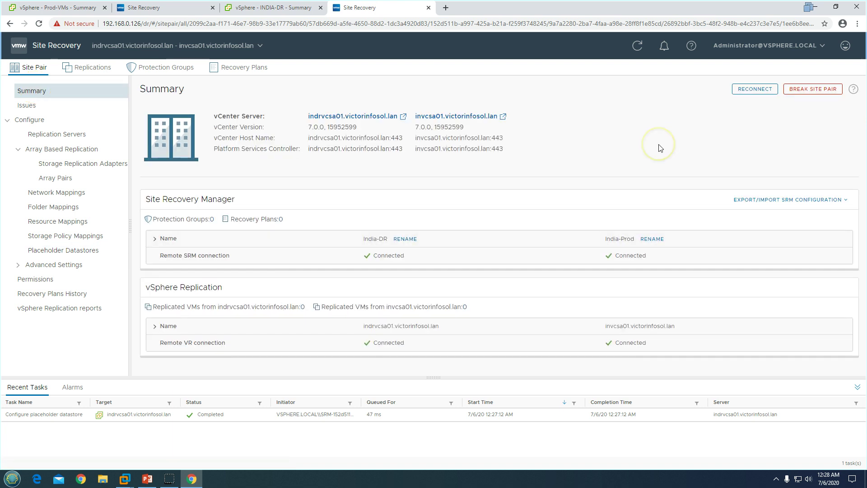
click(170, 8)
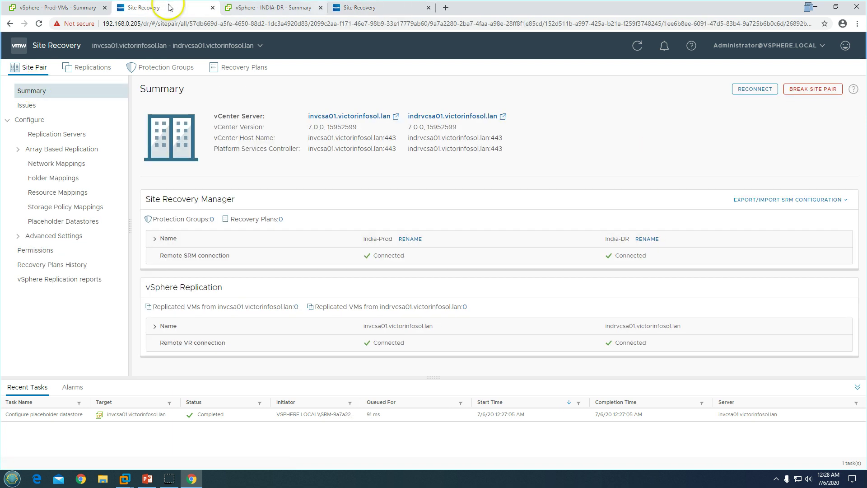
click(379, 5)
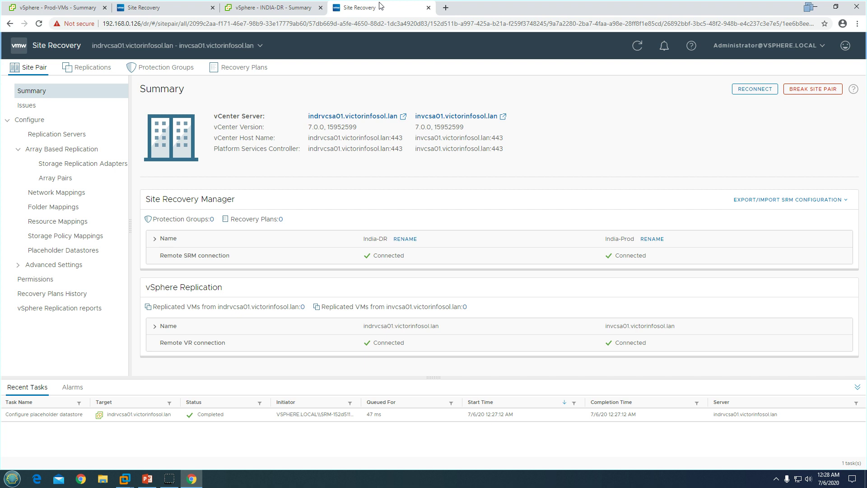
click(551, 119)
click(543, 106)
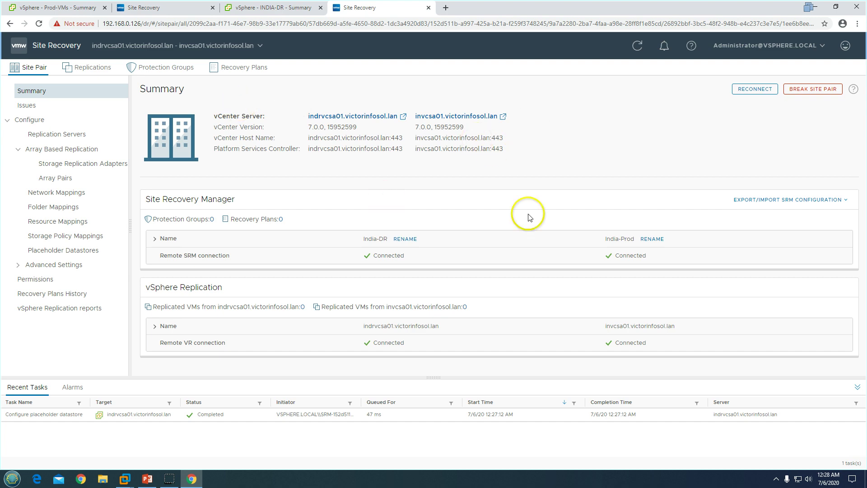
Step: Switch to the PowerPoint slide show and go back to the Part 7 SRM Post Deployment Task title slide
click(146, 478)
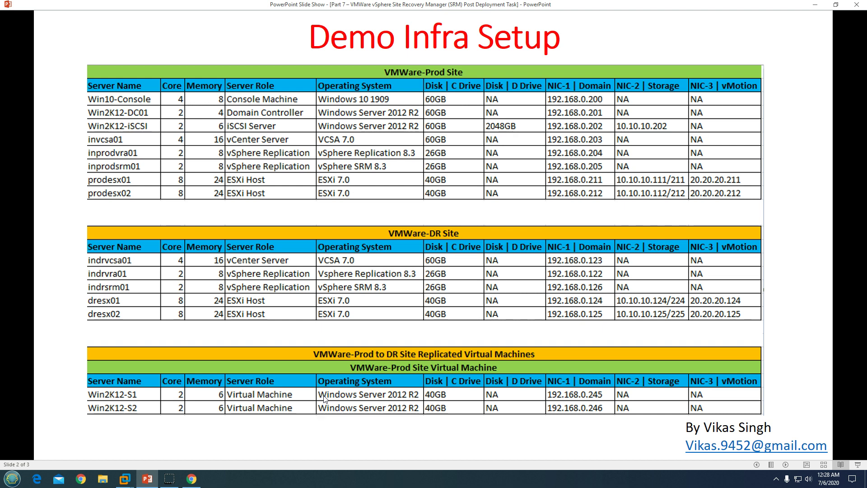
key(Left)
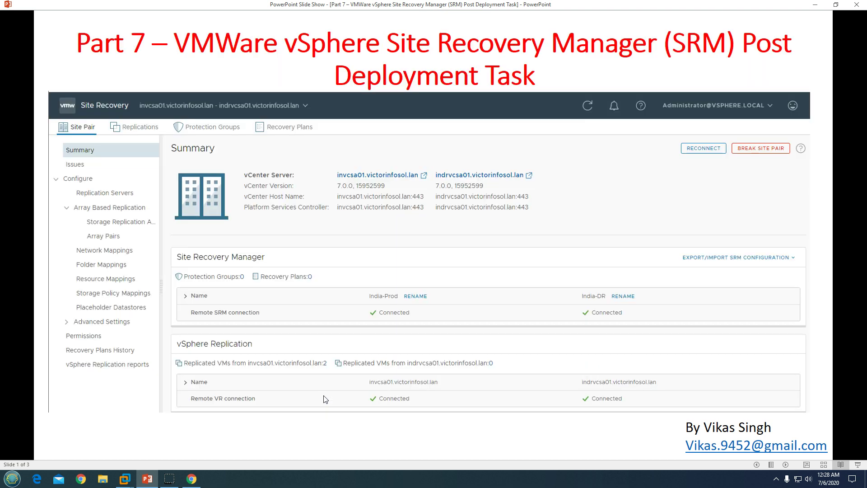